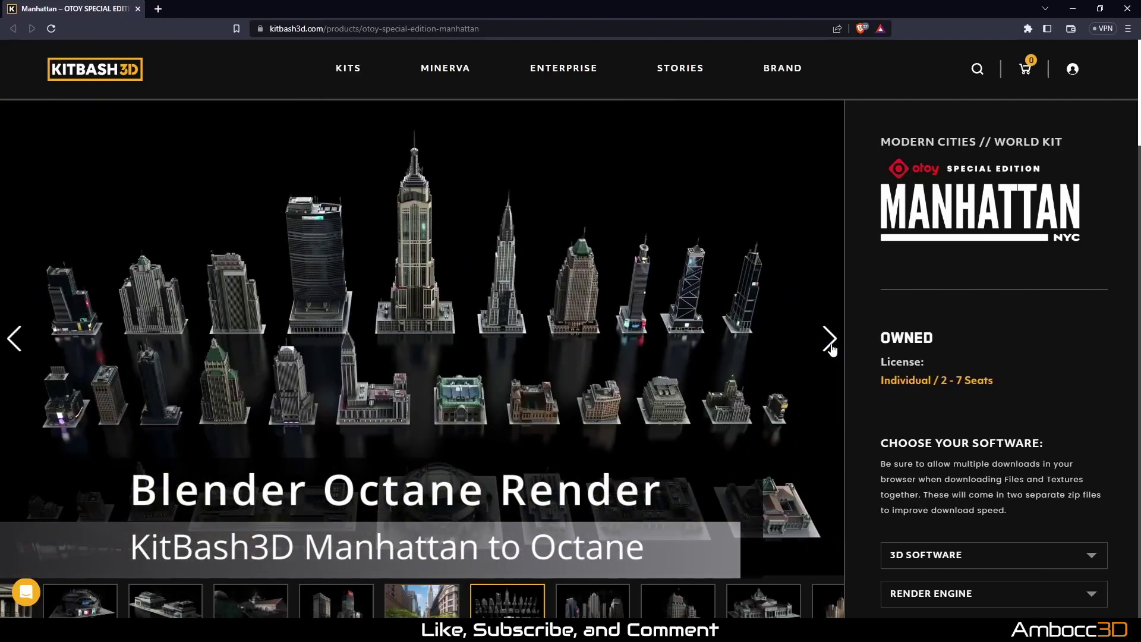
Look through the Manhattan kit's gallery images on its product page
left_click(831, 347)
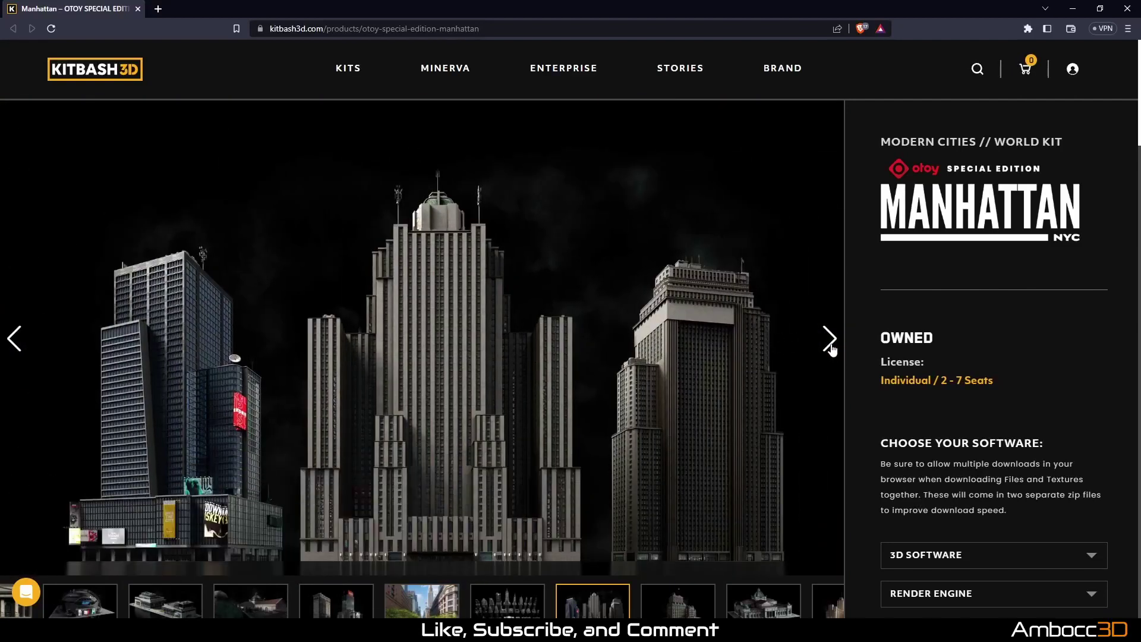
left_click(831, 348)
left_click(831, 348)
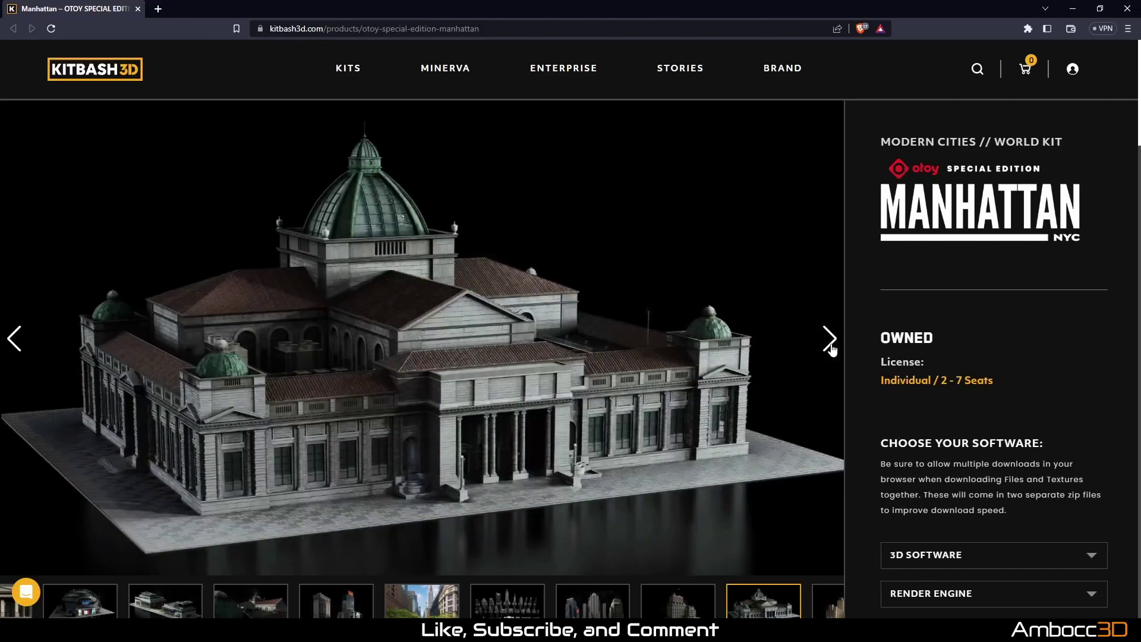
left_click(830, 348)
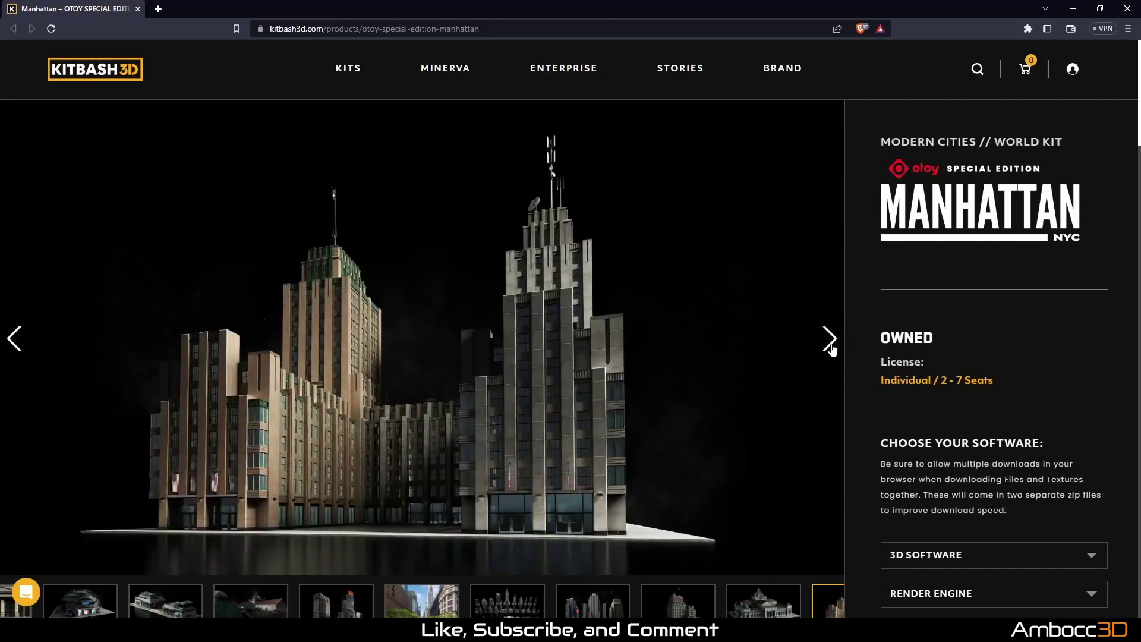
left_click(830, 348)
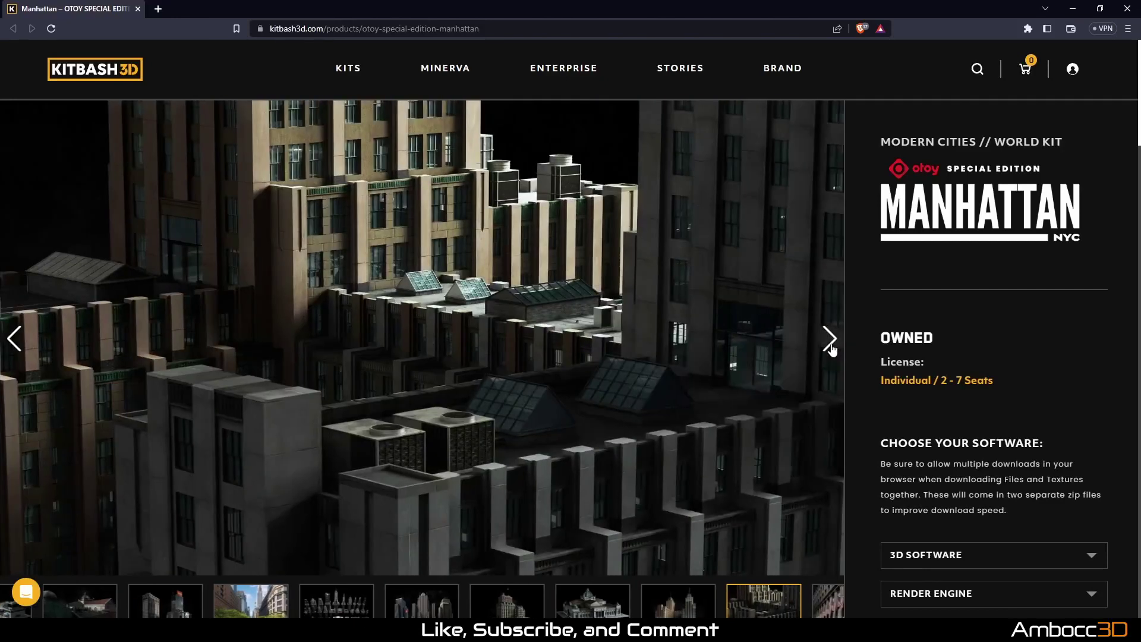
left_click(830, 348)
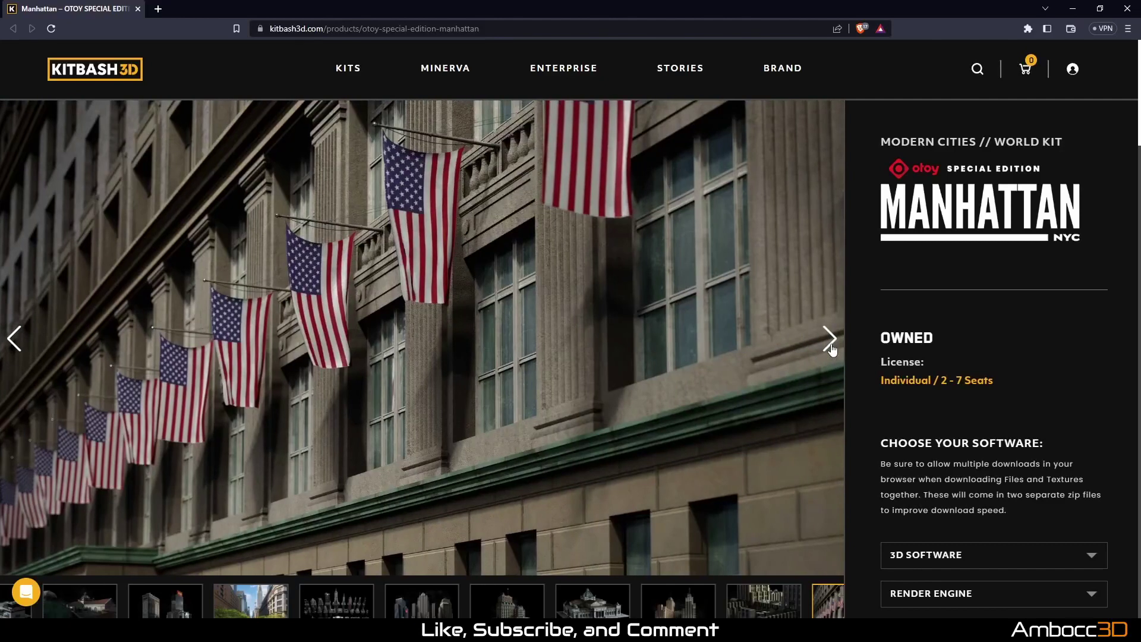
left_click(831, 348)
left_click(831, 347)
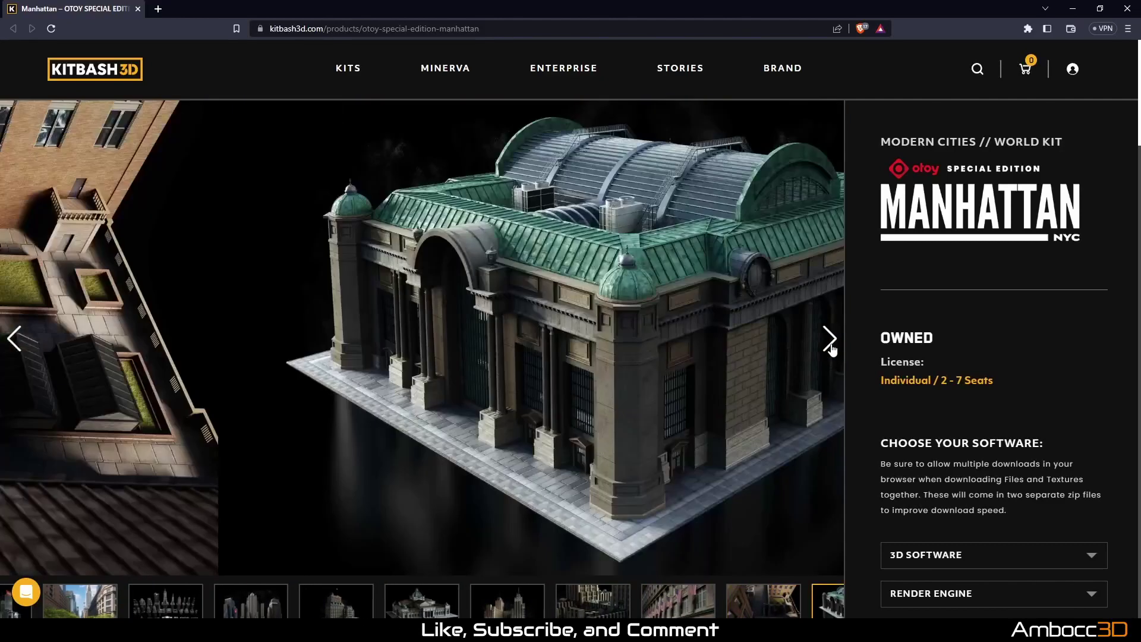
Open the Manhattan kit's download options from the account's kits, choosing FBX + OBJ as 3D software and Native as render engine
key("alt+Left")
left_click(213, 418)
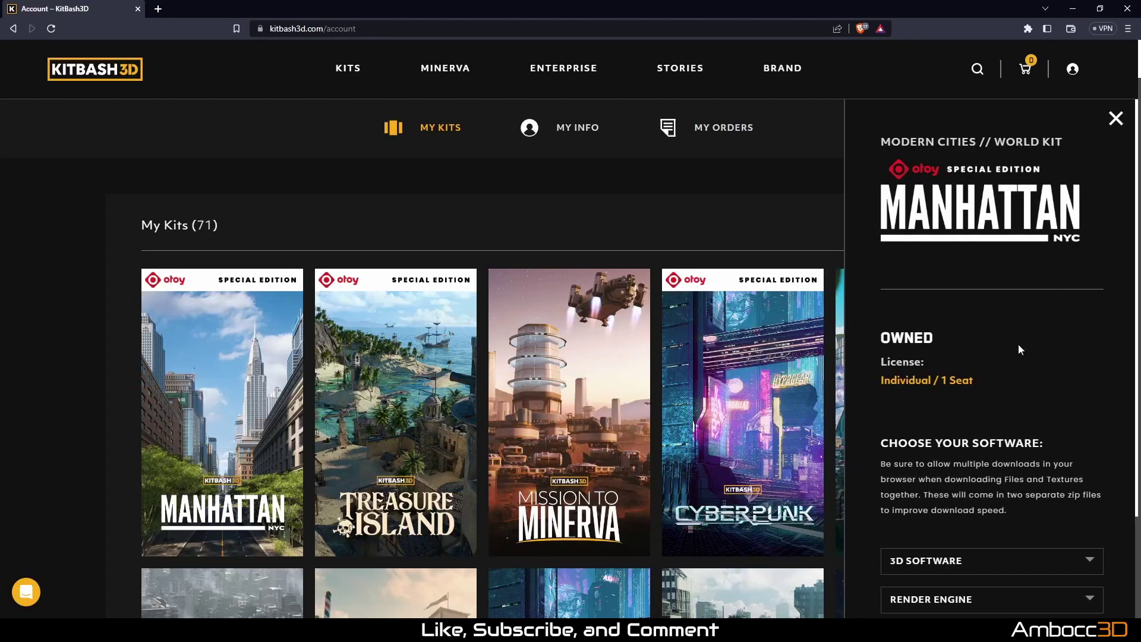
scroll(1032, 380, "down", 4)
left_click(1017, 355)
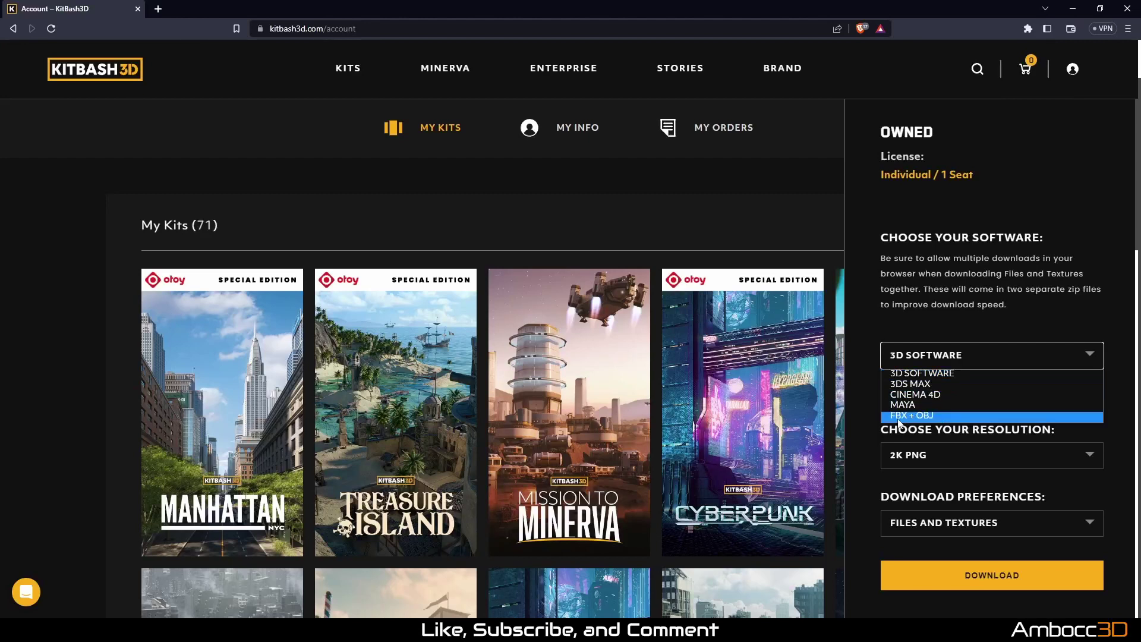
left_click(941, 416)
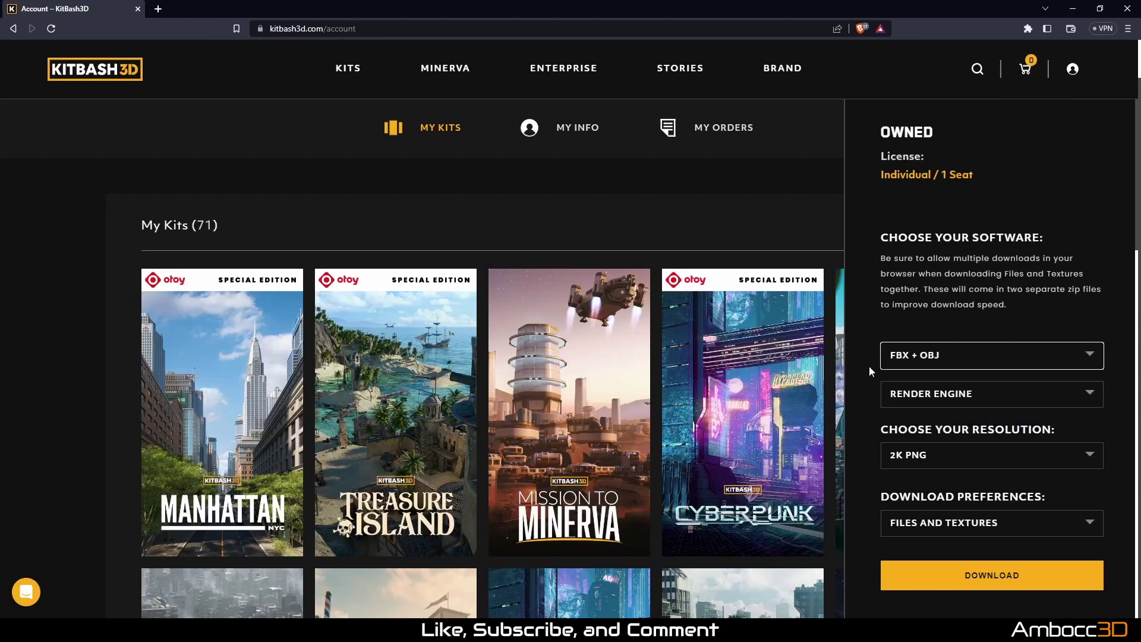
left_click(919, 402)
left_click(923, 422)
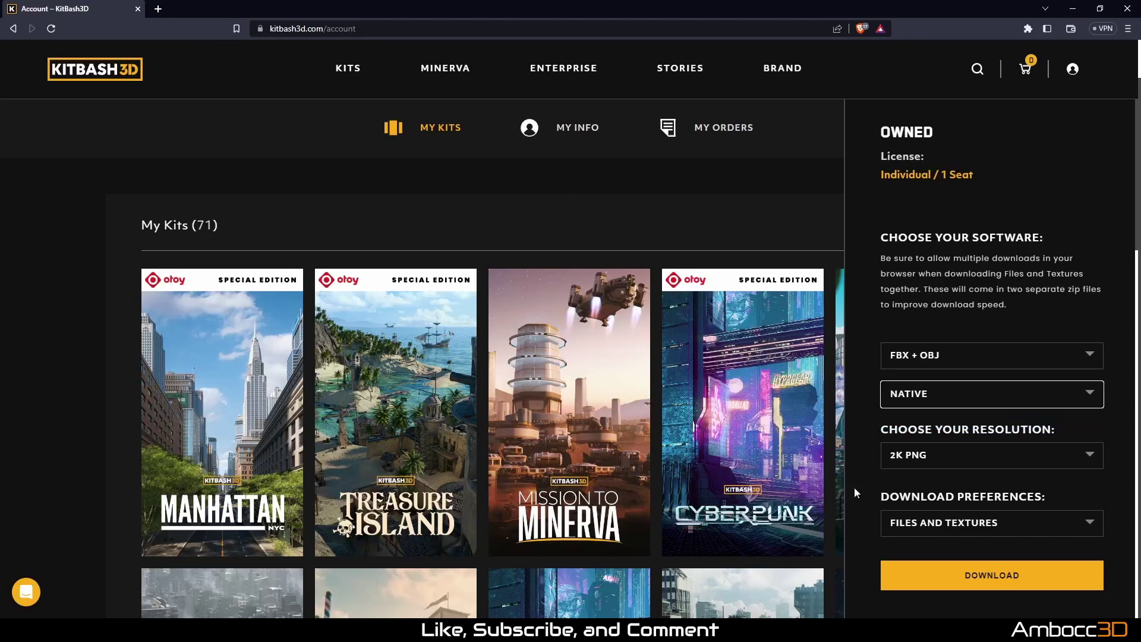
Set the Manhattan kit's download resolution to 4K PNG and the download preference to Textures
left_click(898, 464)
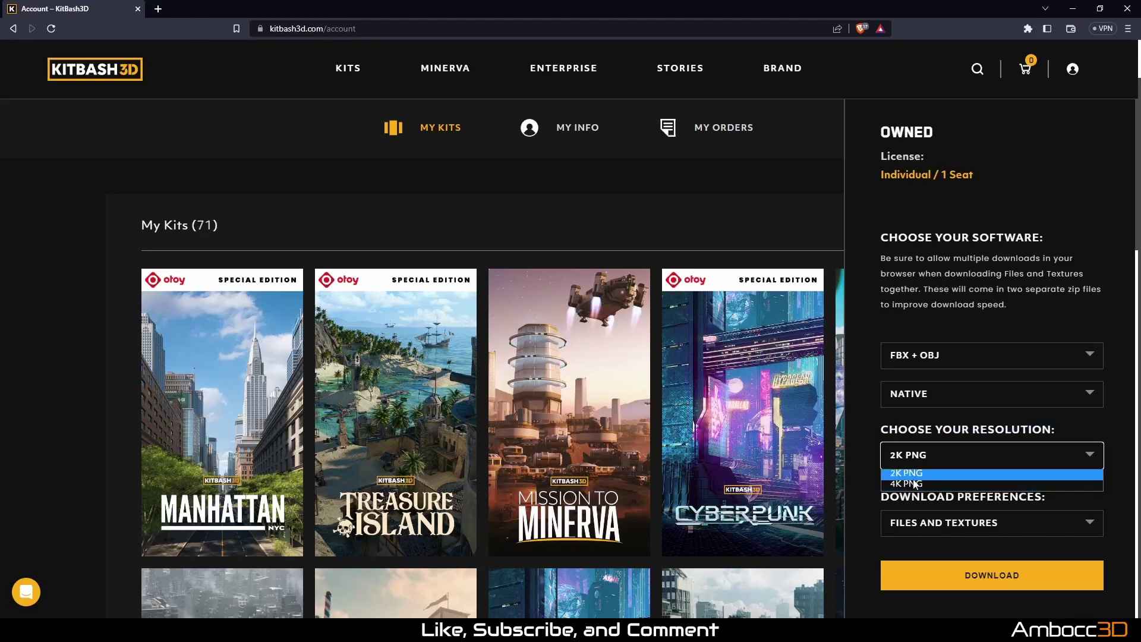
left_click(914, 460)
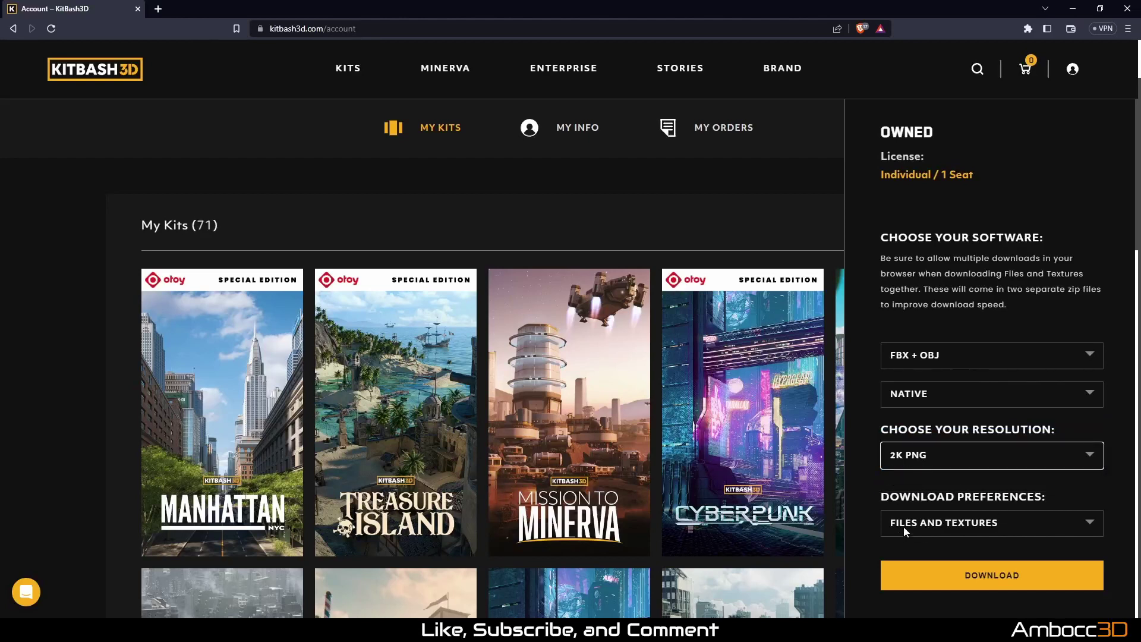
left_click(932, 458)
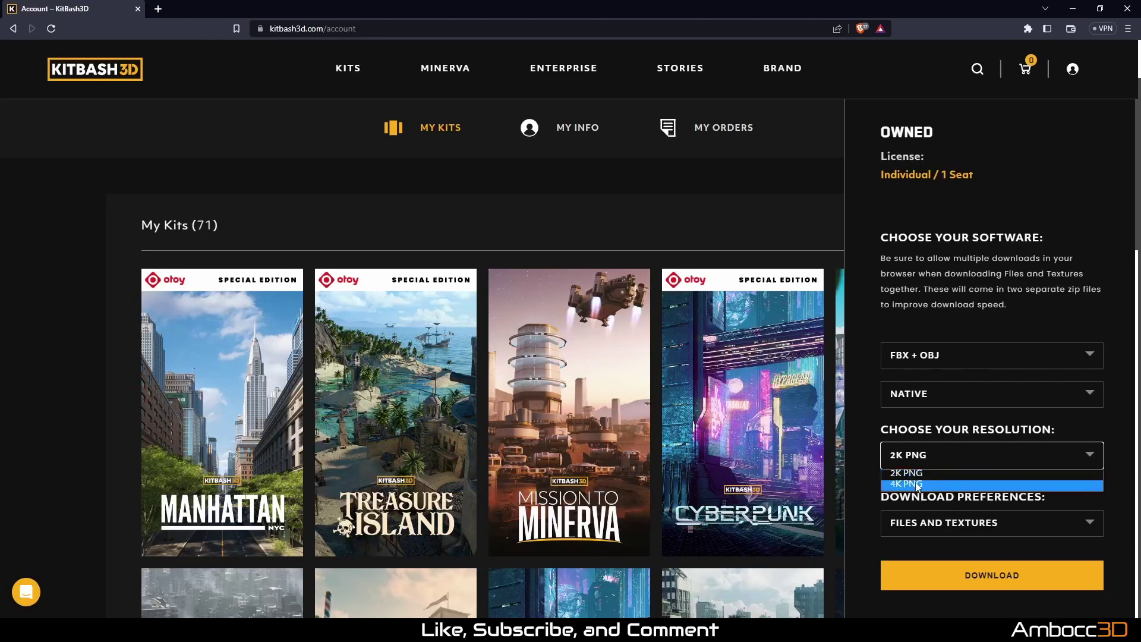
left_click(918, 486)
left_click(929, 525)
left_click(951, 563)
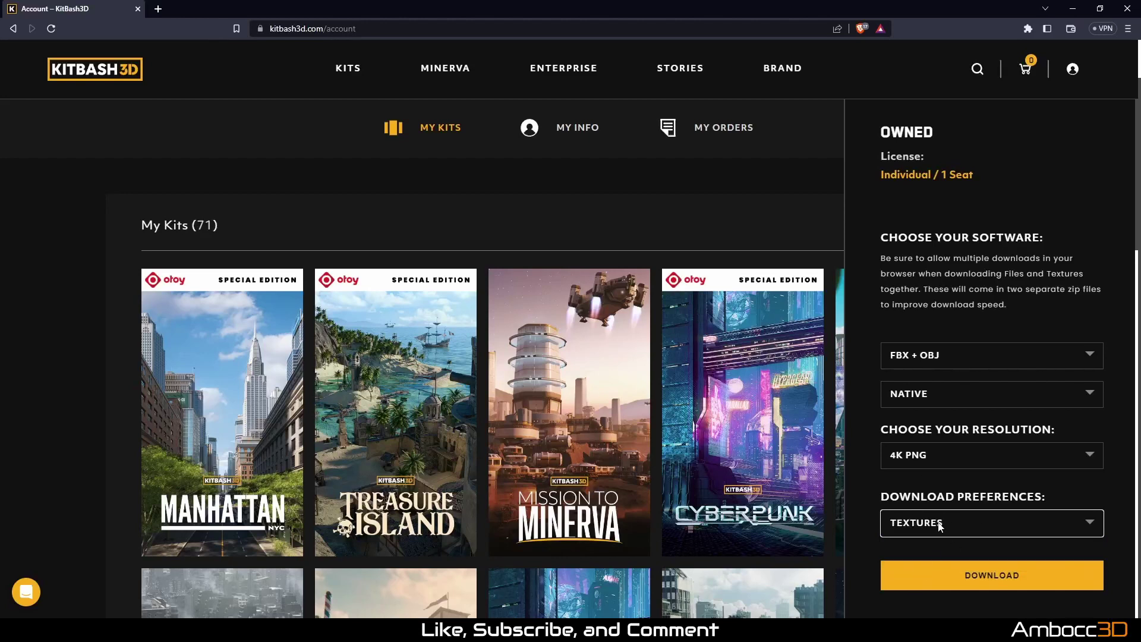
Switch to File Explorer and examine the files in the Manhattan kit's FBX-OBJ folder and its parent Manhattan-OtoySE folder
key("alt+Tab")
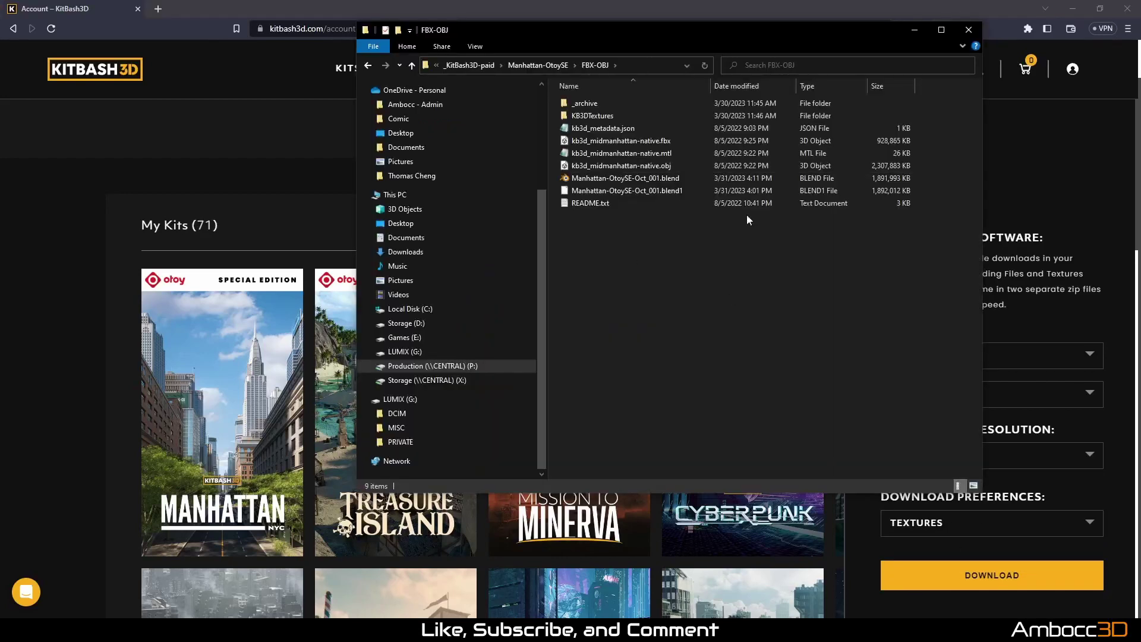
left_click_drag(681, 38, 465, 111)
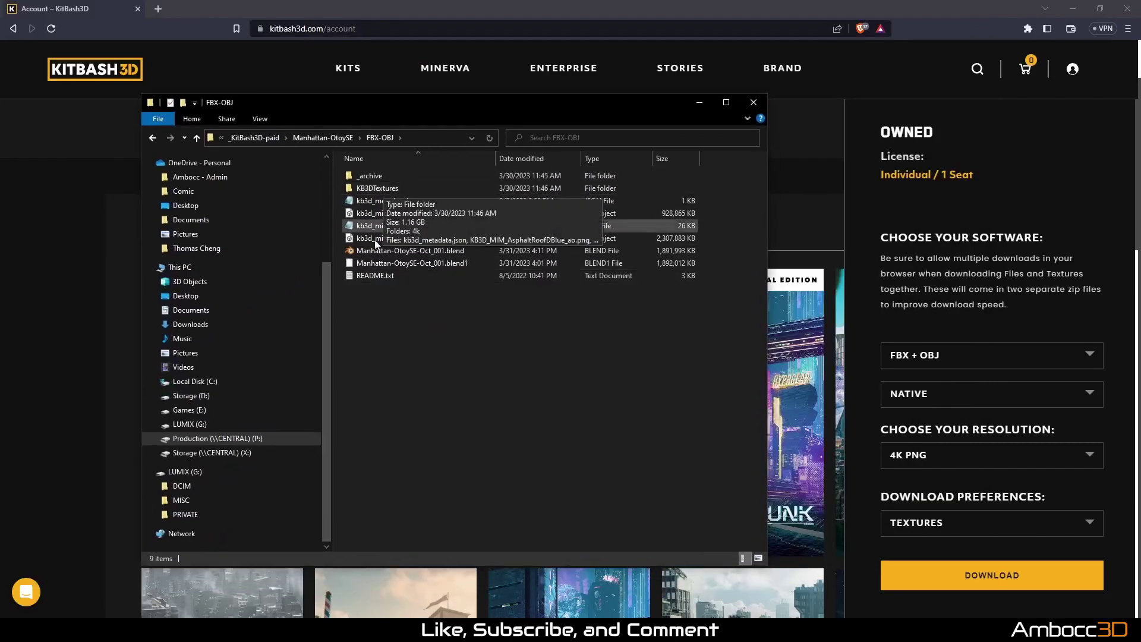
left_click(444, 265)
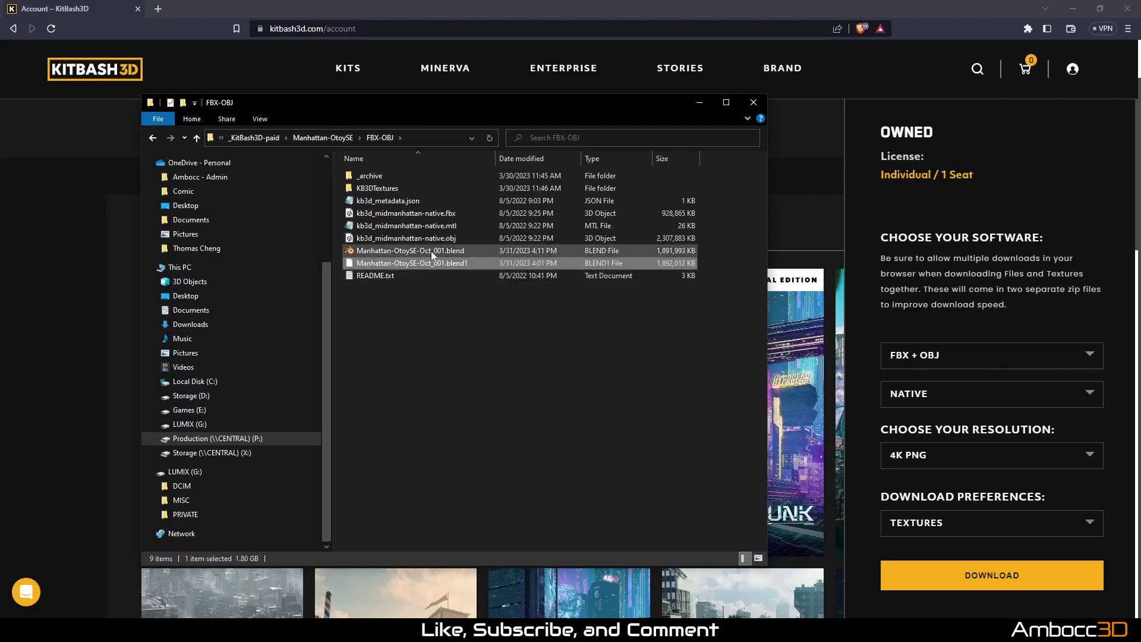
left_click(420, 254)
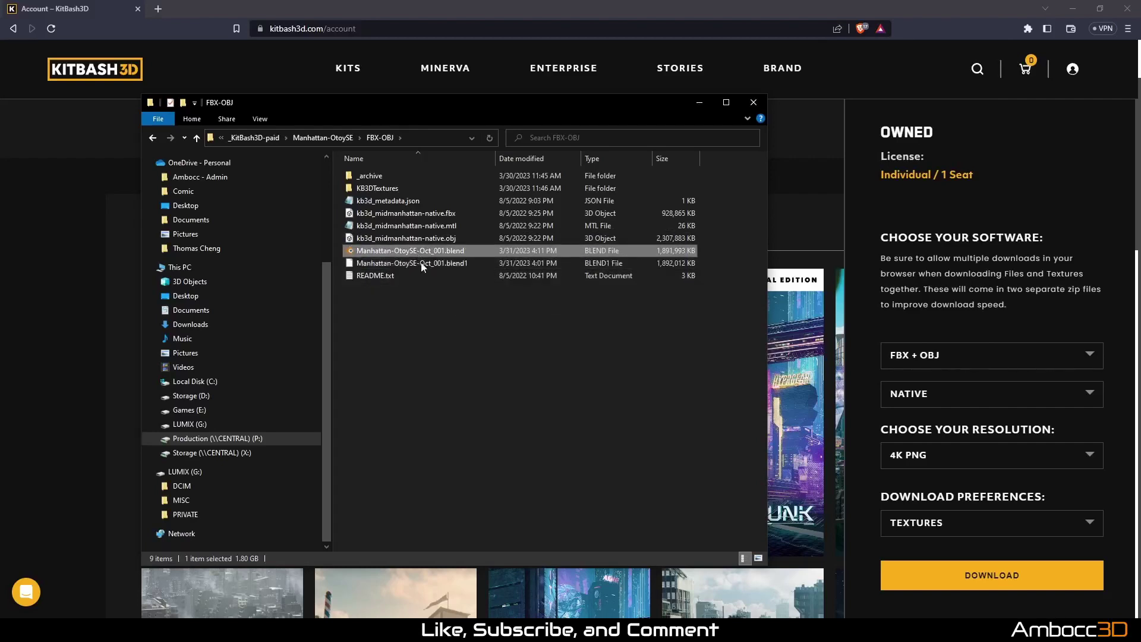
left_click(427, 264)
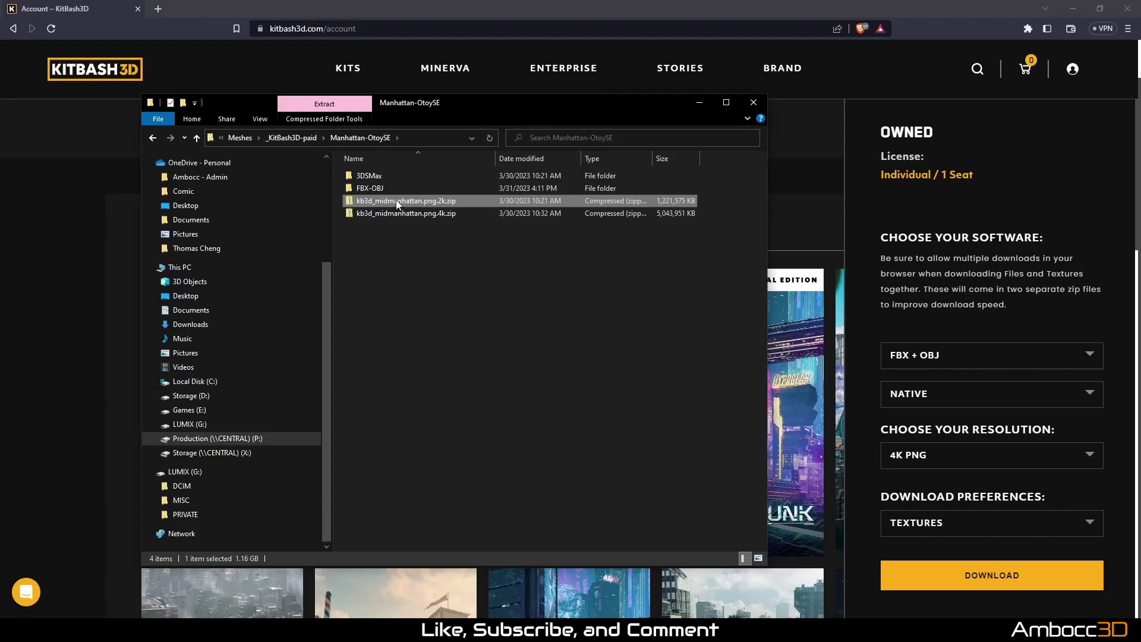
Browse the PNG texture files in the KB3DTextures subfolder of FBX-OBJ
double_click(370, 189)
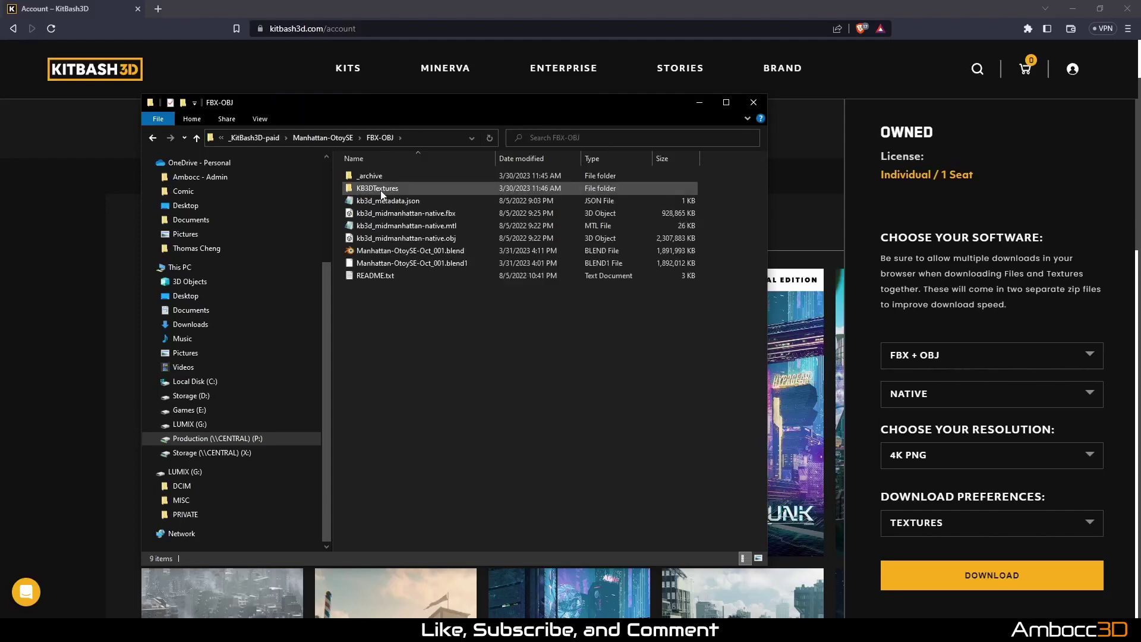
double_click(381, 189)
scroll(443, 369, "down", 1)
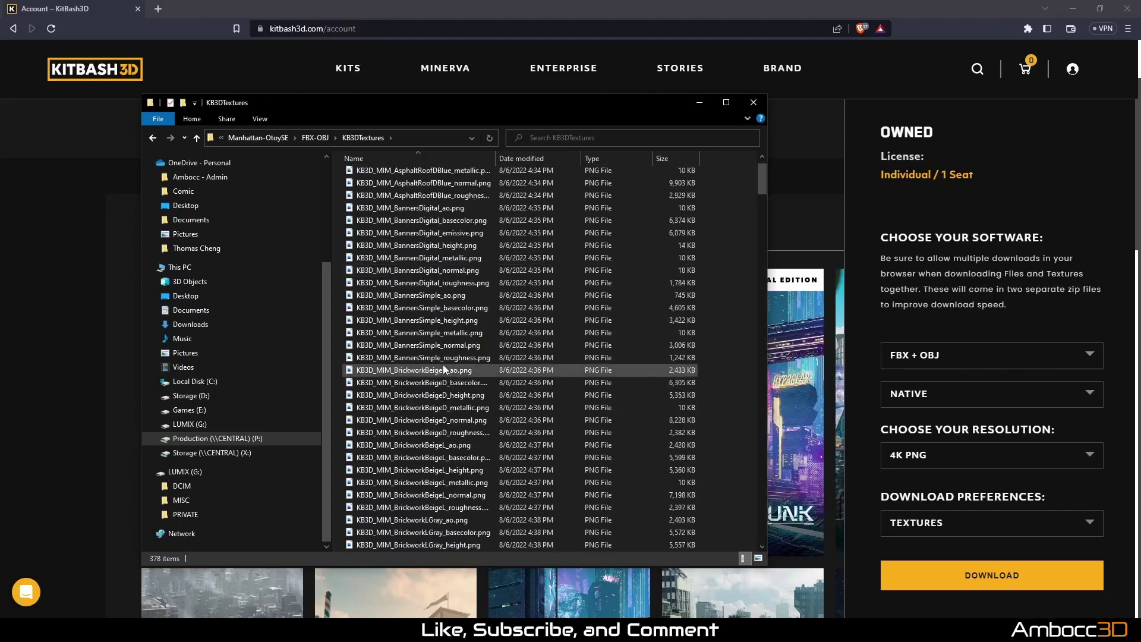
scroll(443, 368, "down", 20)
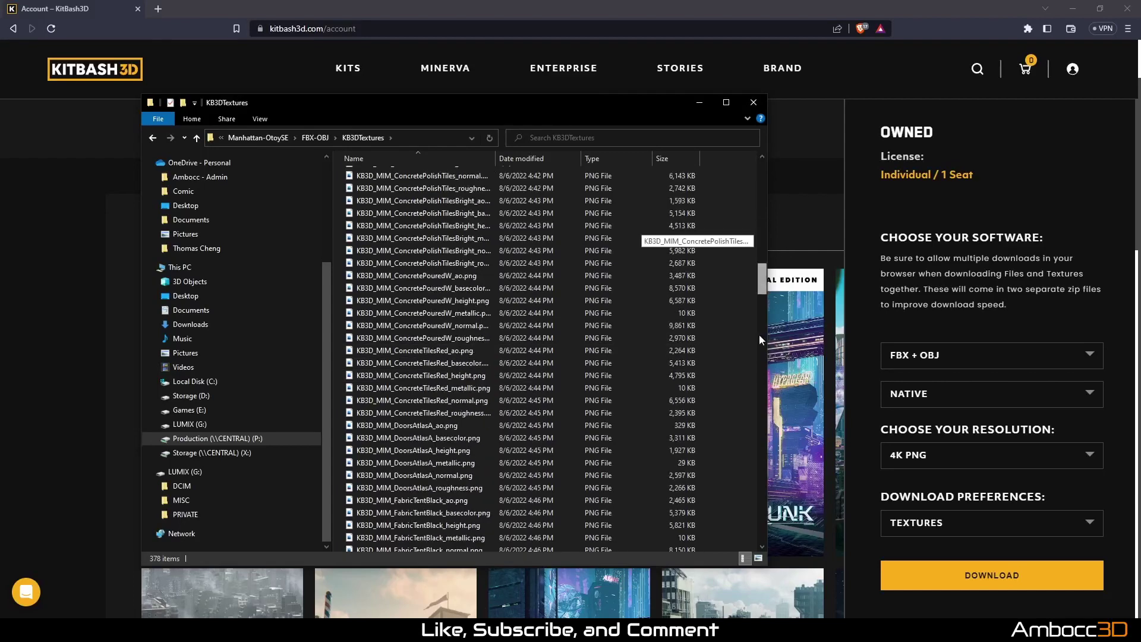
scroll(761, 339, "down", 10)
scroll(760, 339, "up", 10)
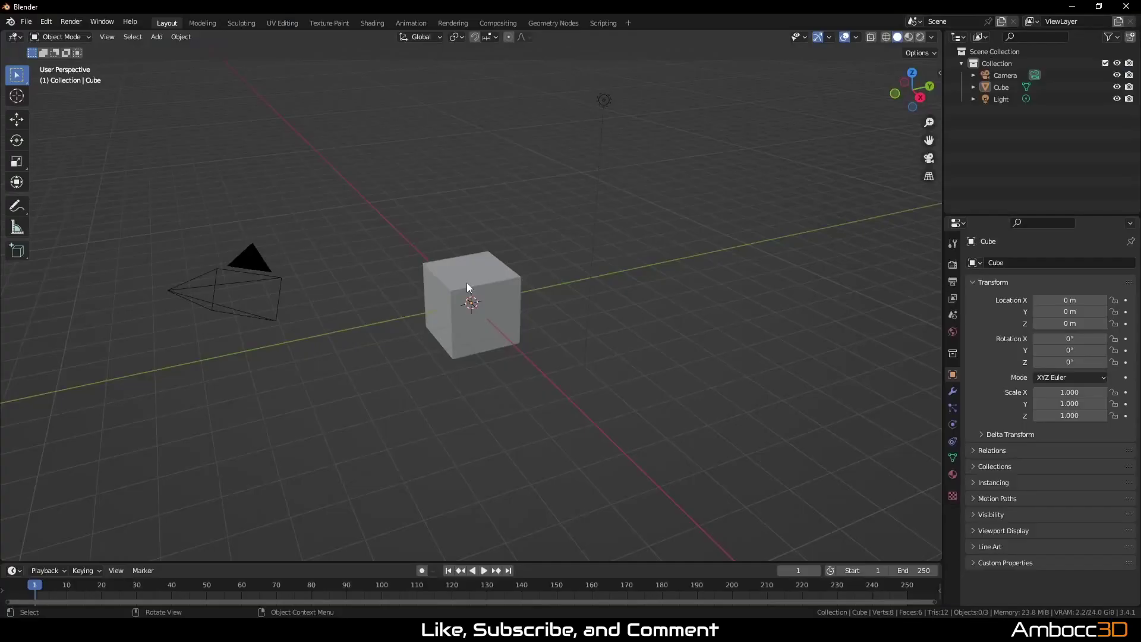
Switch to Blender and delete the default camera, cube and light
left_click_drag(993, 72, 1000, 107)
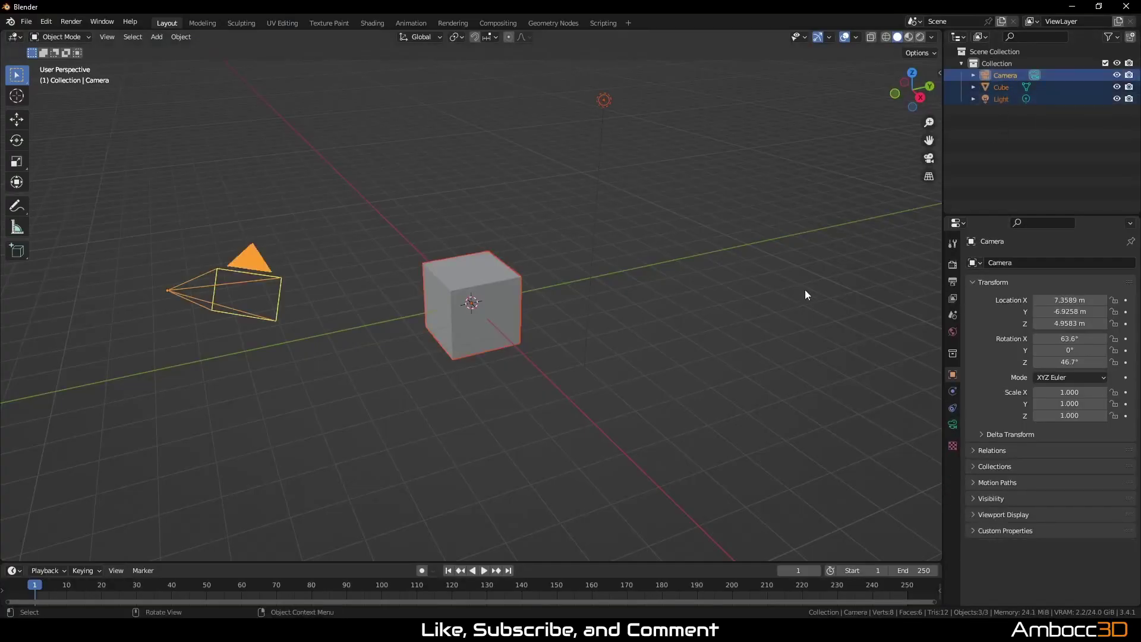
key("Delete")
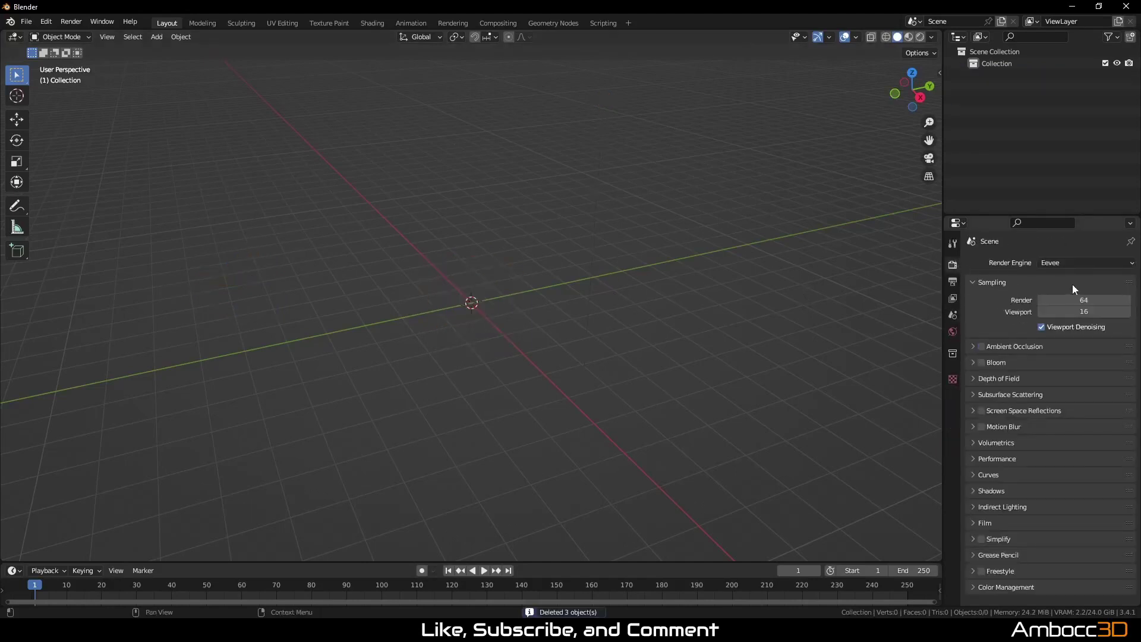
Set the scene's render engine to Cycles and its color management view transform to Standard
left_click(1058, 264)
left_click(1054, 307)
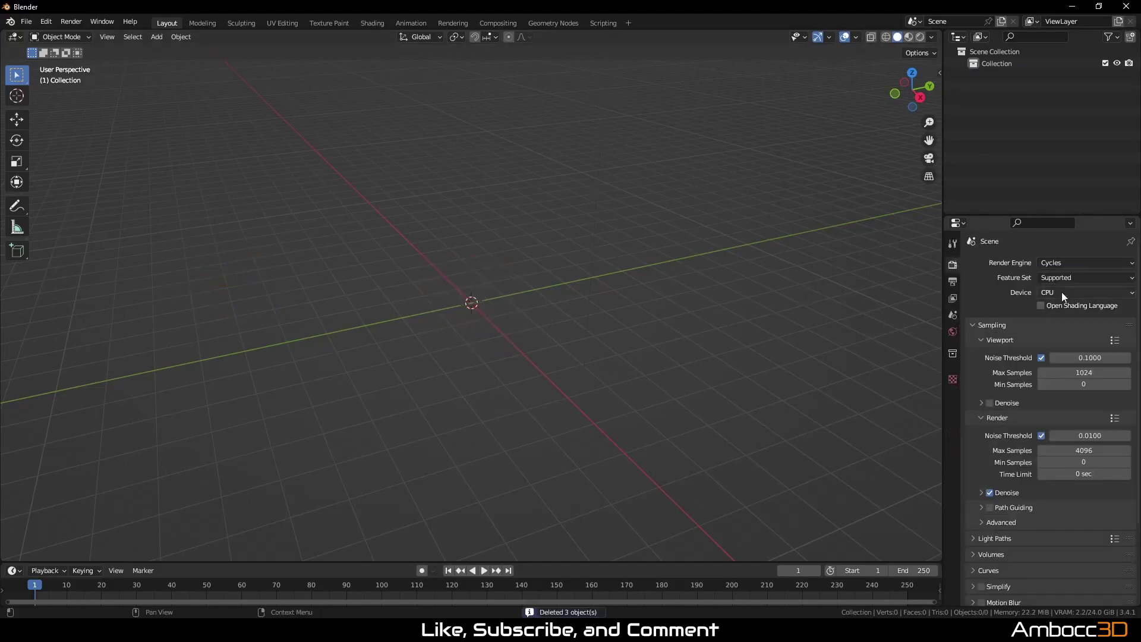
scroll(1134, 333, "down", 4)
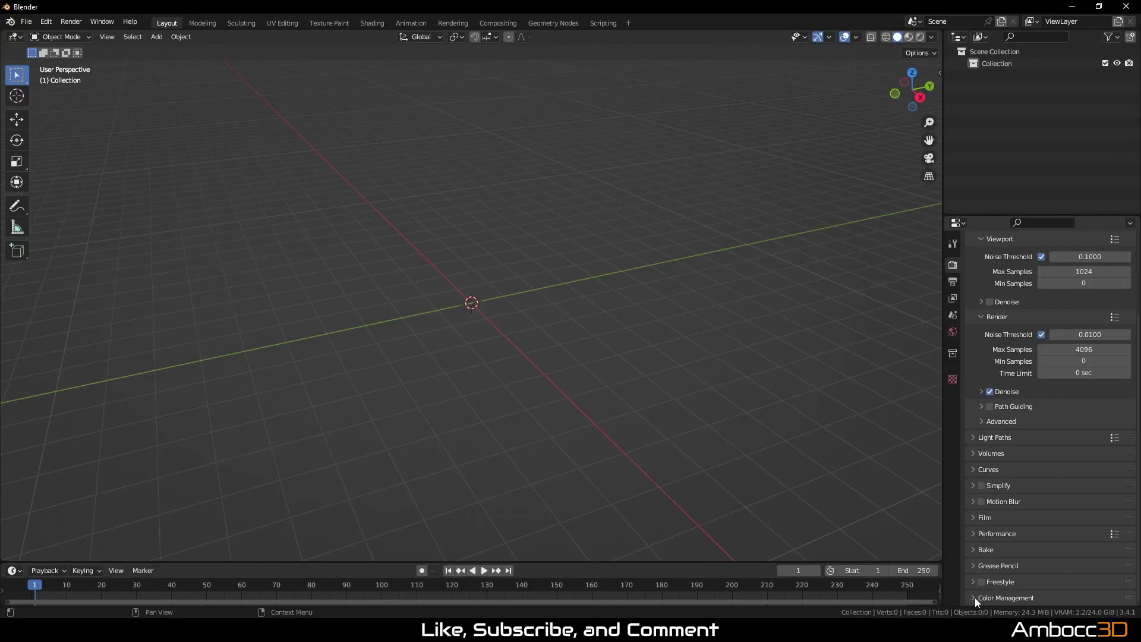
left_click(975, 597)
scroll(1053, 526, "down", 4)
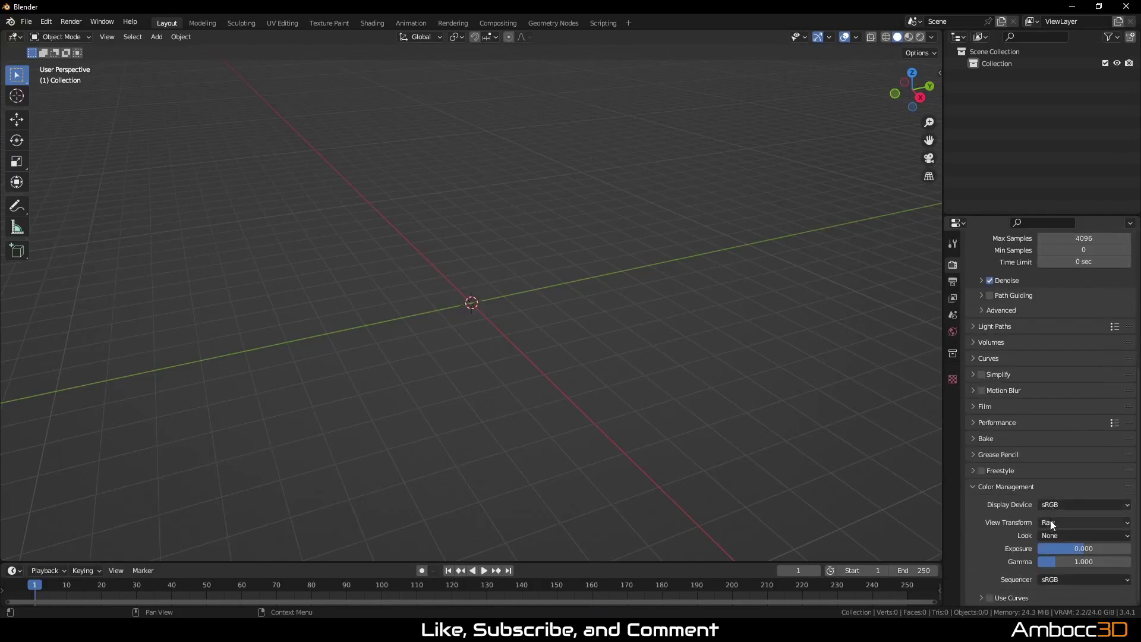
left_click(1052, 522)
left_click(1052, 537)
Import kb3d_midmanhattan-native.obj from the recent FBX-OBJ folder as Wavefront OBJ, keeping the default import options
left_click(26, 21)
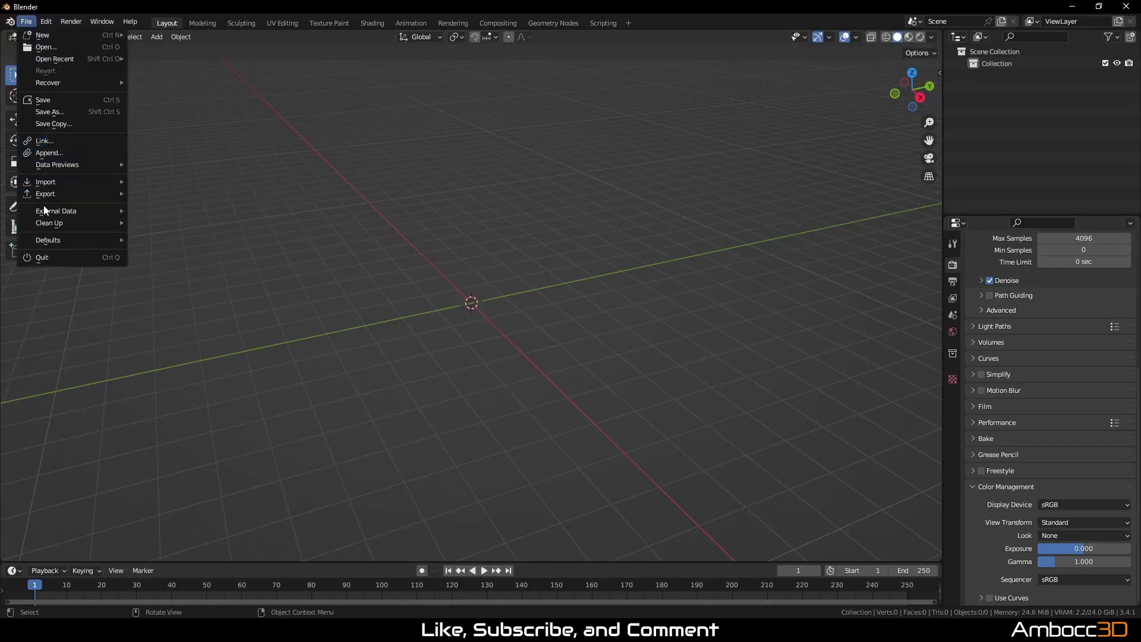
mouse_move(55, 181)
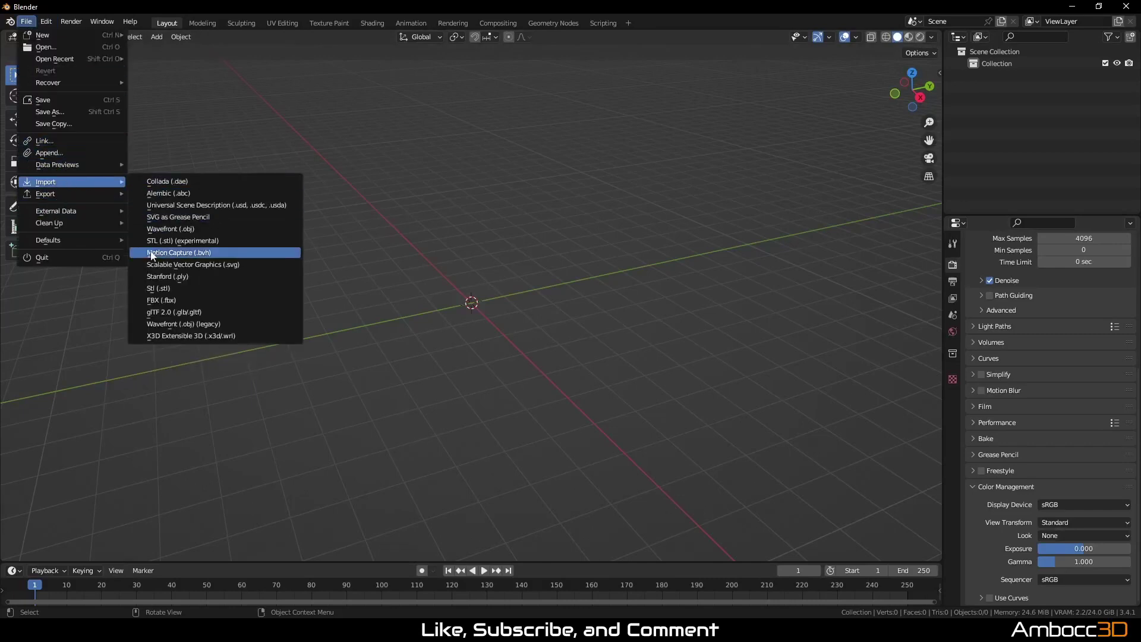
left_click(170, 230)
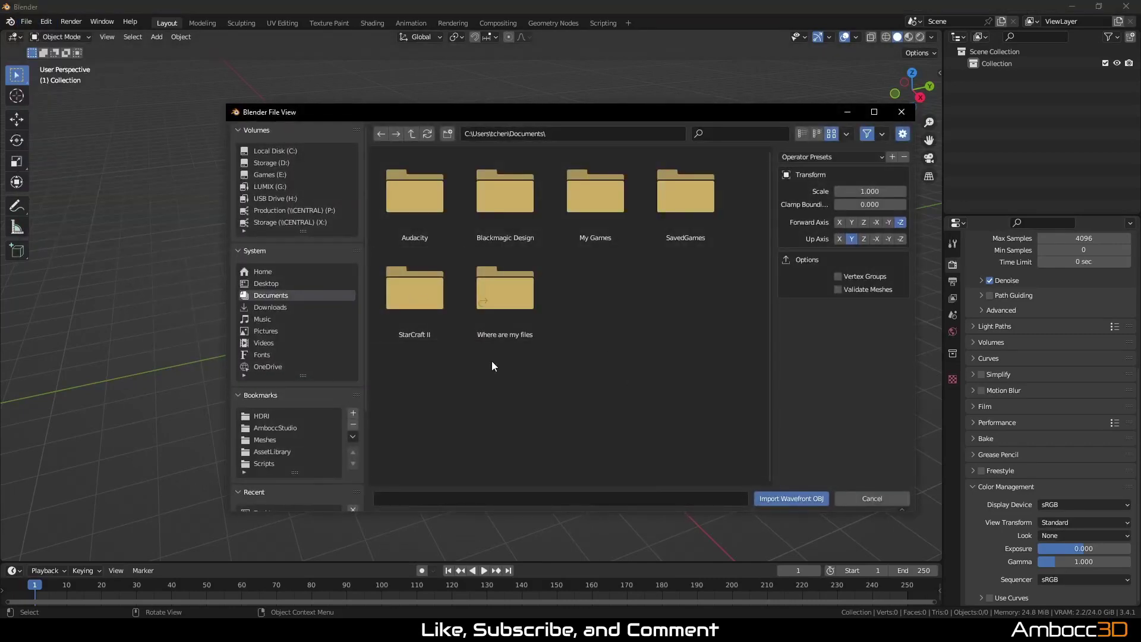
scroll(281, 387, "down", 5)
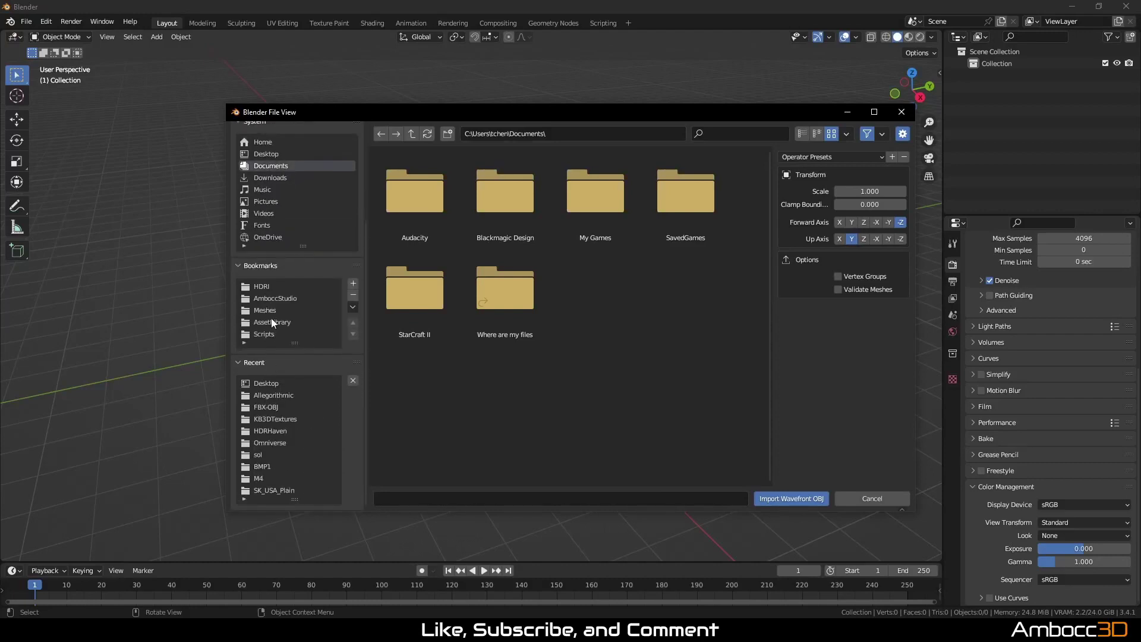
left_click(273, 407)
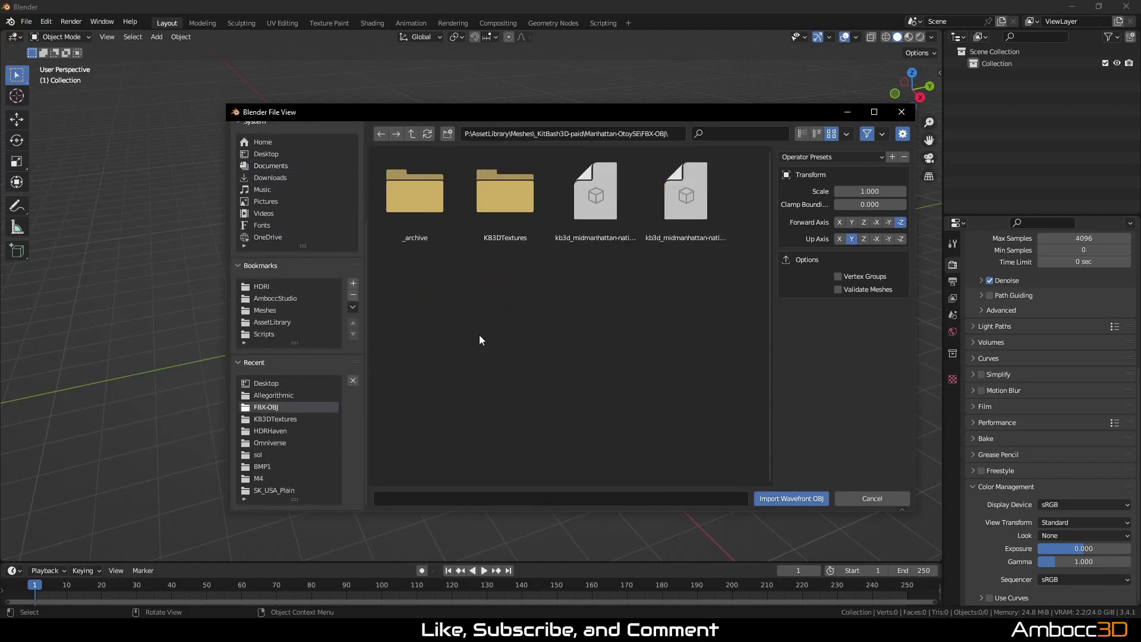
left_click(817, 134)
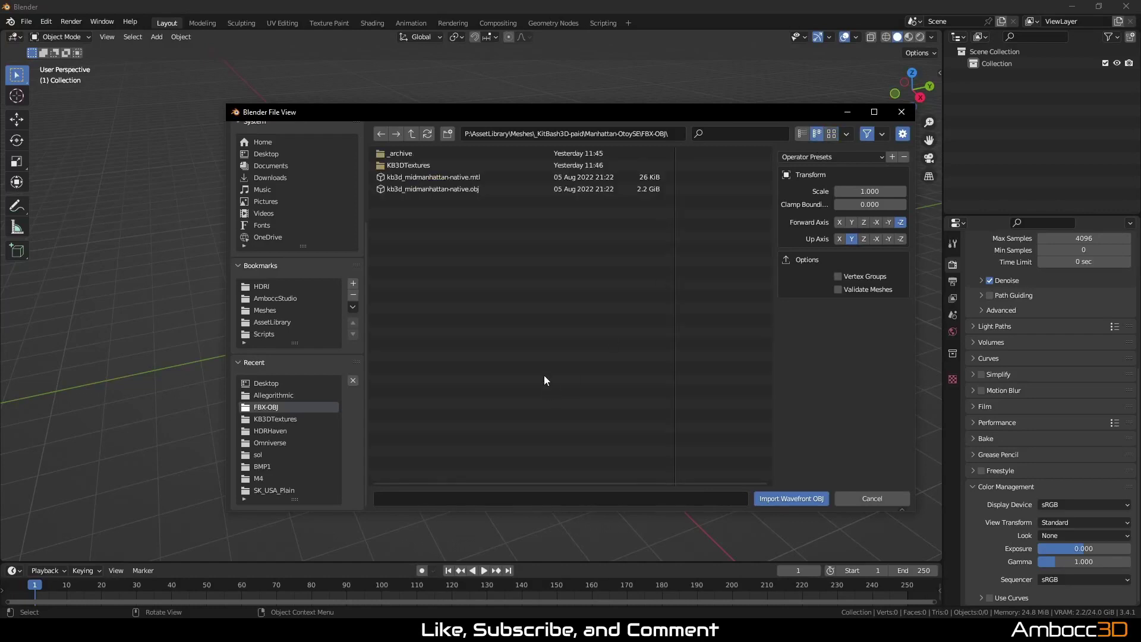
left_click(457, 189)
left_click(792, 499)
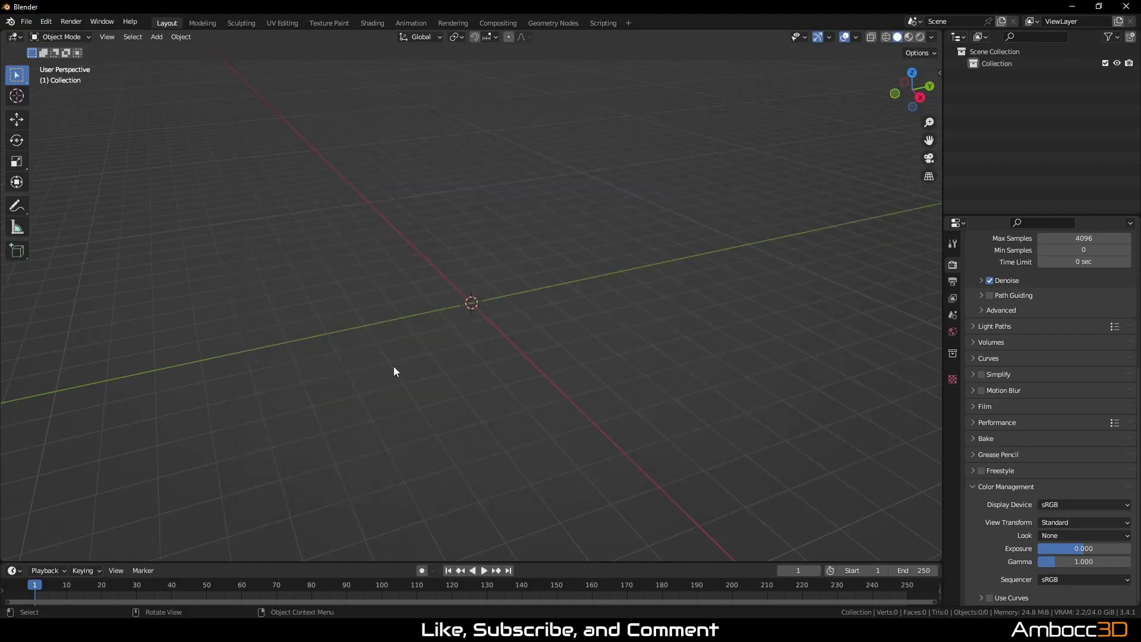
Deselect the imported buildings and set the viewport's clip end distance to 10000 m
left_click(543, 455)
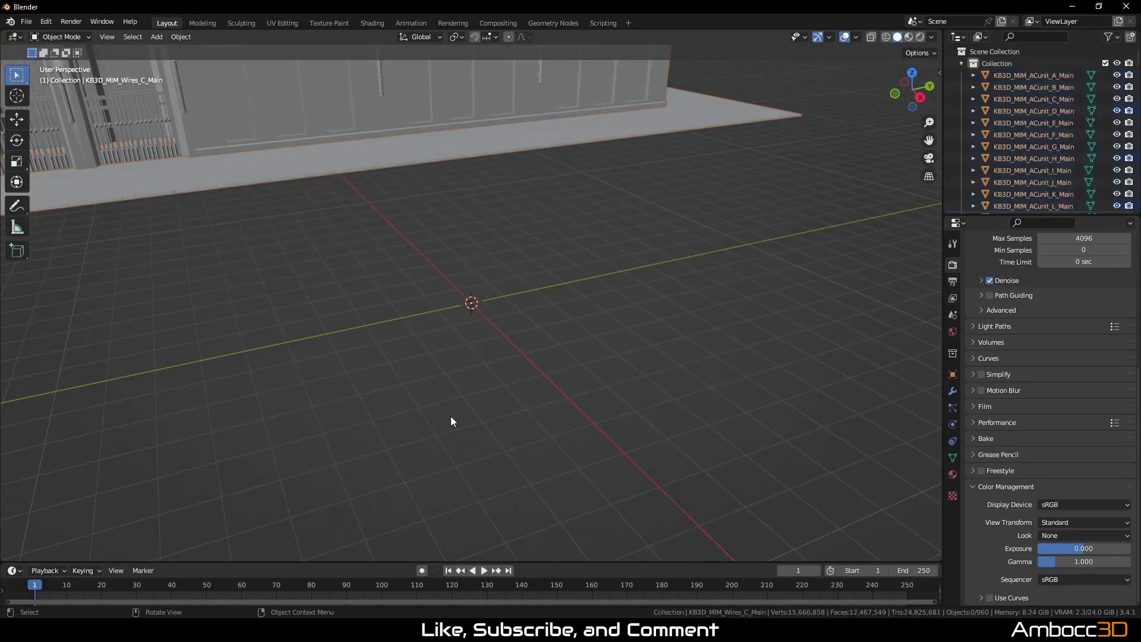
scroll(470, 394, "up", 8)
scroll(511, 366, "down", 10)
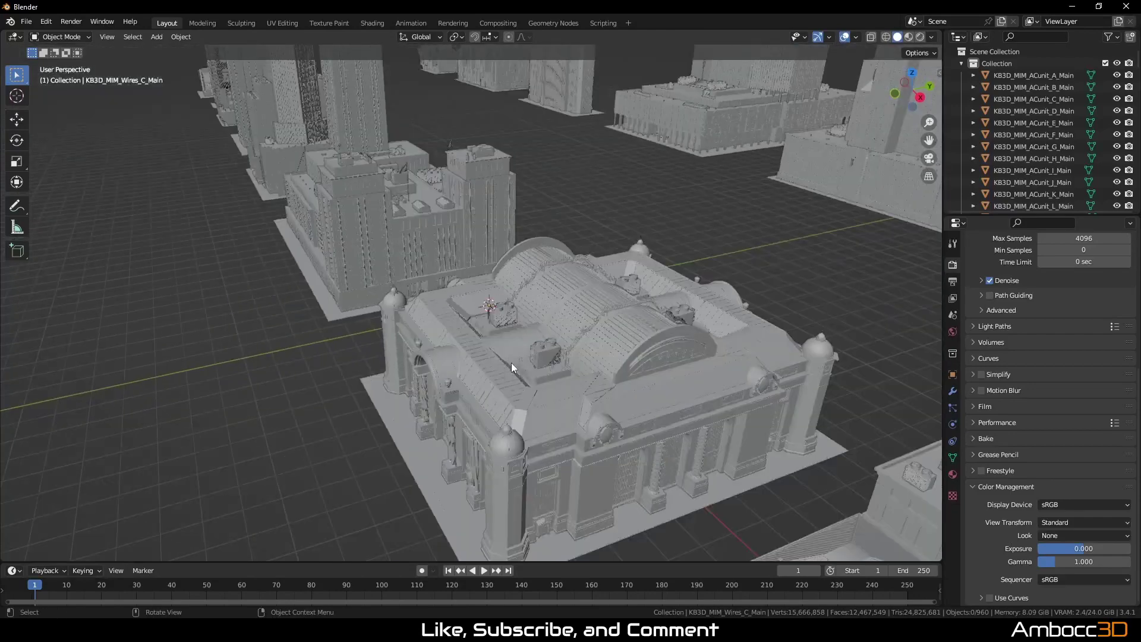
middle_click_drag(466, 393, 604, 408)
scroll(555, 380, "down", 3)
key("n")
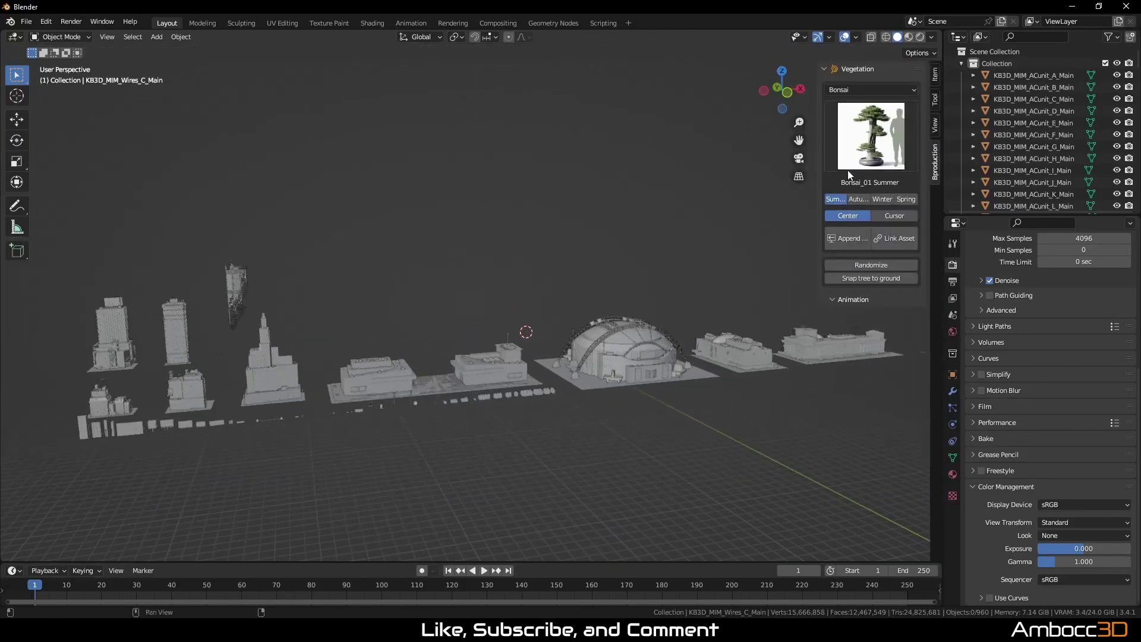
left_click(934, 99)
left_click(936, 127)
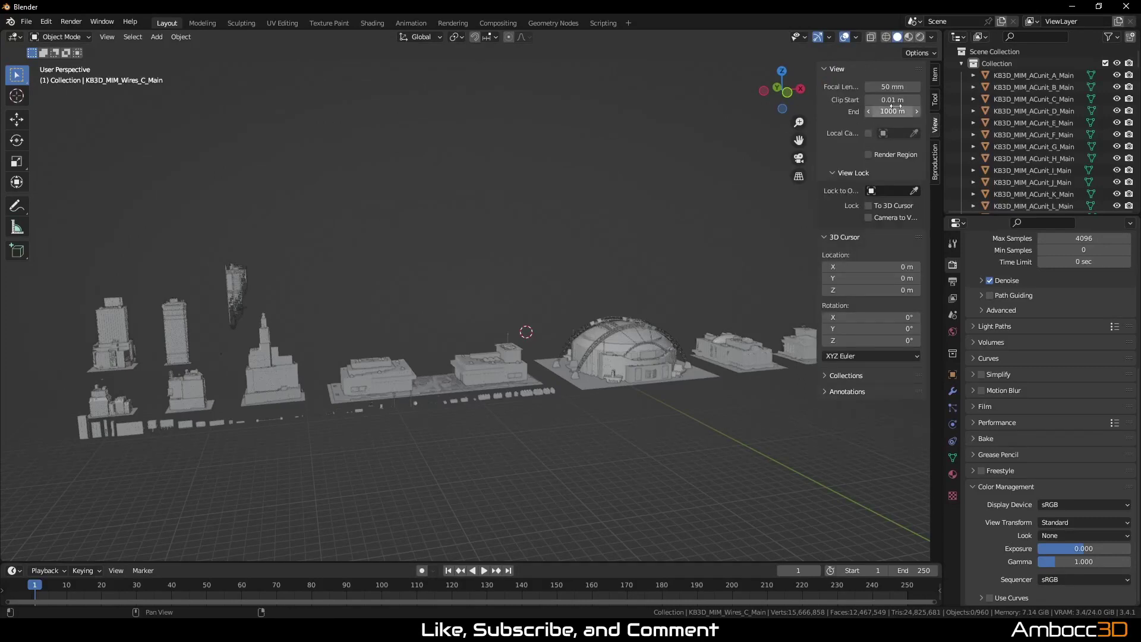
left_click(884, 112)
left_click(881, 111)
type("0")
key("Return")
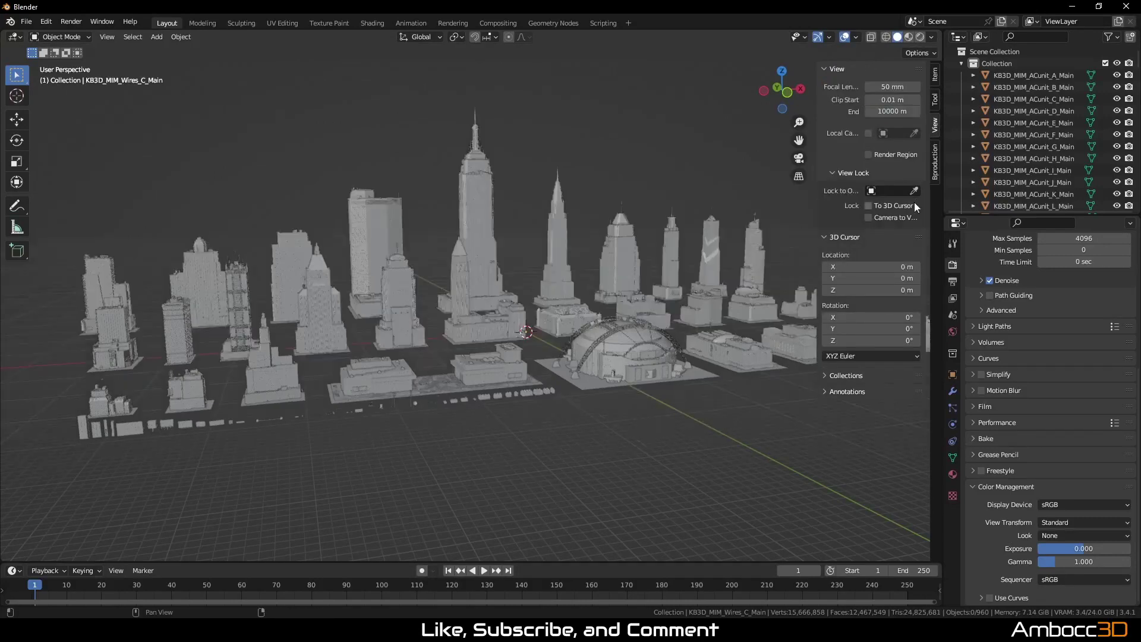
key("n")
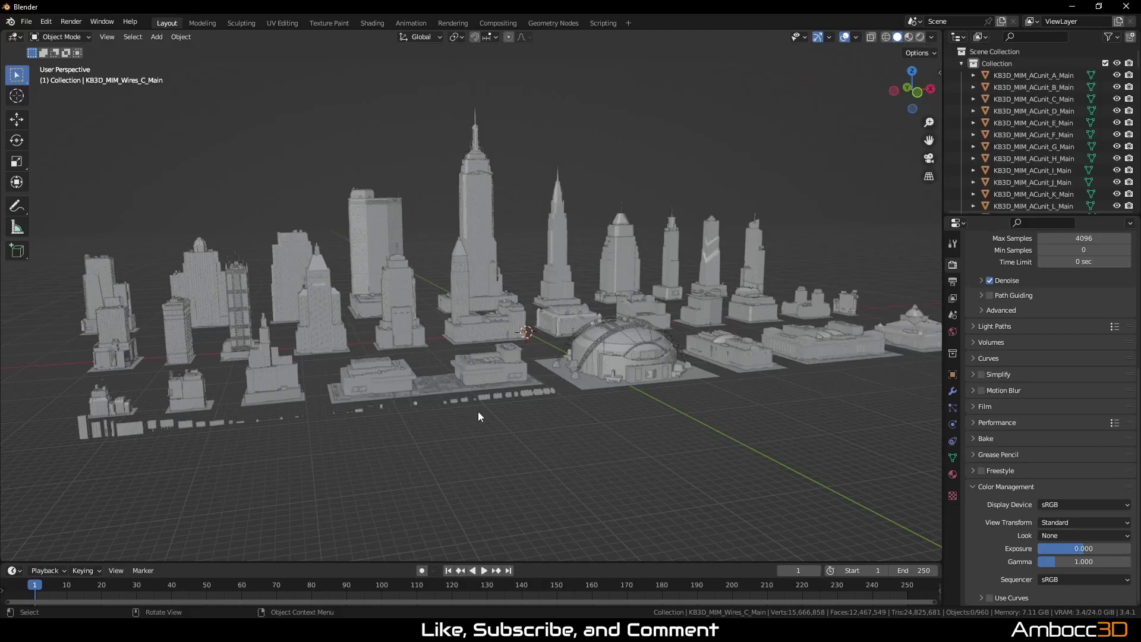
Split the 3D viewport side by side, turn the new area into a Shader Editor, hide its sidebar and frame all nodes
mouse_move(478, 411)
middle_mouse_down()
mouse_move(493, 431)
mouse_move(436, 415)
mouse_move(519, 413)
mouse_move(426, 412)
mouse_move(490, 428)
middle_mouse_up()
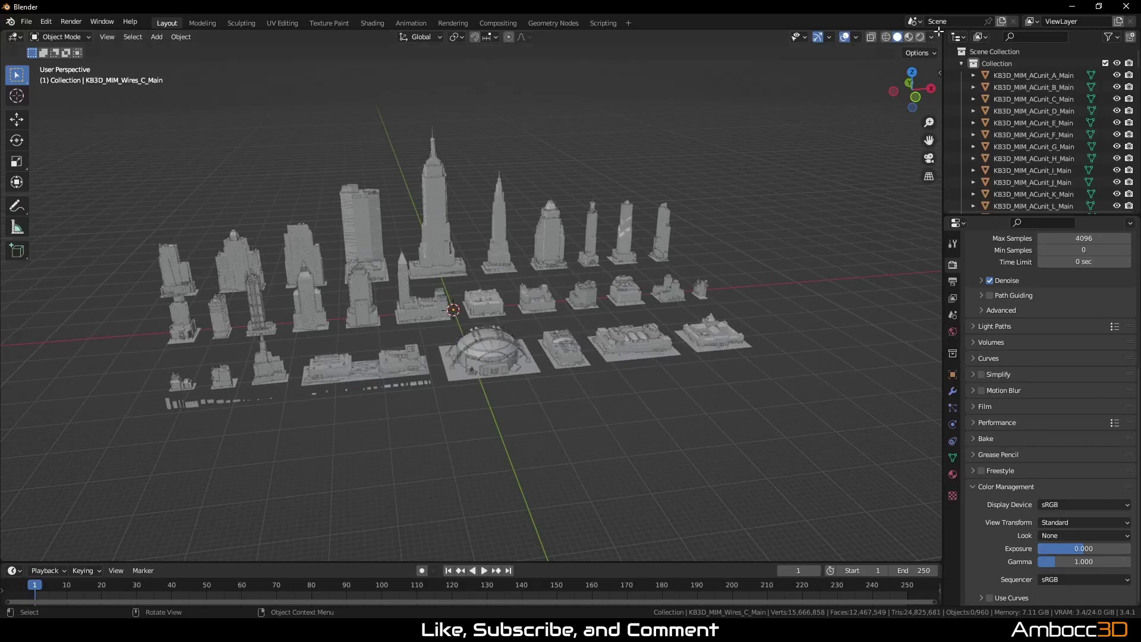
left_click_drag(941, 30, 523, 38)
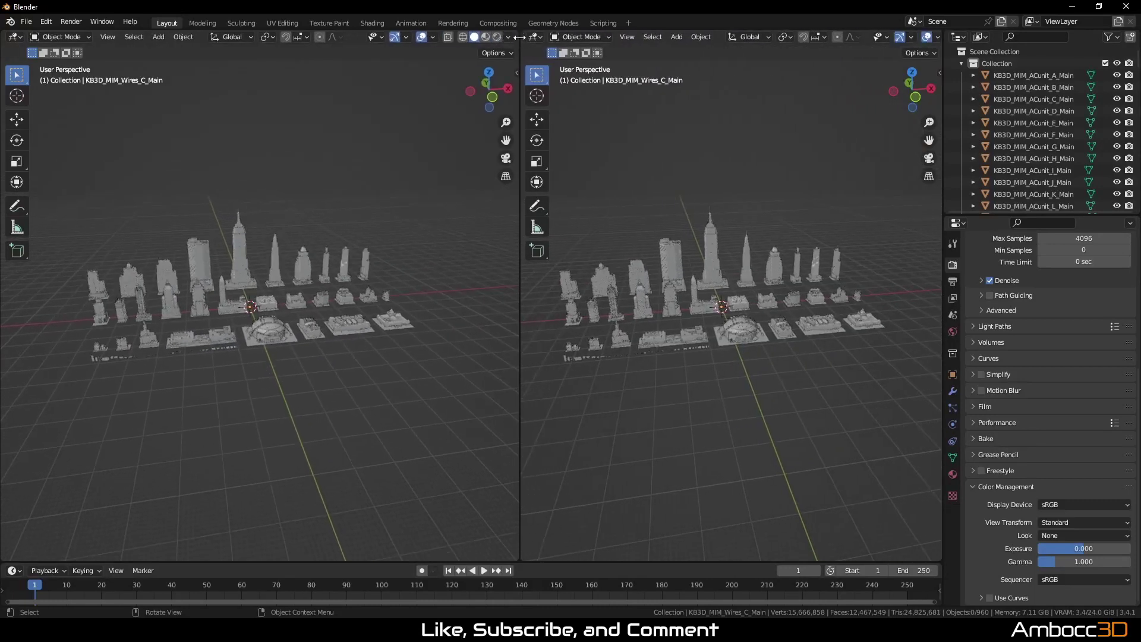
left_click(534, 38)
left_click(581, 152)
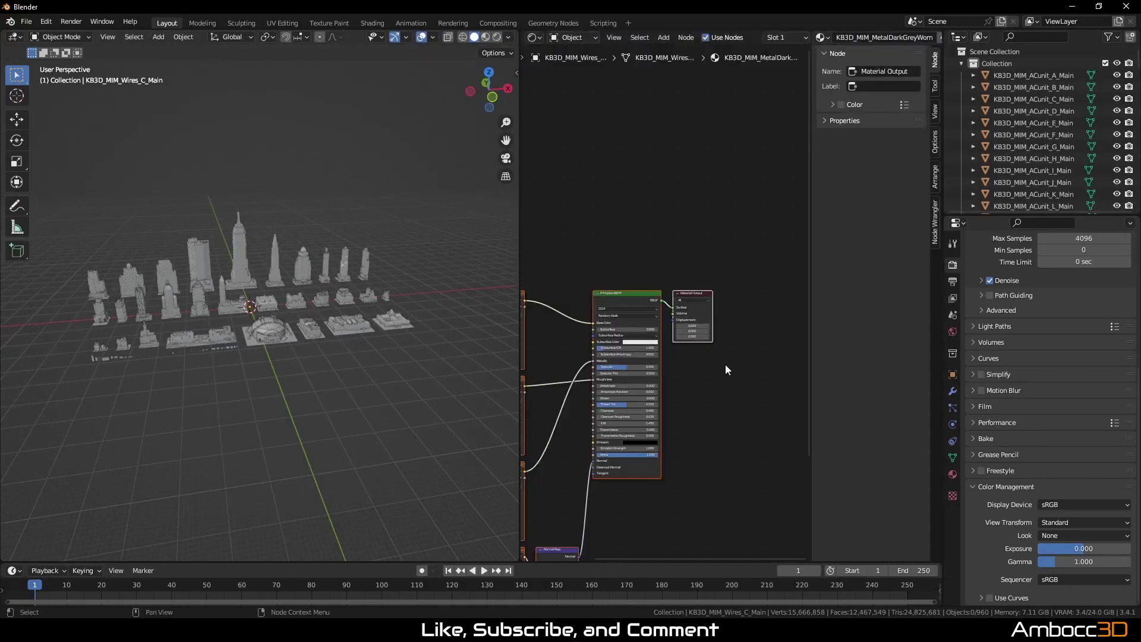
key("n")
key("Home")
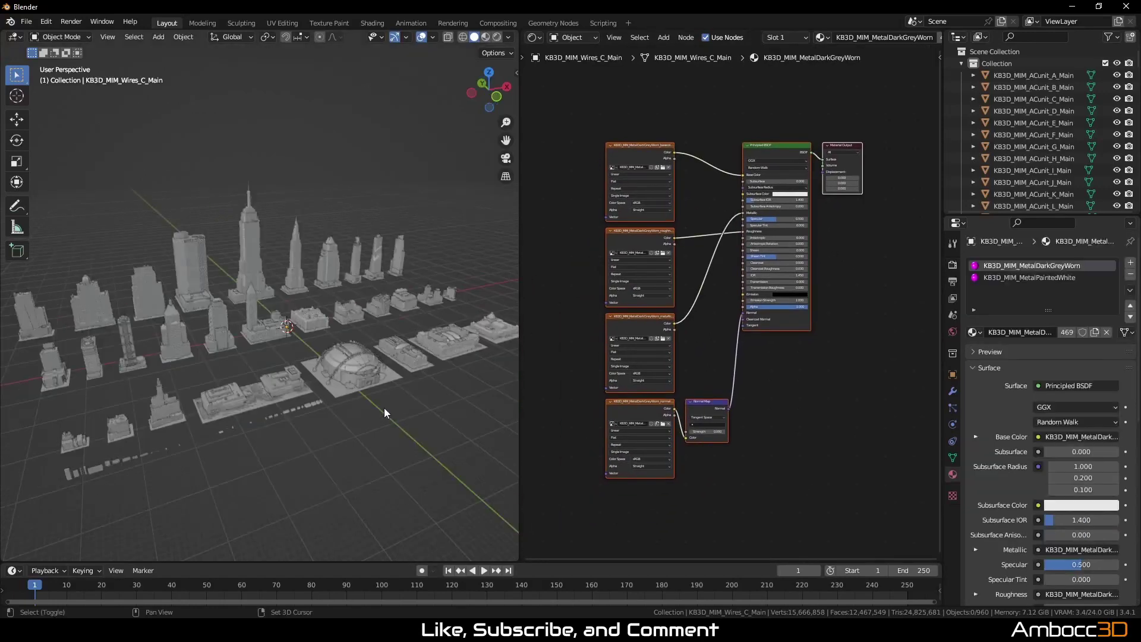
Add a mesh plane and scale it up into a ground surface extending beneath all the buildings
key("shift+a")
mouse_move(378, 376)
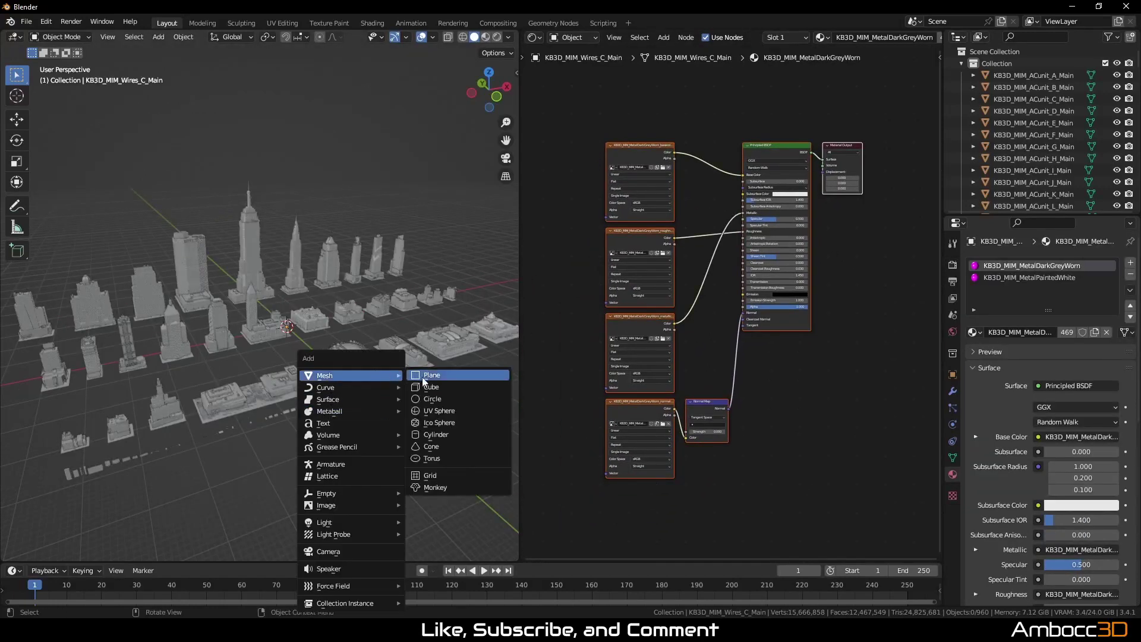
key("Return")
key("s")
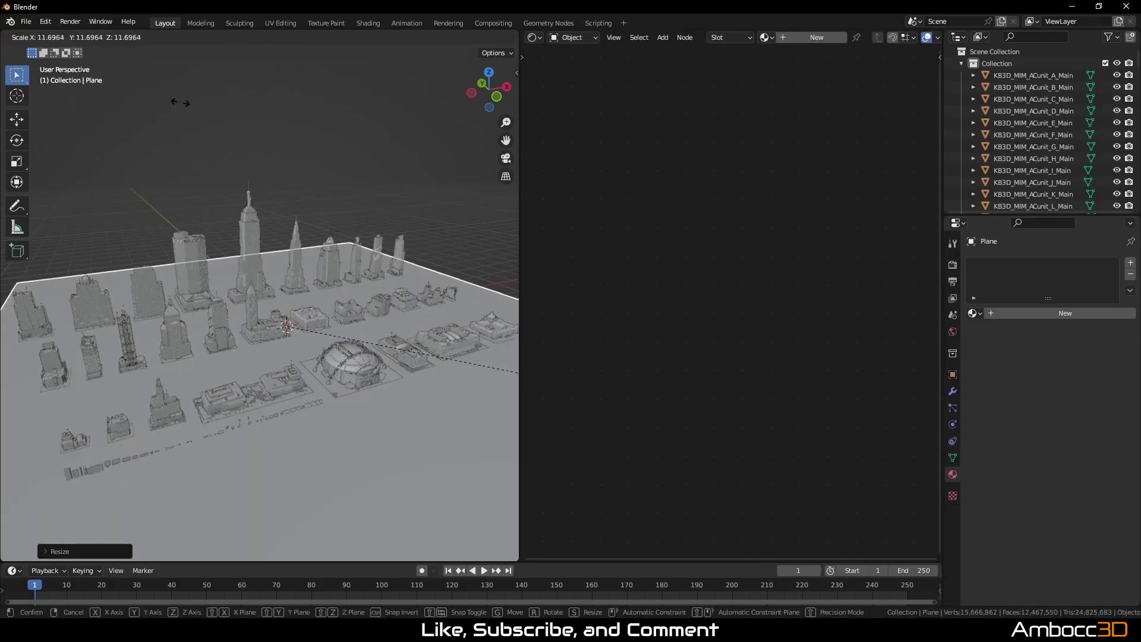
left_click(145, 132)
left_click(430, 454)
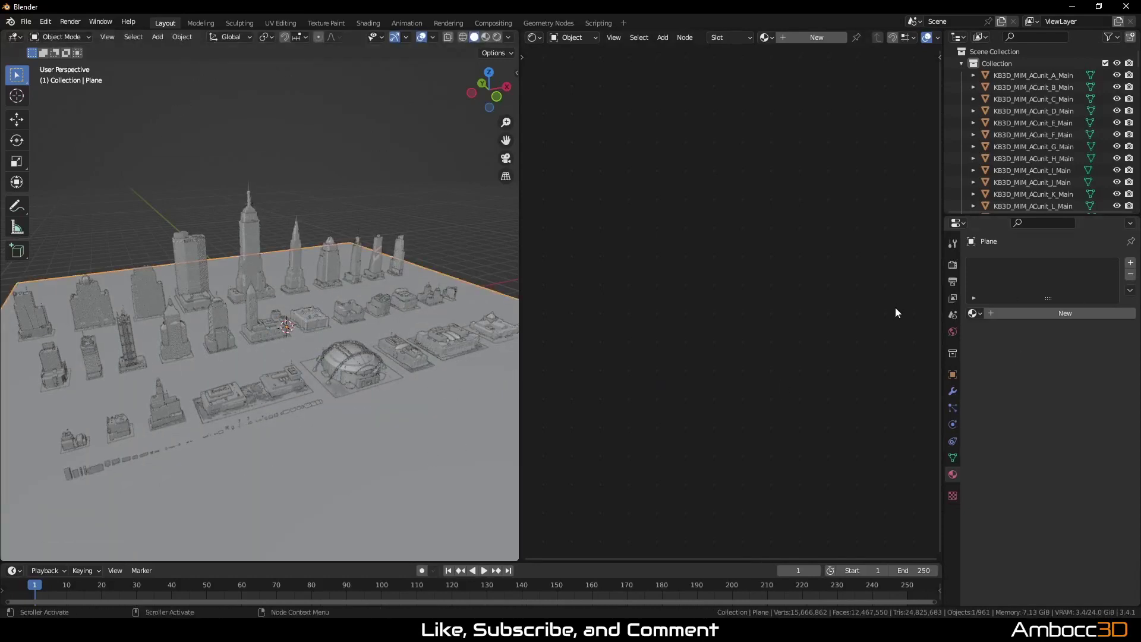
Create a new material on the ground plane and name it GND
left_click(976, 313)
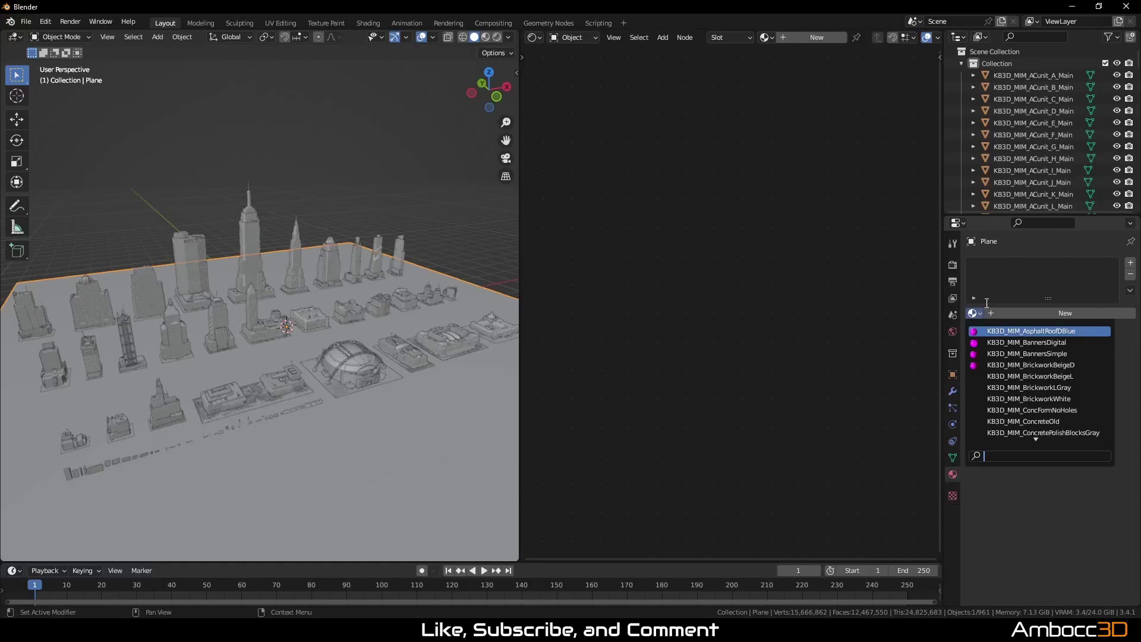
left_click(1024, 529)
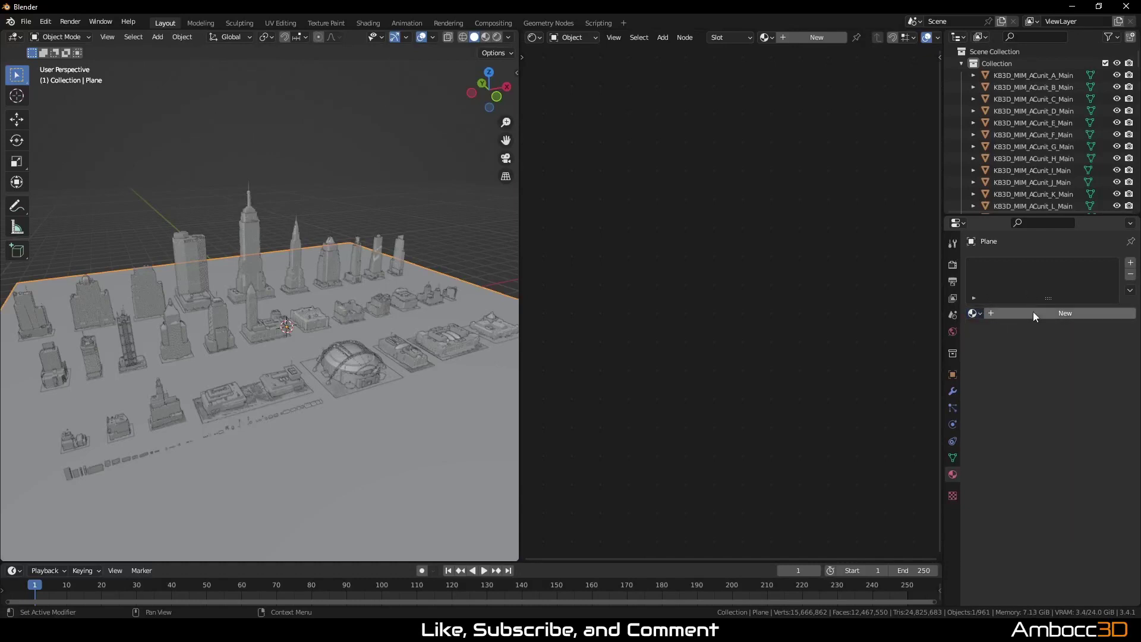
left_click(1027, 312)
double_click(1010, 314)
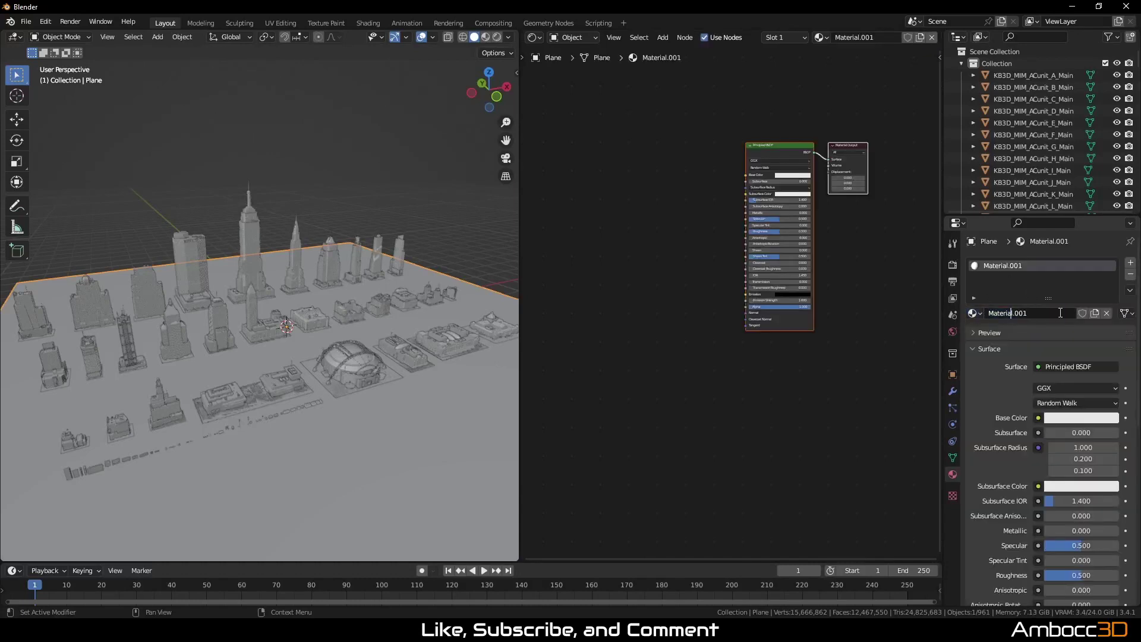
type("GND")
key("Return")
Set the GND material's Principled BSDF base color to black and its roughness to 0
left_click(721, 357)
middle_click_drag(683, 203, 668, 276)
scroll(727, 308, "up", 7)
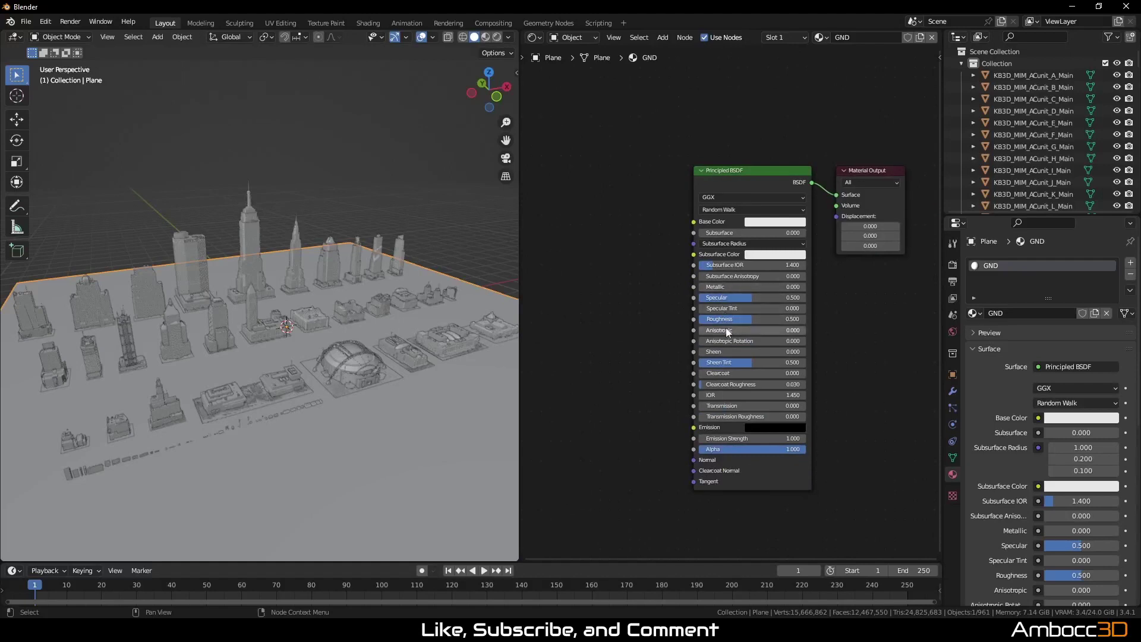
mouse_move(730, 289)
left_mouse_down()
mouse_move(837, 290)
mouse_move(729, 297)
left_mouse_up()
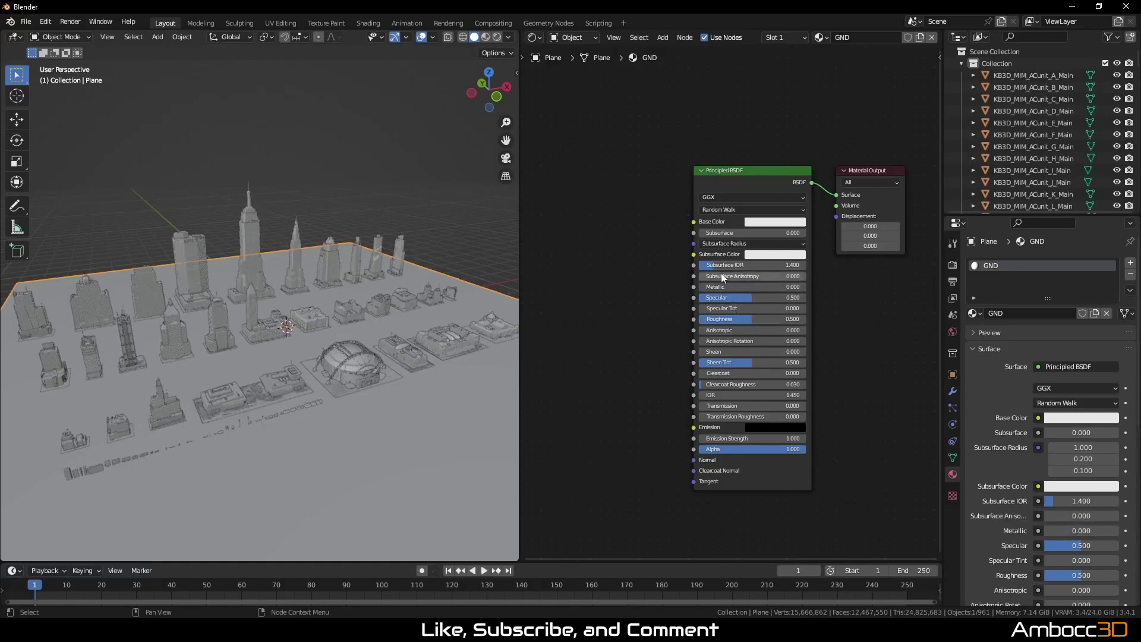
left_click(770, 225)
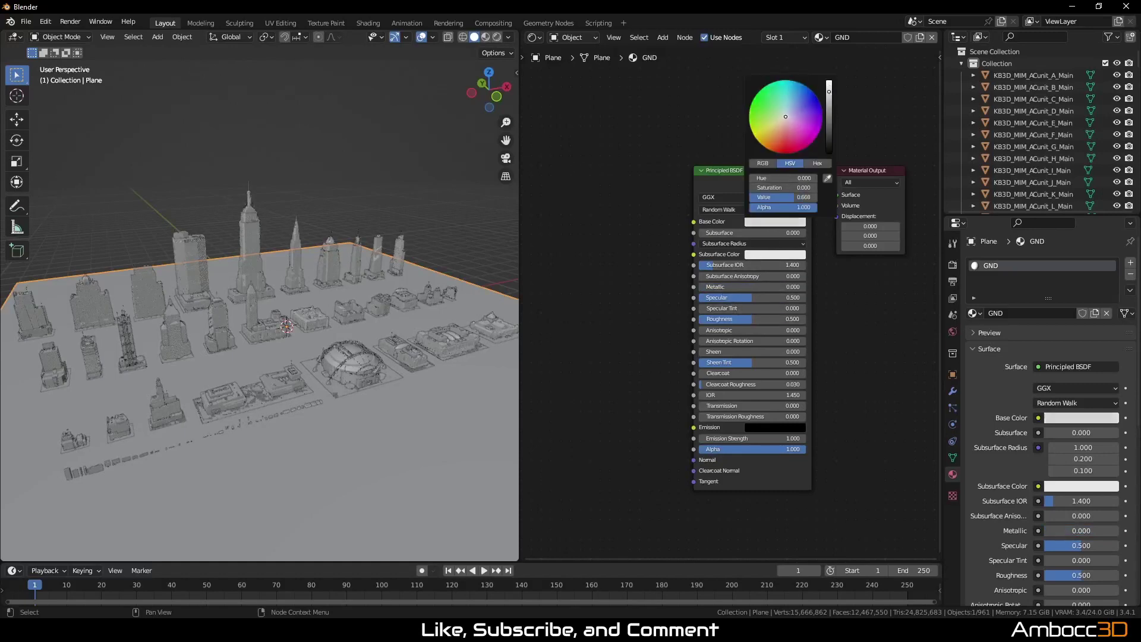
left_click_drag(829, 88, 829, 144)
left_click_drag(829, 144, 829, 153)
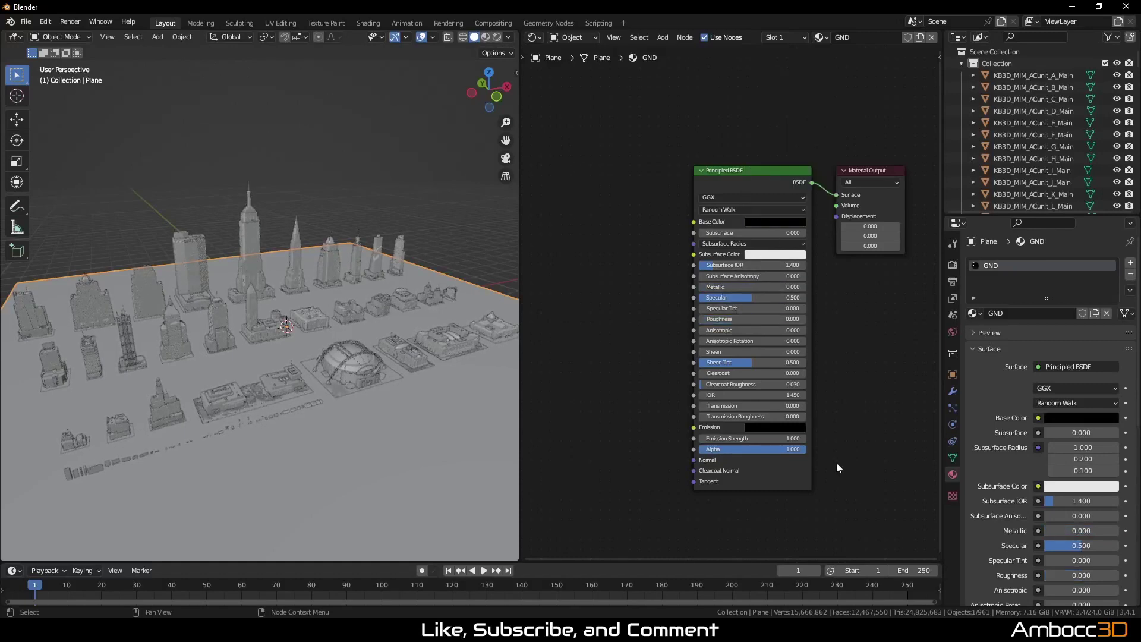
Look through the scene's material list for materials without textures and assign KB3D_MIM_GlassBlack to the ground plane
left_click(980, 313)
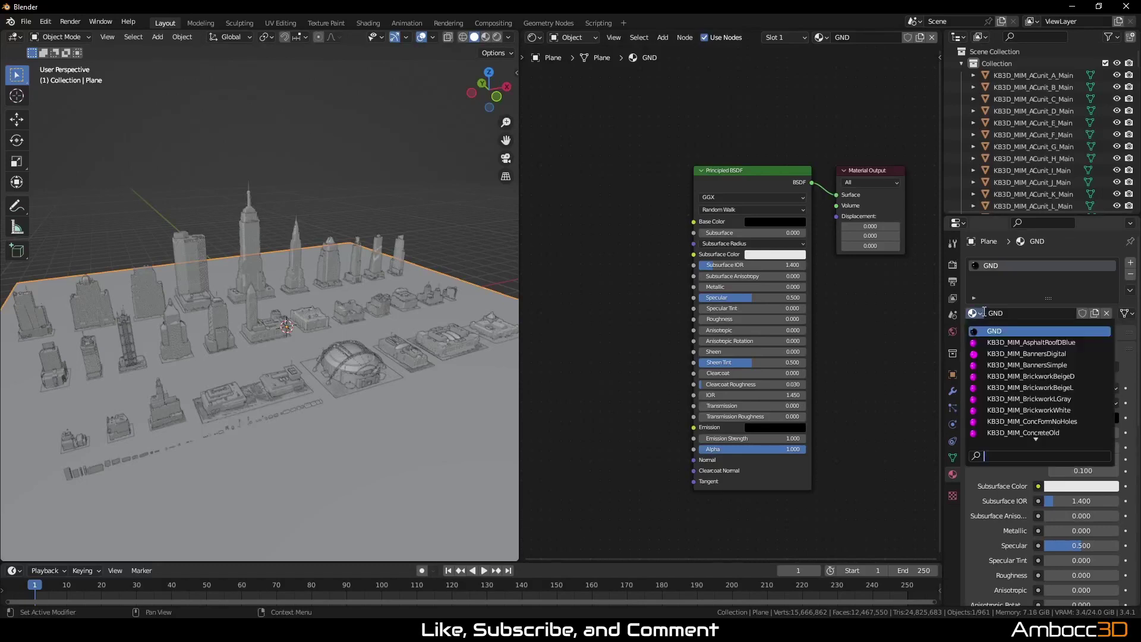
scroll(998, 394, "down", 15)
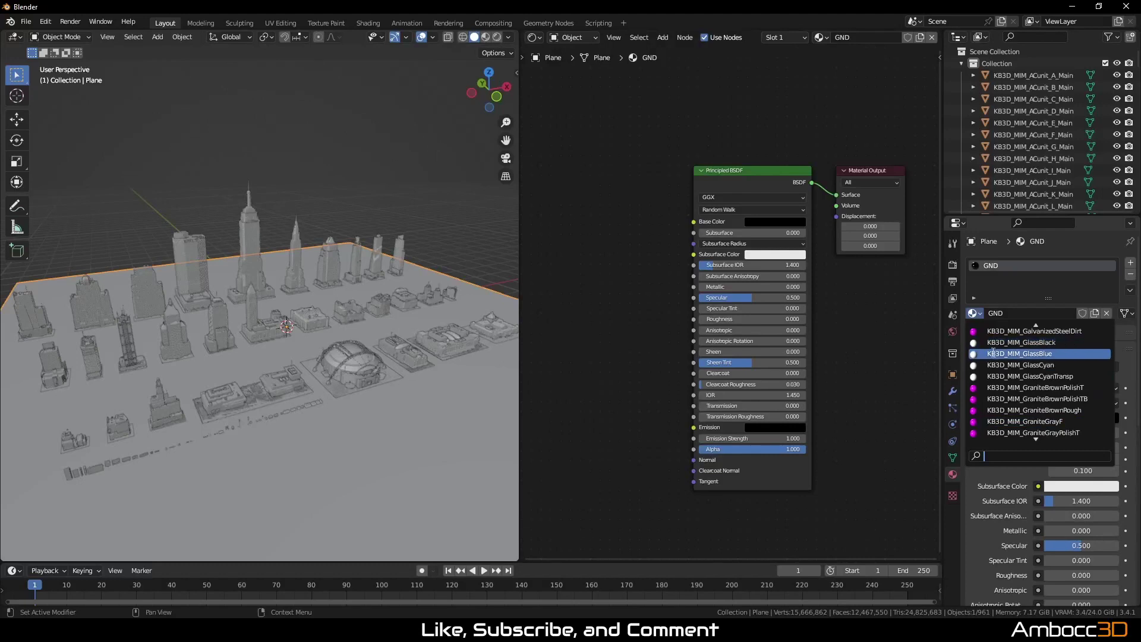
scroll(1012, 438, "down", 12)
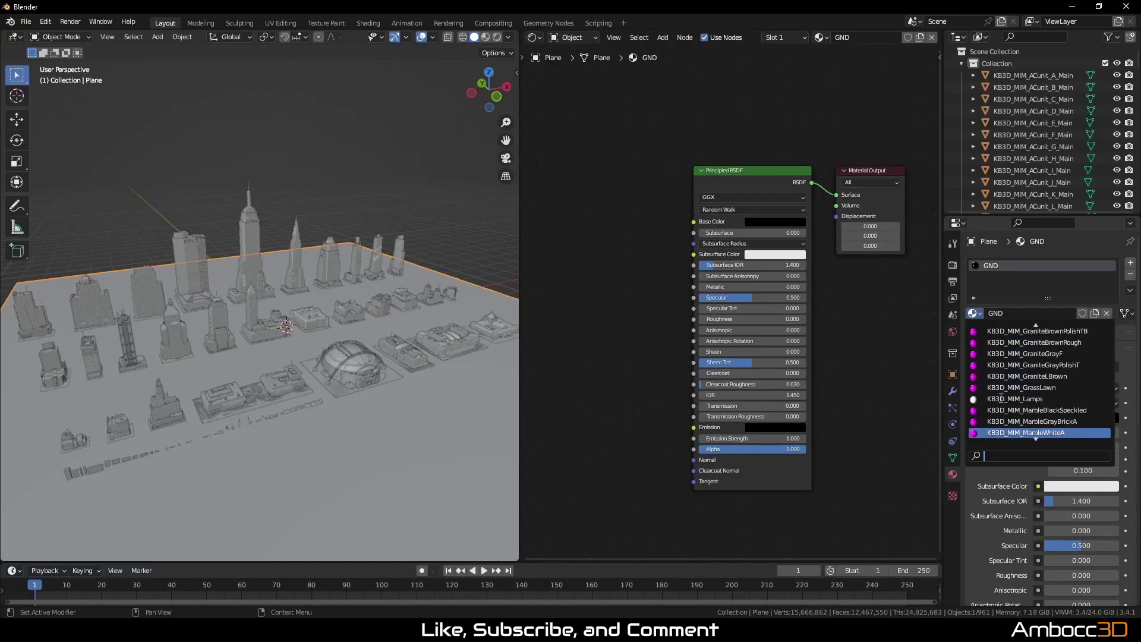
scroll(1012, 438, "down", 15)
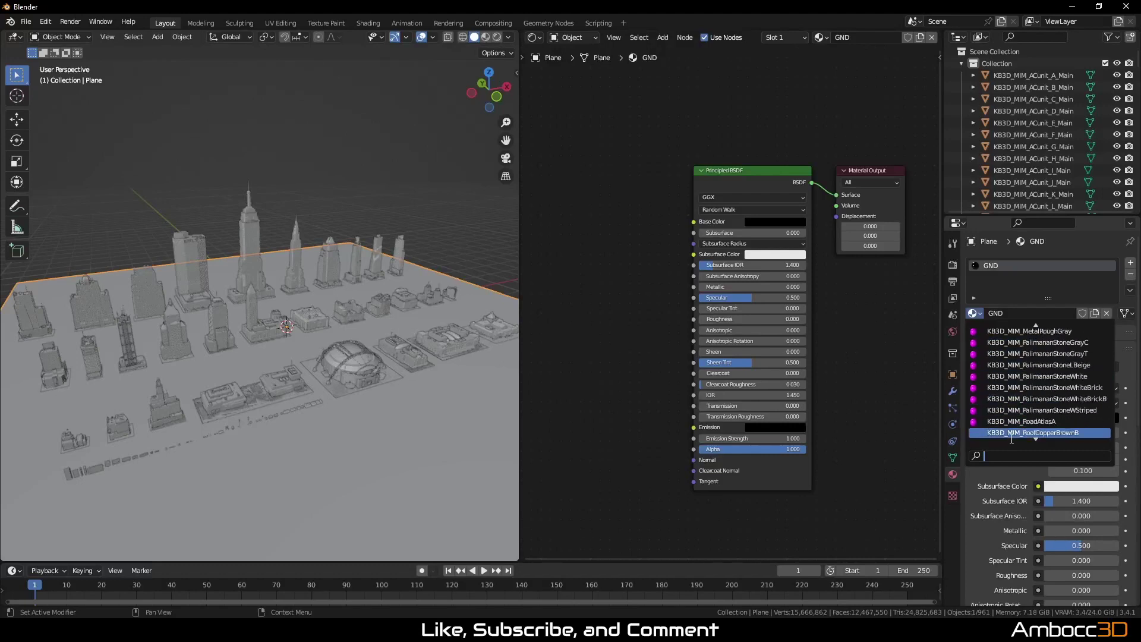
scroll(1013, 438, "up", 18)
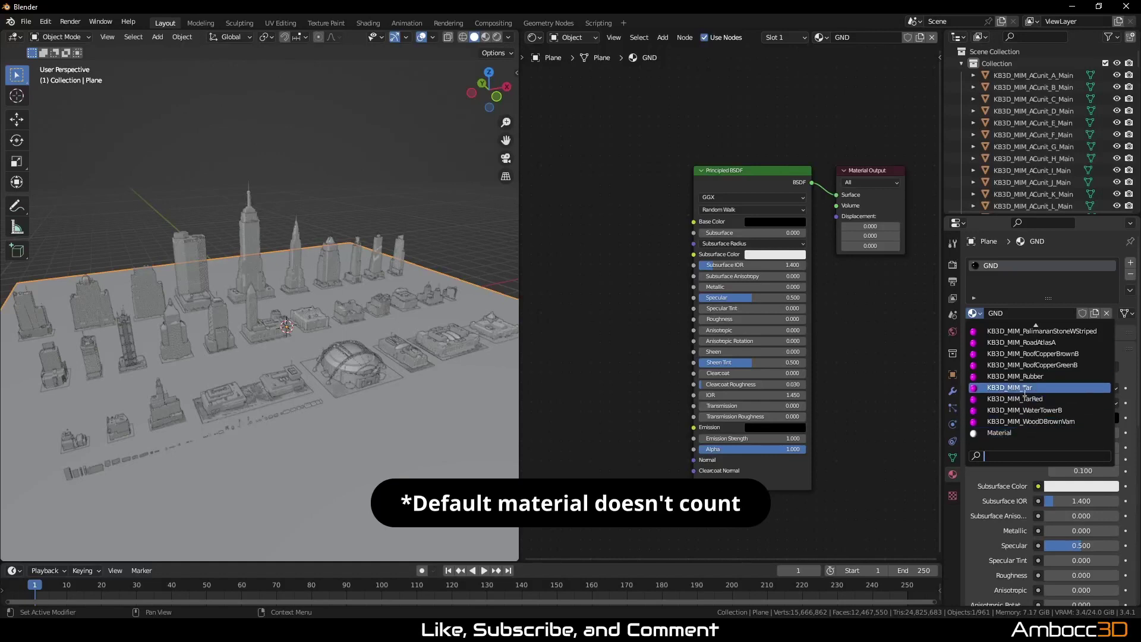
scroll(1026, 383, "up", 15)
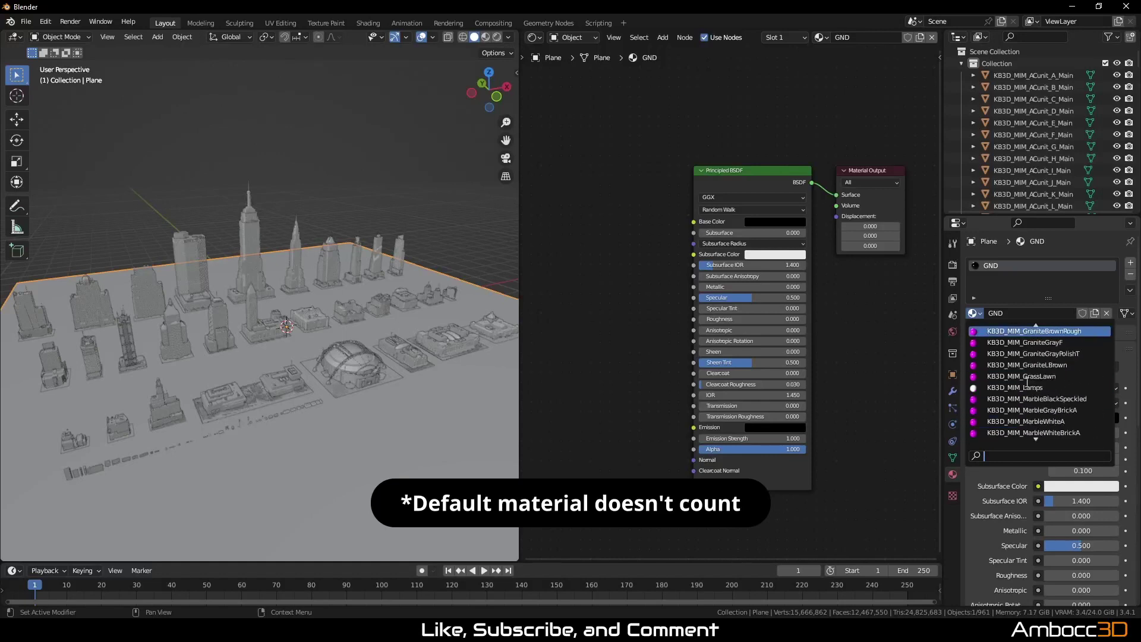
scroll(1012, 383, "up", 4)
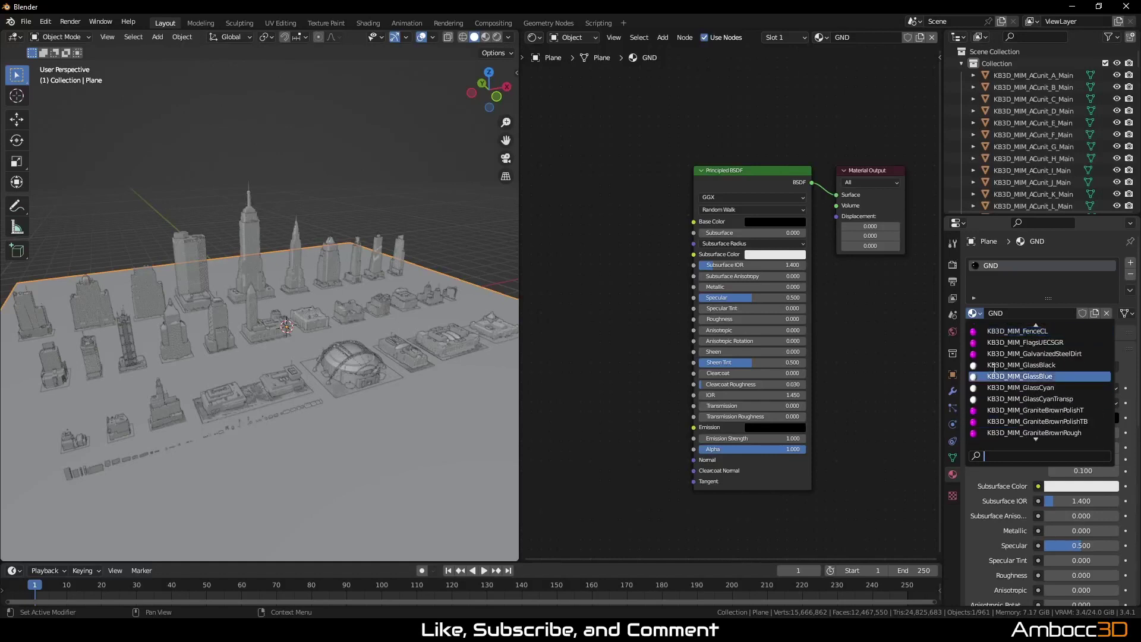
left_click(999, 375)
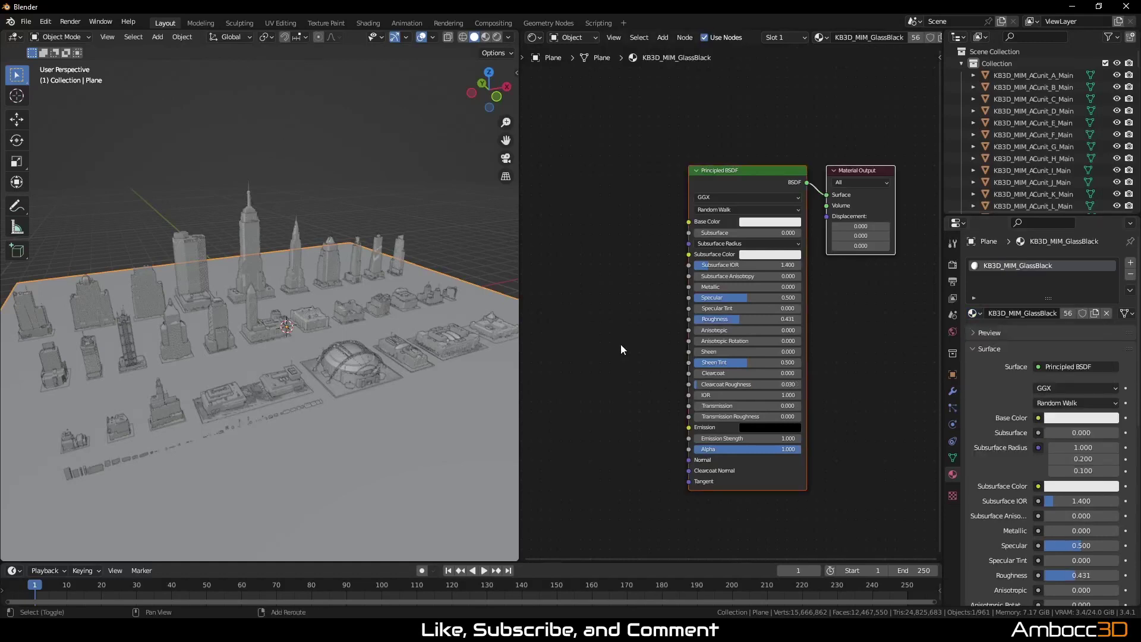
Add an Image Texture node to the KB3D_MIM_GlassBlack material, placed to the upper left of the Principled BSDF node
middle_click_drag(619, 339, 678, 308)
scroll(677, 335, "down", 3)
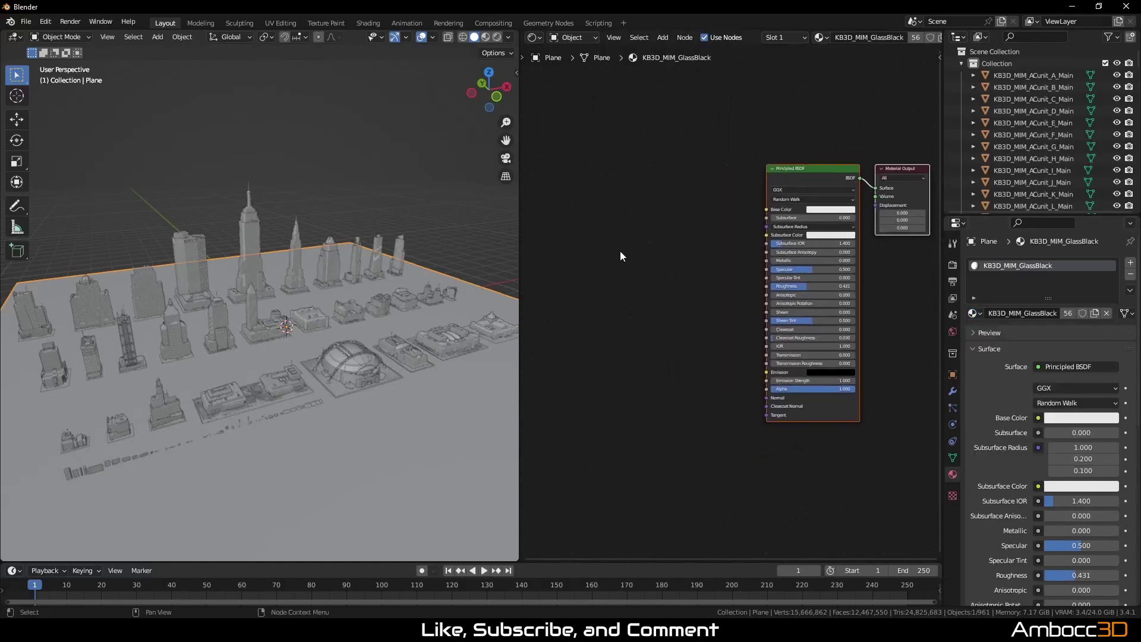
left_click(618, 249)
key("shift+a")
mouse_move(605, 243)
type("s")
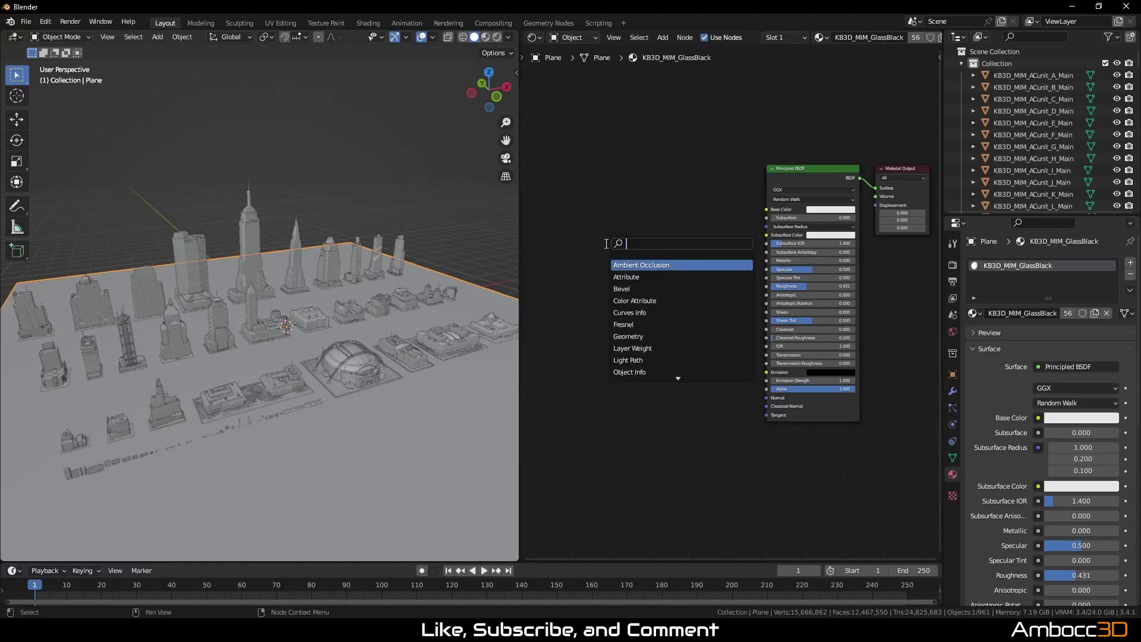
type("image")
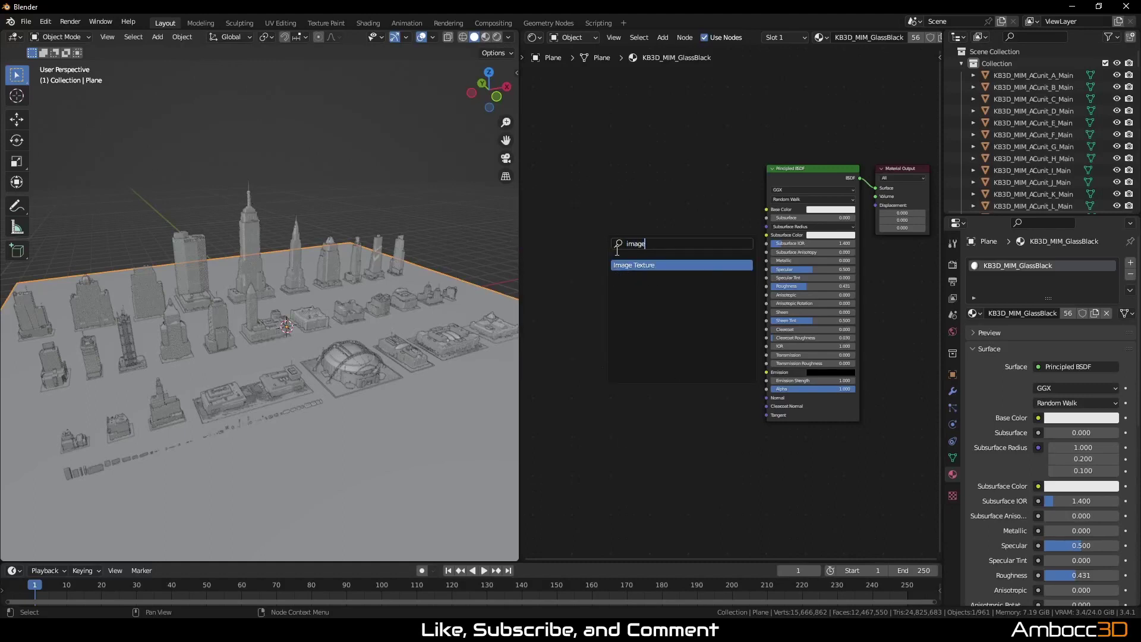
left_click(627, 264)
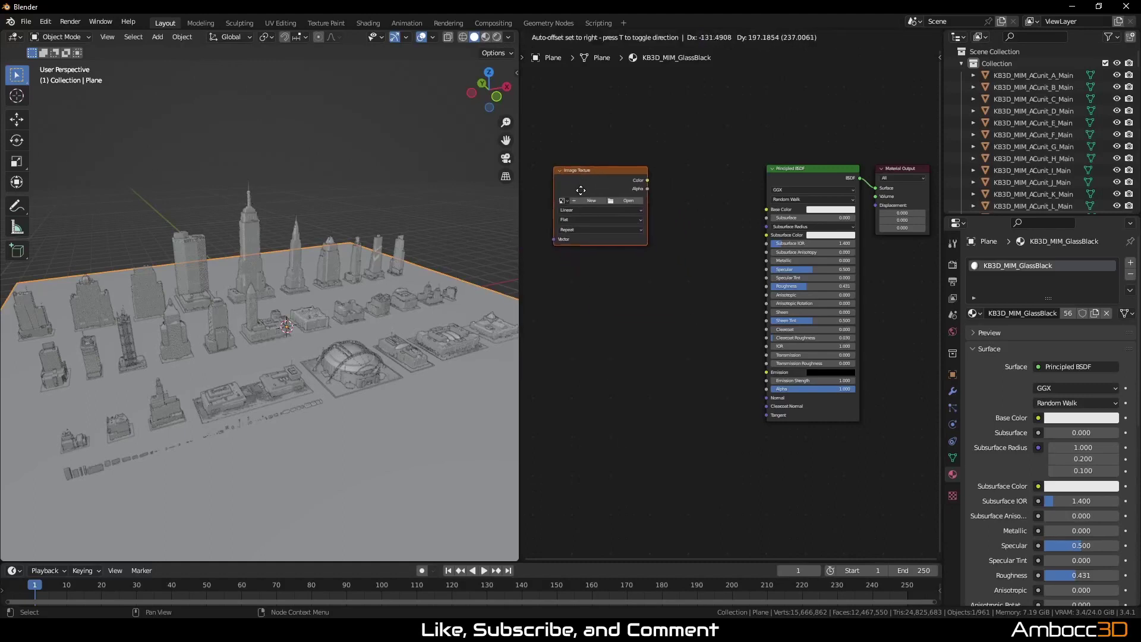
left_click(597, 178)
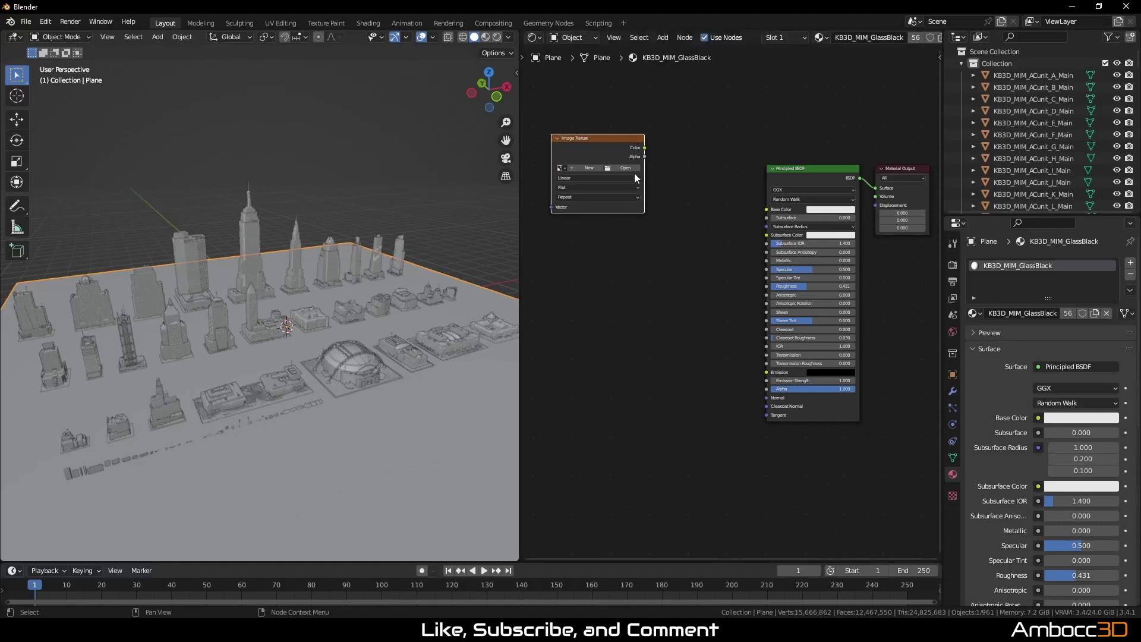
Browse for the Image Texture node's file in the KB3DTextures folder inside the Manhattan kit's FBX-OBJ folder
left_click(627, 199)
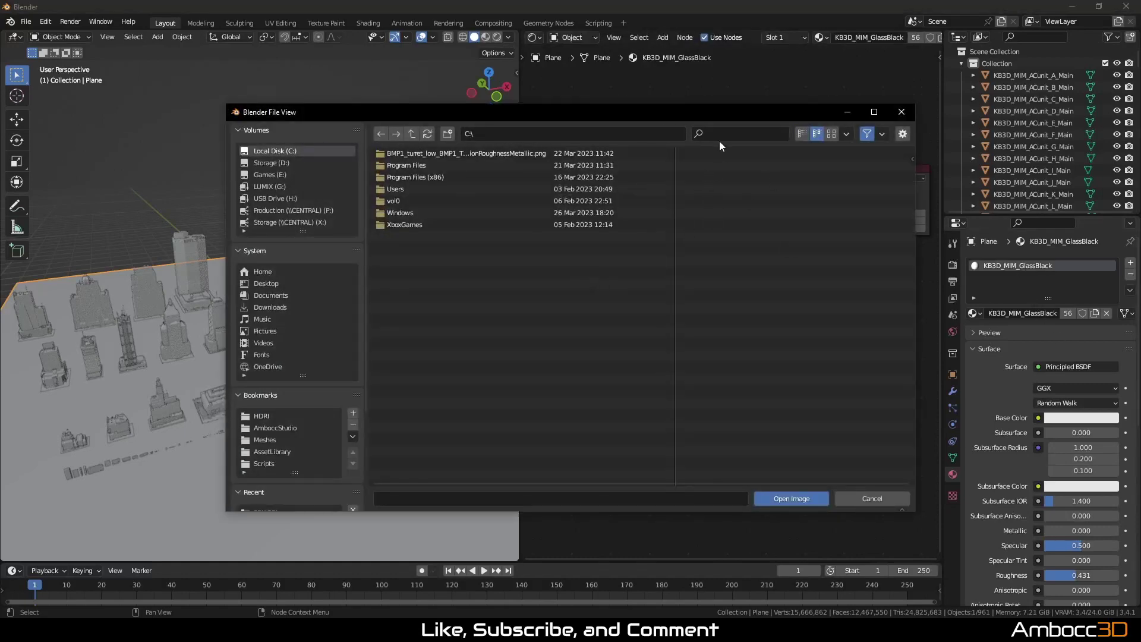
type("ga")
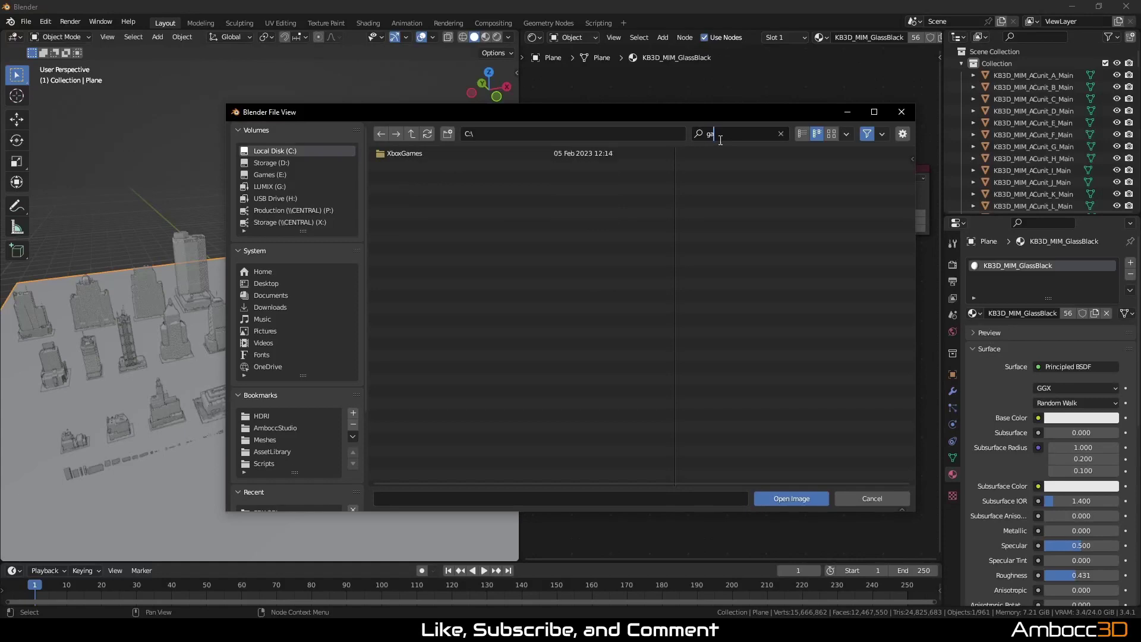
key("Escape")
scroll(277, 438, "down", 5)
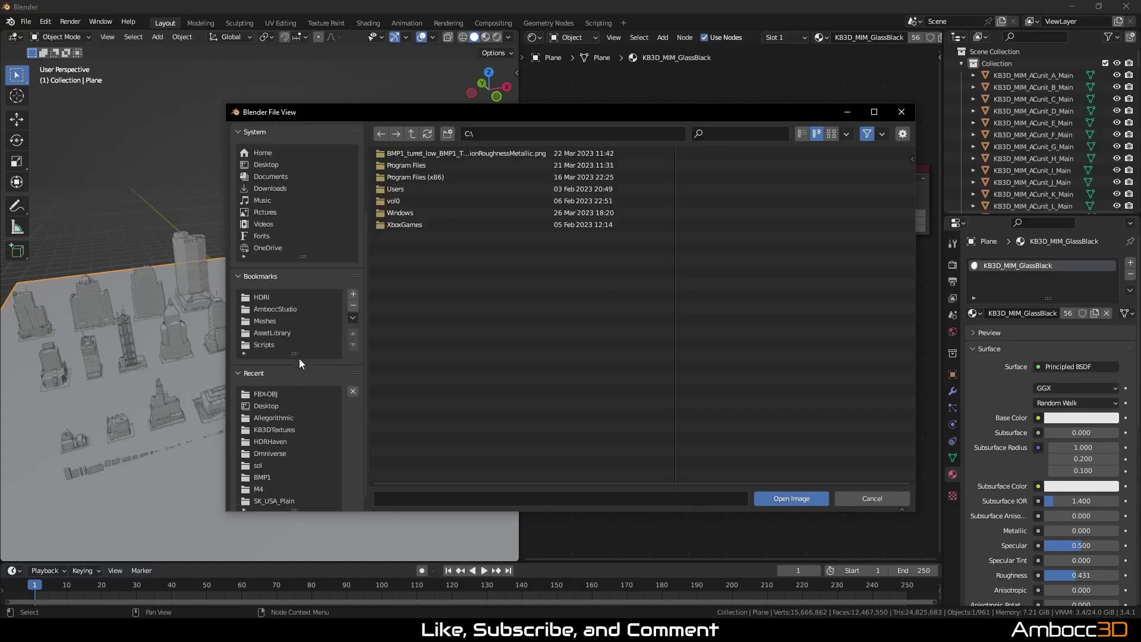
left_click(269, 384)
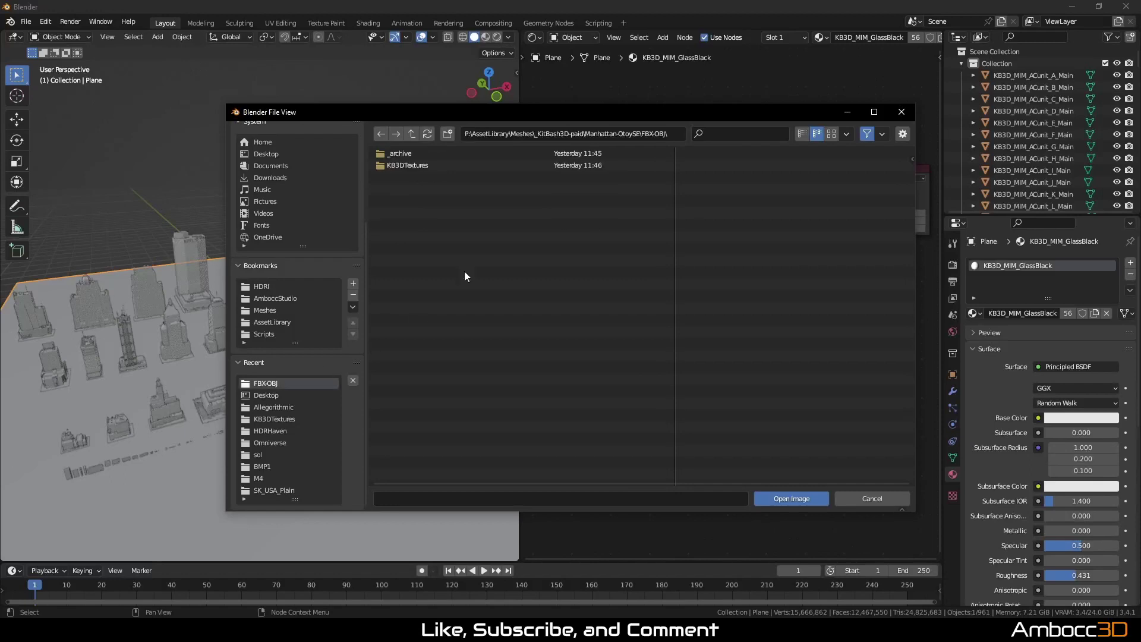
double_click(395, 163)
Load KB3D_MIM_GlassBlack_basecolor.png into the Image Texture node and connect its Color to the Principled BSDF's Base Color
left_click(707, 133)
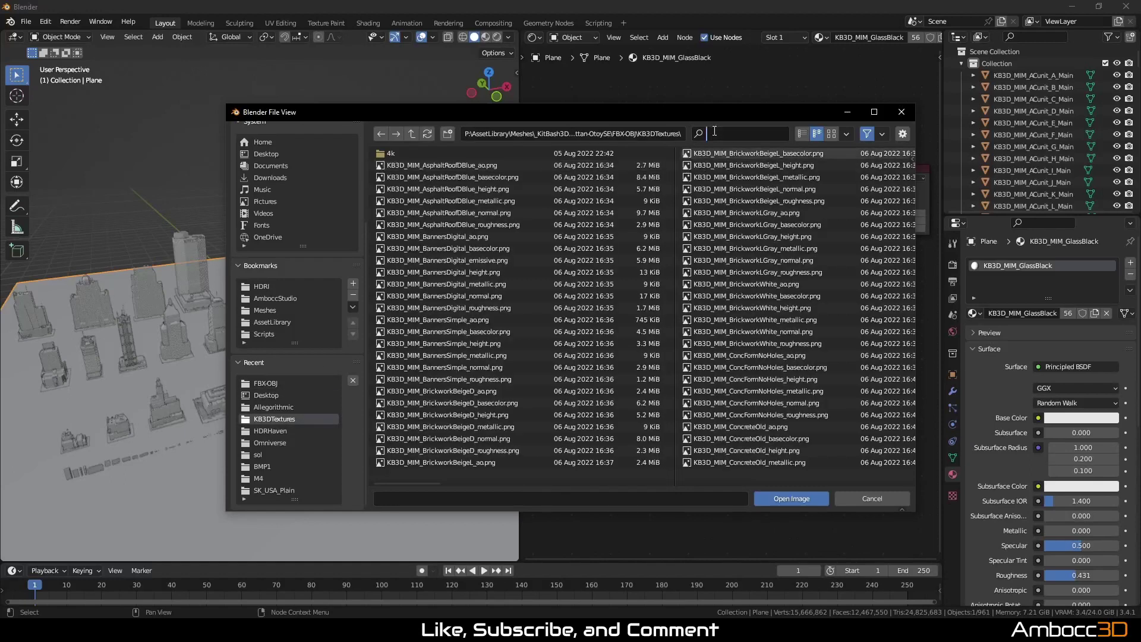
type("glassblack")
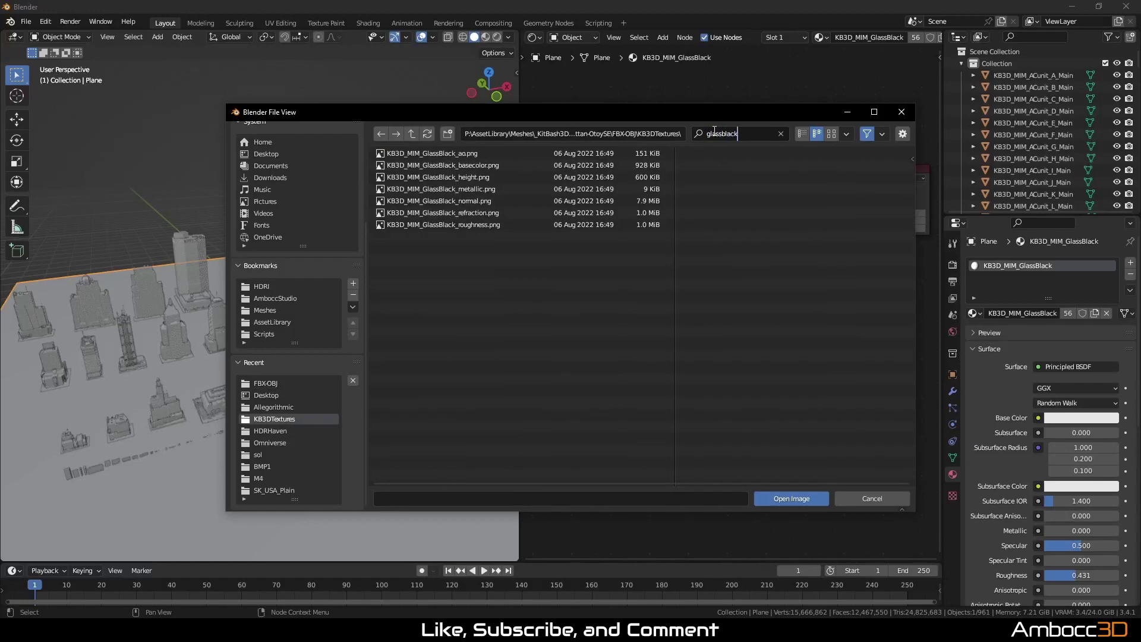
key("ctrl+a")
left_click(560, 302)
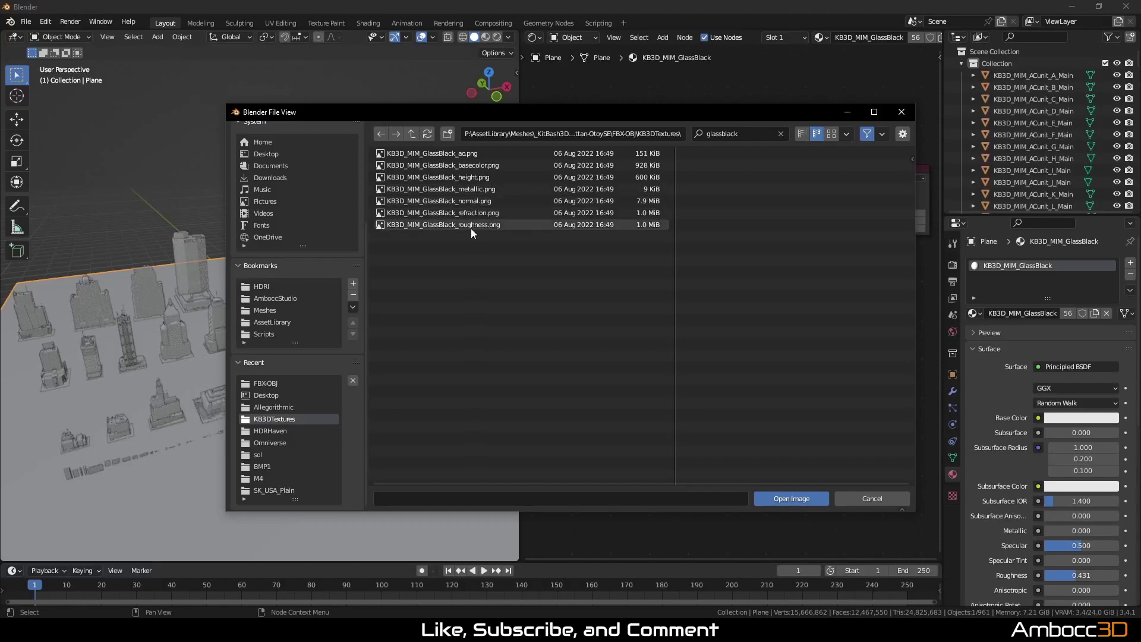
double_click(469, 167)
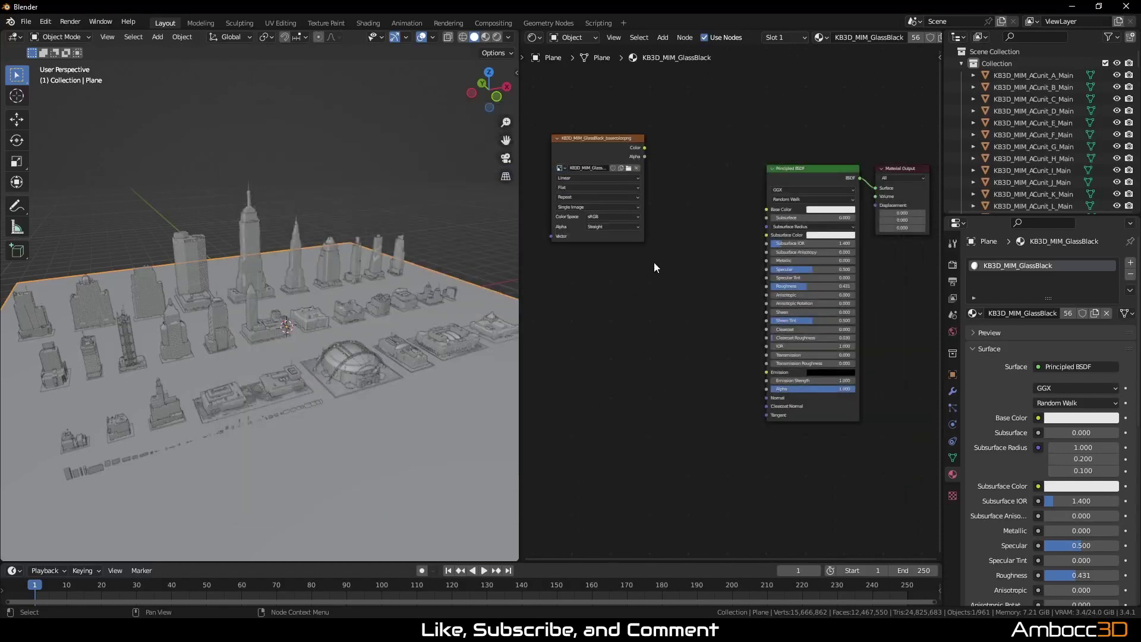
left_click_drag(646, 148, 762, 226)
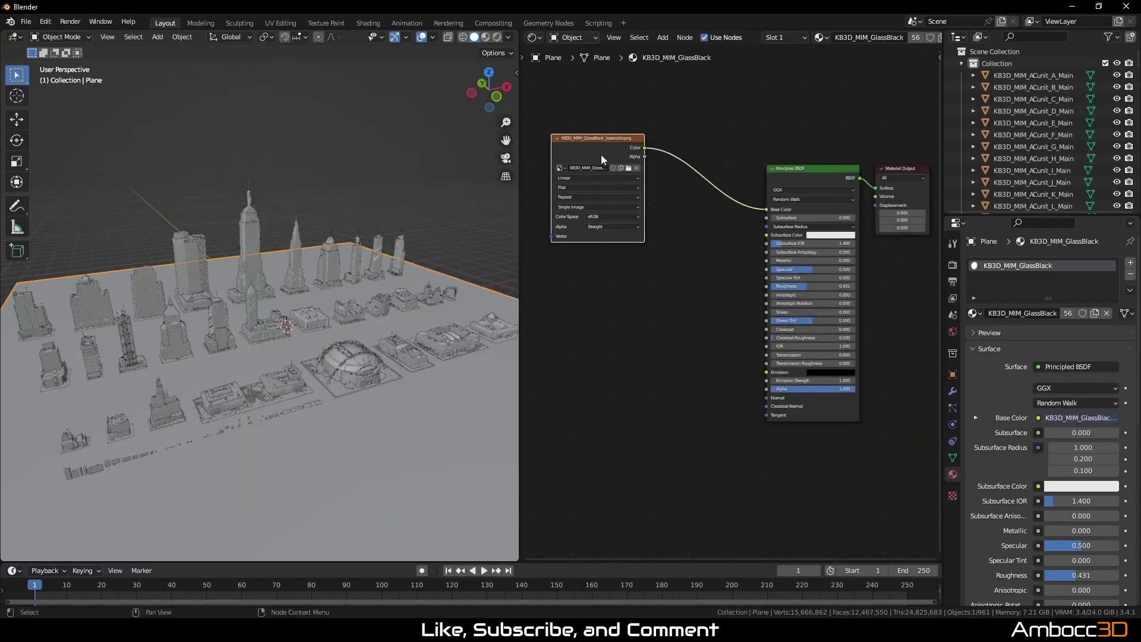
Duplicate the texture node below the first, connect it to Metallic and load KB3D_MIM_GlassBlack_metallic.png
key("shift+d")
left_click(597, 259)
left_click_drag(644, 269, 767, 261)
left_click(629, 290)
type("glassblack")
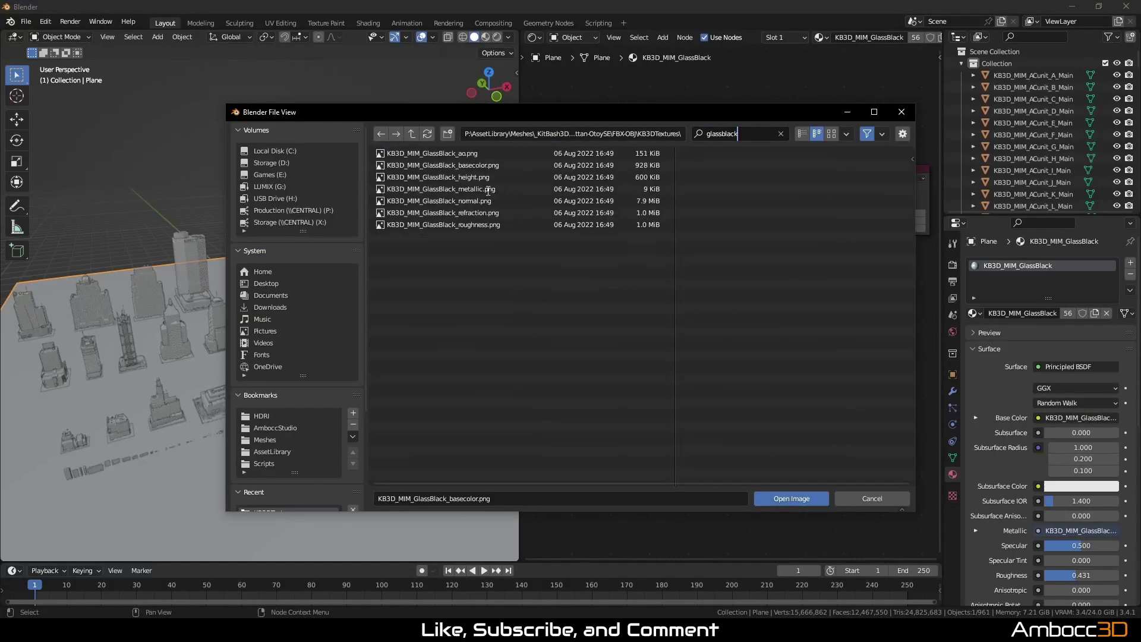
double_click(489, 191)
Duplicate the metallic texture node below, connect it to Roughness and load KB3D_MIM_GlassBlack_roughness.png
key("shift+d")
left_click(582, 403)
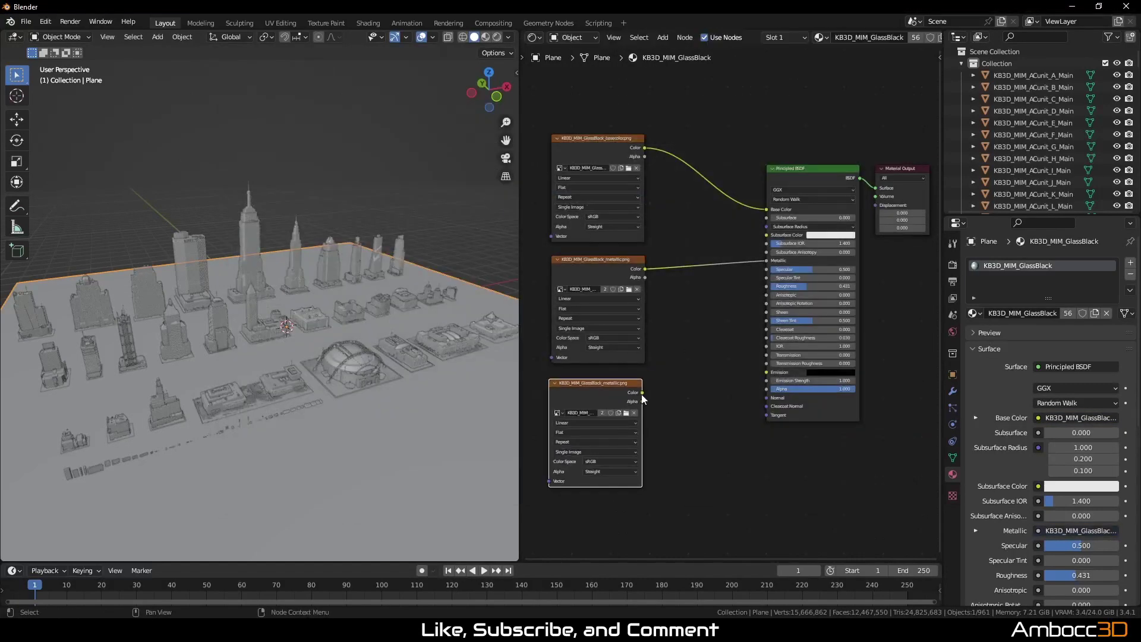
left_click_drag(642, 392, 766, 286)
left_click(626, 412)
double_click(480, 227)
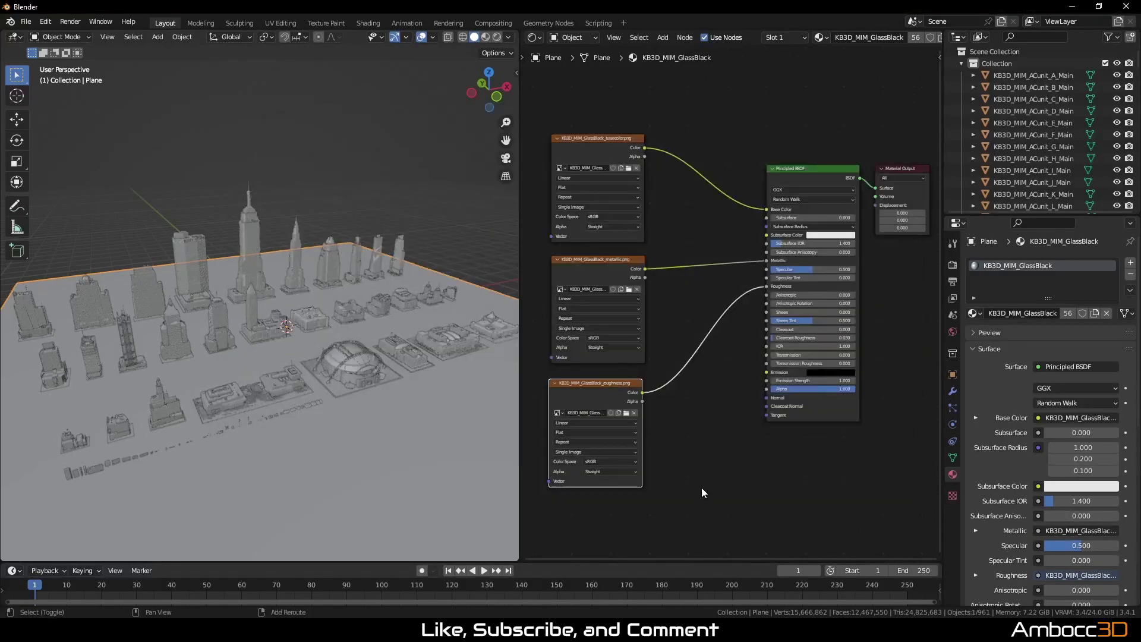
Duplicate the roughness texture node and link the copy through a new Normal Map node to the Principled BSDF's Normal input
middle_click_drag(703, 490, 713, 364)
key("shift+d")
left_click(607, 385)
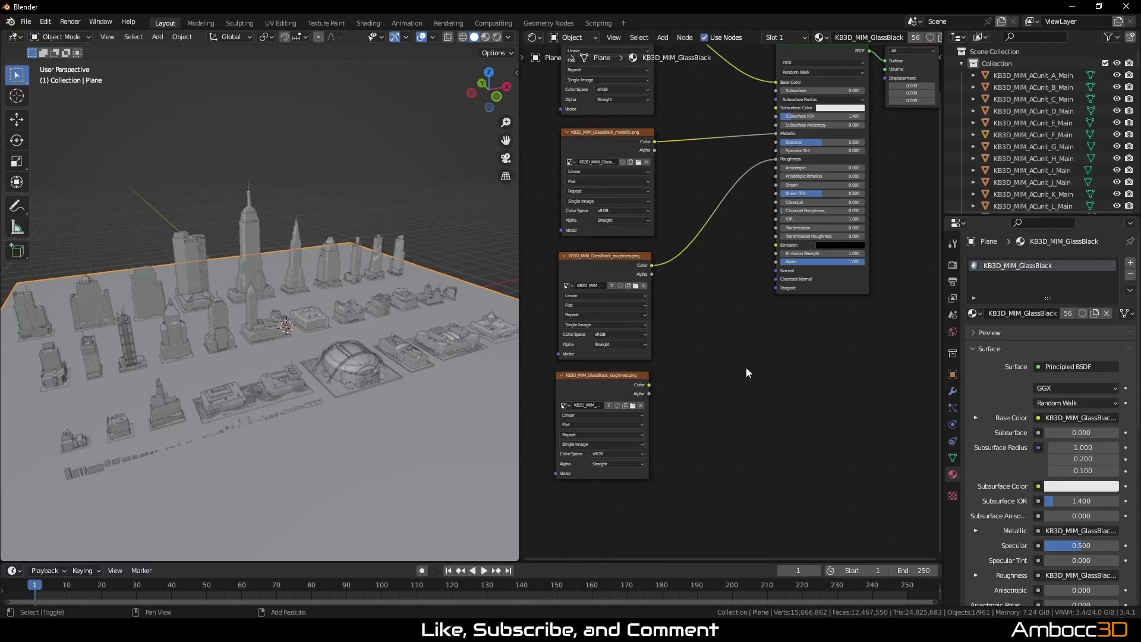
key("shift+a")
mouse_move(721, 436)
mouse_move(688, 427)
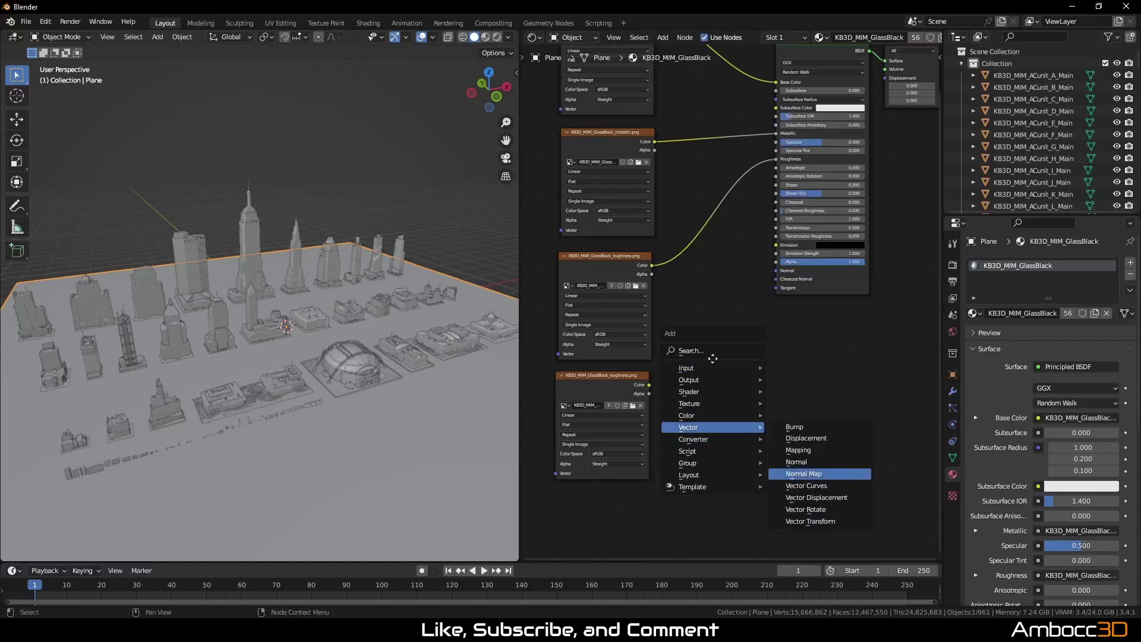
left_click(803, 474)
left_click(667, 384)
left_click_drag(649, 384, 685, 384)
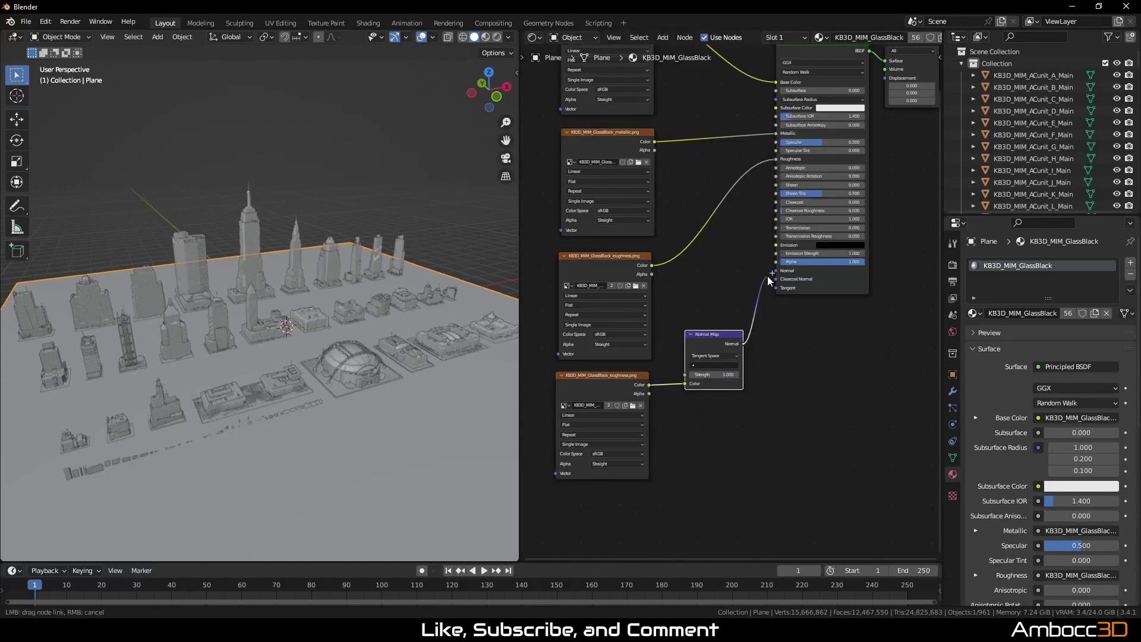
left_click_drag(743, 343, 775, 270)
Load KB3D_MIM_GlassBlack_normal.png into the texture node feeding the Normal Map
left_click(634, 406)
left_click(723, 134)
type("glassblack")
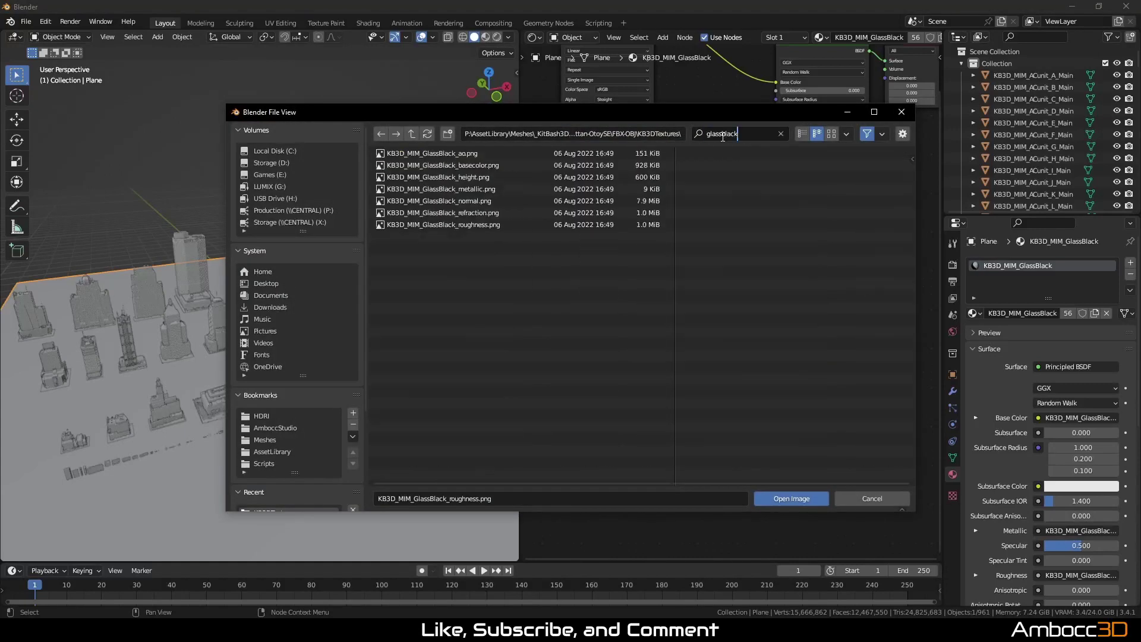
double_click(483, 201)
key("Home")
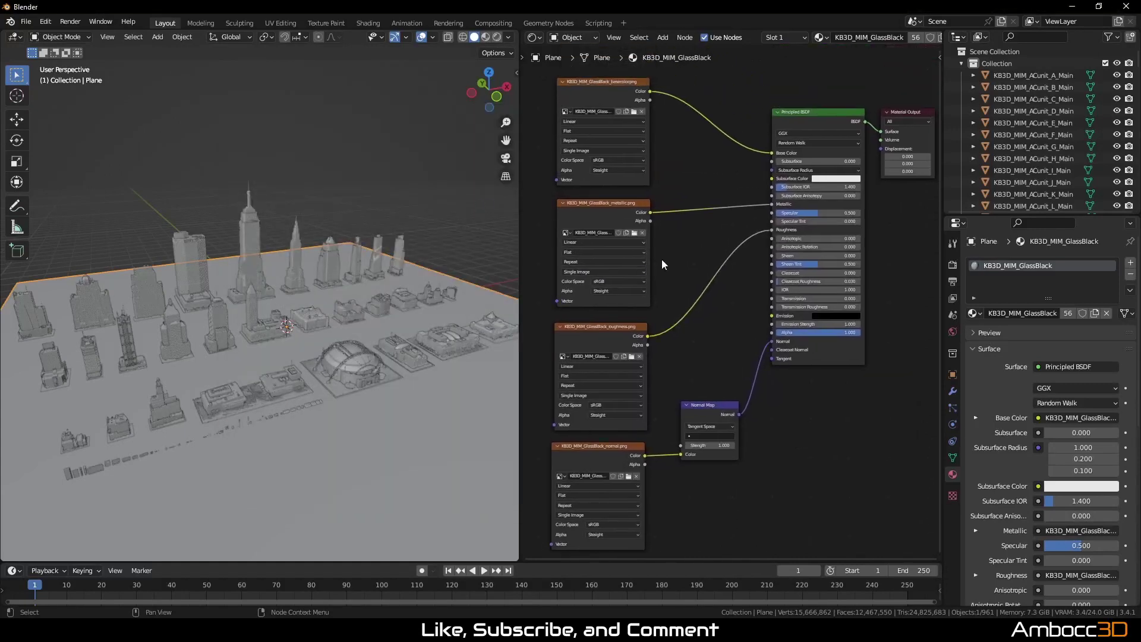
Set the color space of the GlassBlack metallic, roughness and normal textures to Non-Color
left_click(601, 282)
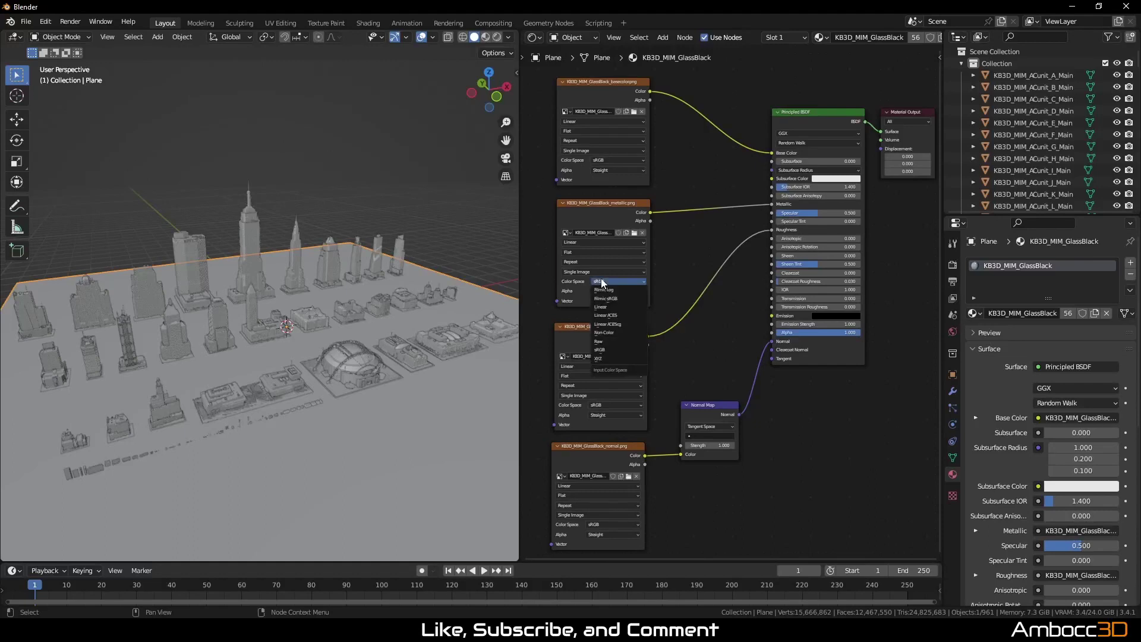
left_click(604, 332)
left_click(603, 405)
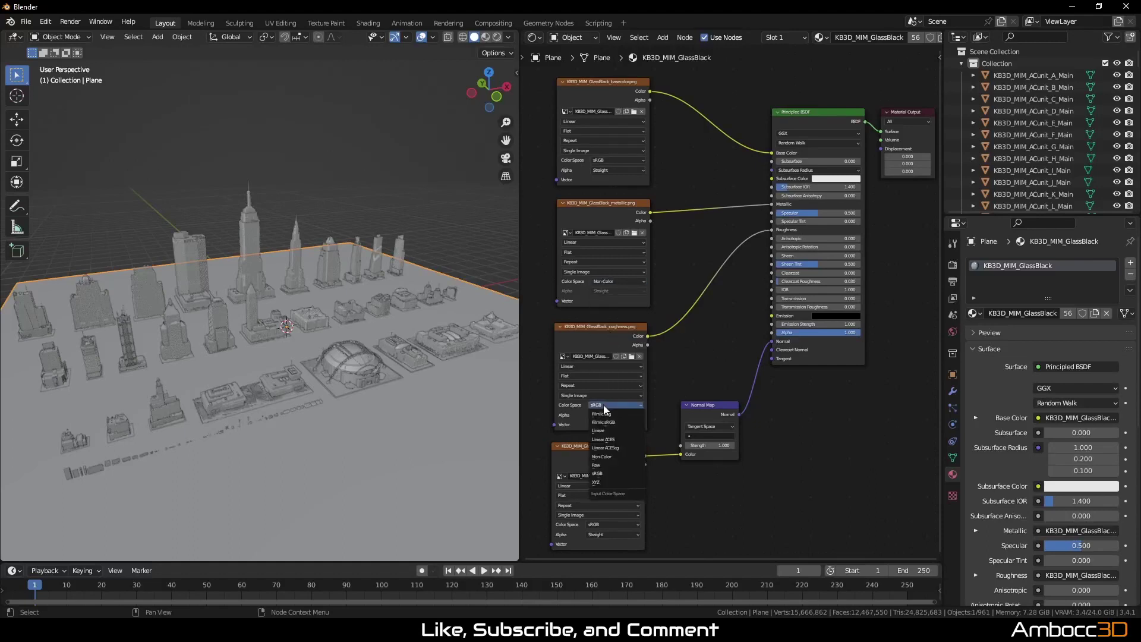
left_click(602, 457)
left_click(597, 524)
left_click(600, 473)
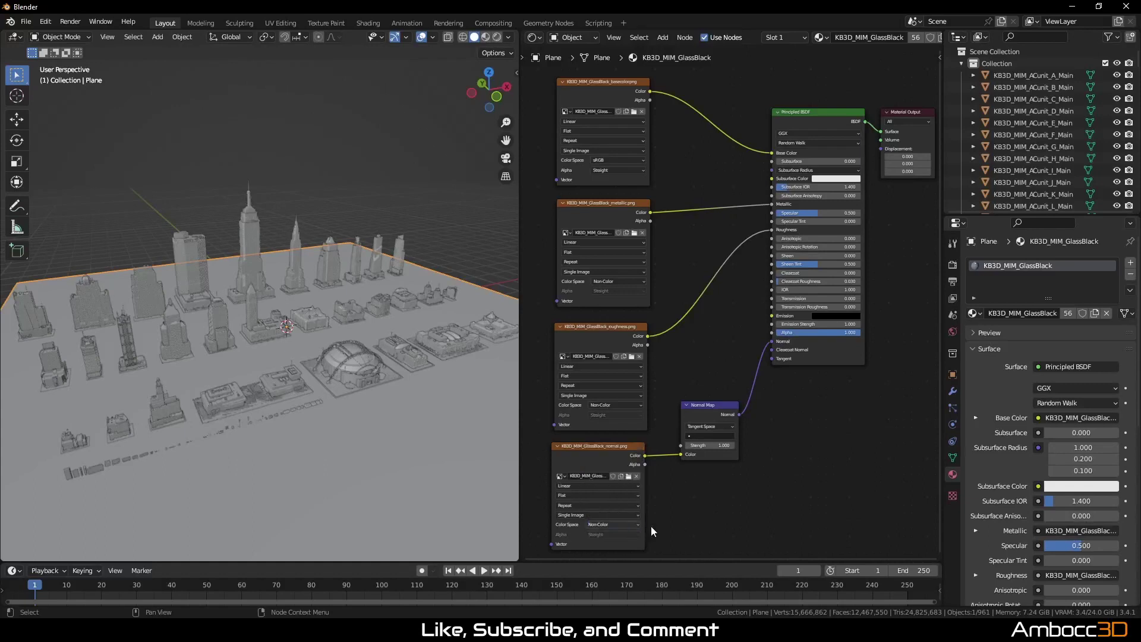
Copy all GlassBlack nodes except the Material Output and assign KB3D_MIM_GlassBlue to the ground plane
scroll(787, 440, "down", 1)
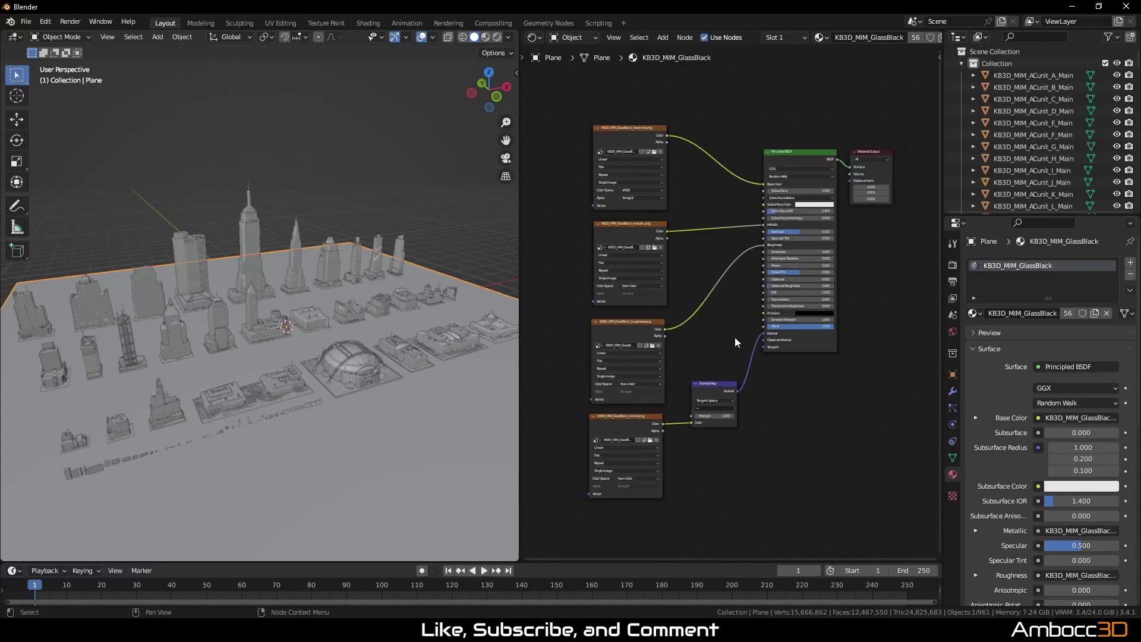
left_click_drag(551, 105, 796, 512)
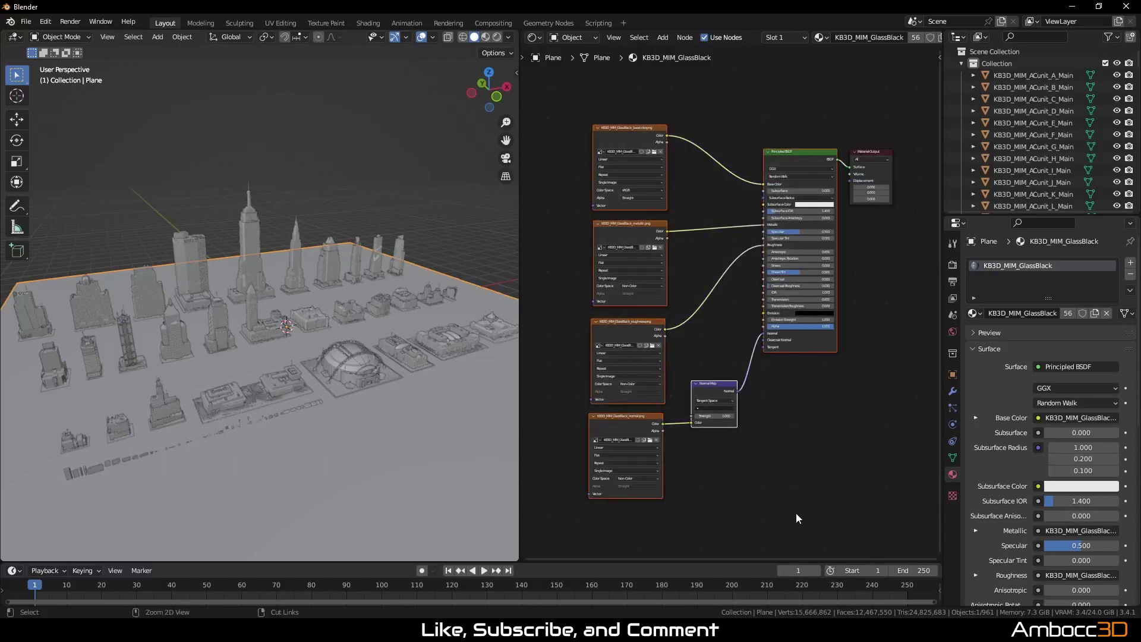
left_click(931, 352)
left_click(976, 314)
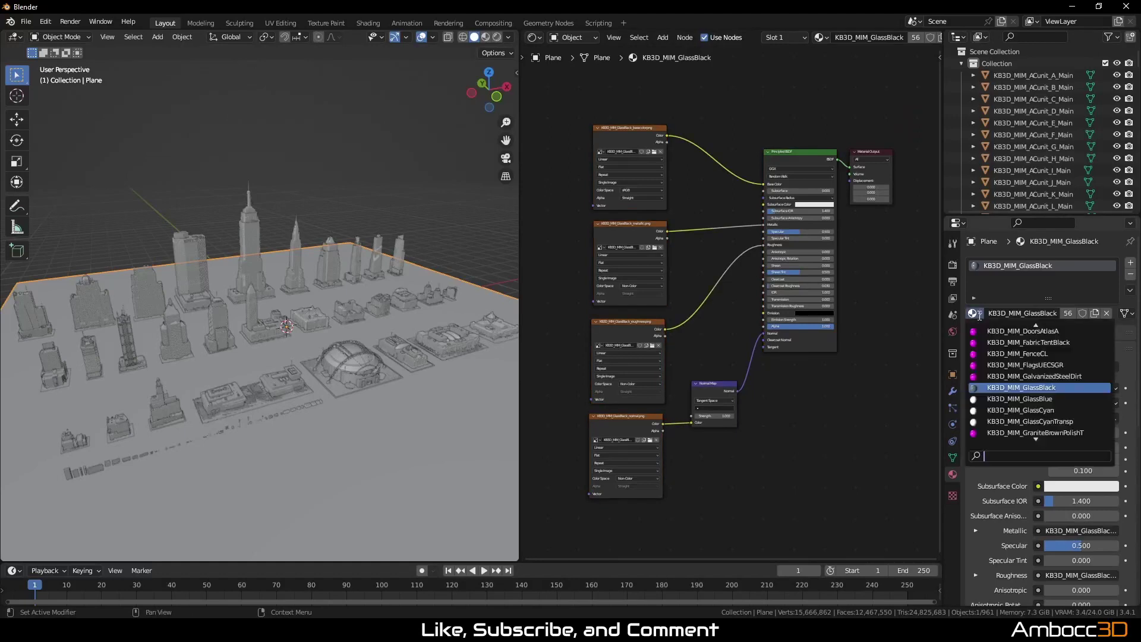
left_click(989, 398)
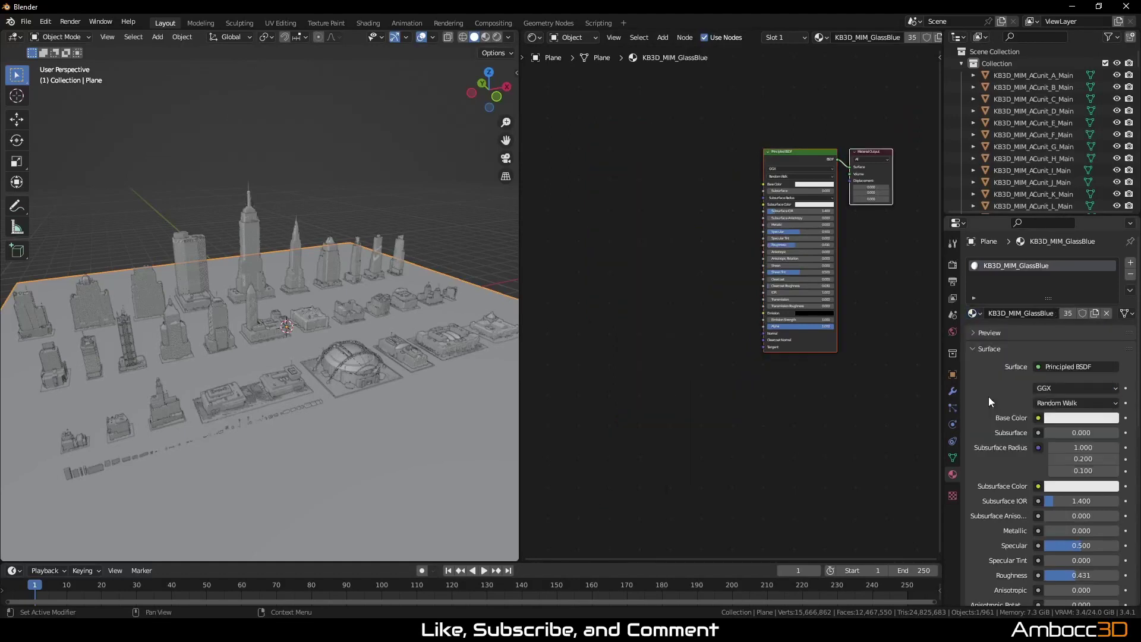
Replace GlassBlue's Principled BSDF with the copied GlassBlack nodes and connect the BSDF to the Material Output's Surface
left_click(787, 161)
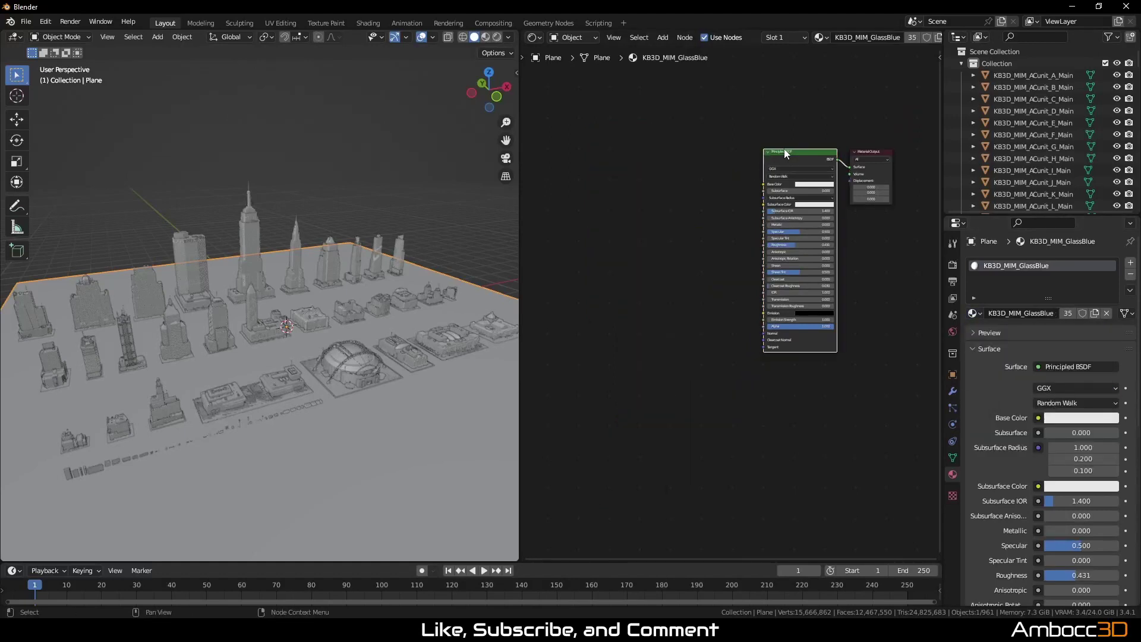
key("x")
key("ctrl+z")
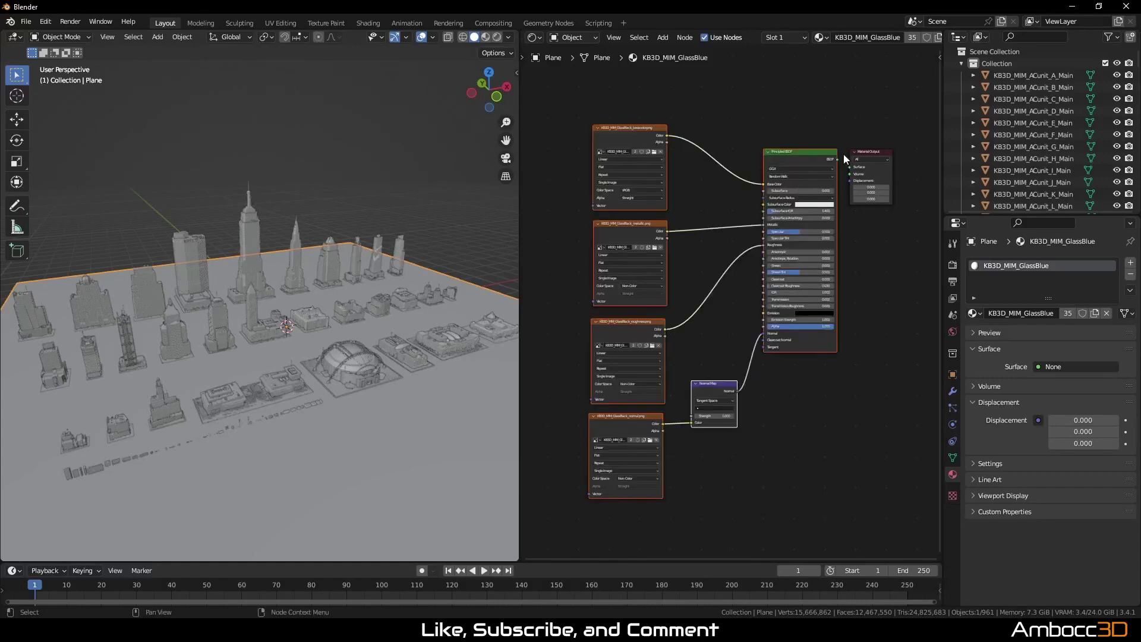
left_click_drag(836, 159, 851, 167)
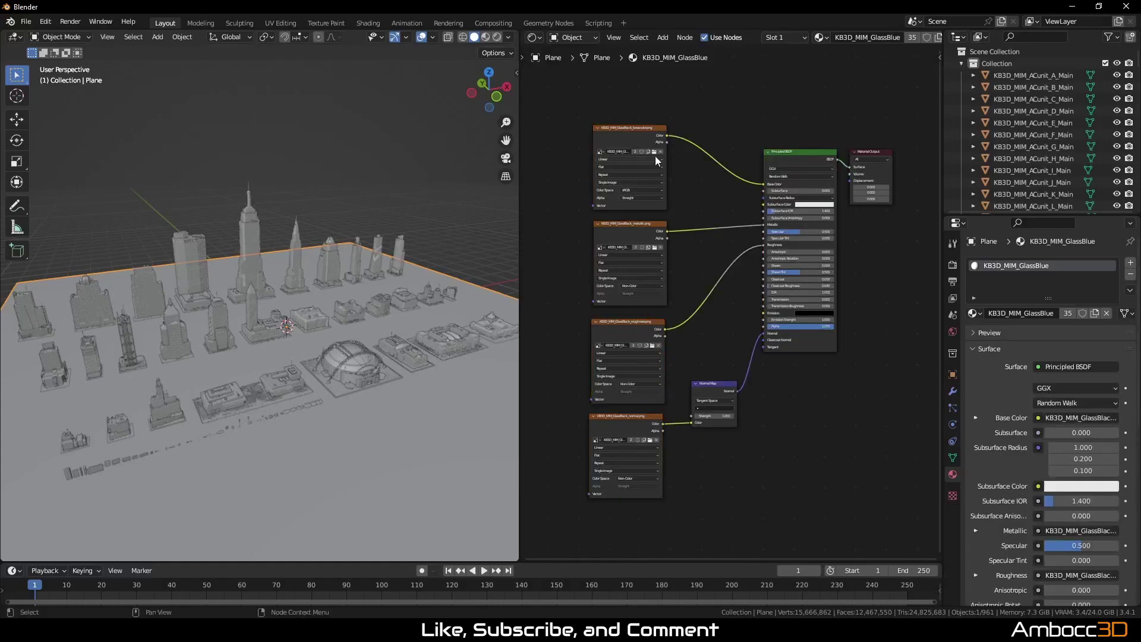
Replace the base color texture in GlassBlue with KB3D_MIM_GlassBlue_basecolor.png
left_click(655, 153)
left_click(719, 133)
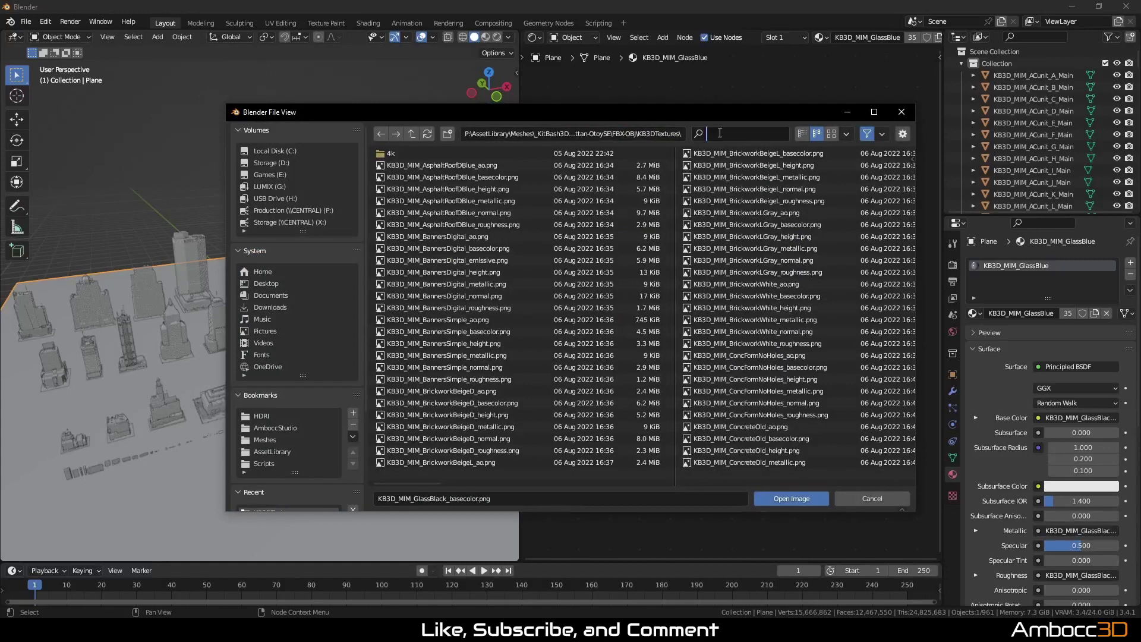
type("glassblue")
left_click_drag(706, 134, 756, 141)
key("Return")
double_click(460, 166)
Replace the metallic, roughness and normal textures in GlassBlue with the matching KB3D_MIM_GlassBlue maps
left_click(654, 248)
double_click(476, 189)
left_click(652, 346)
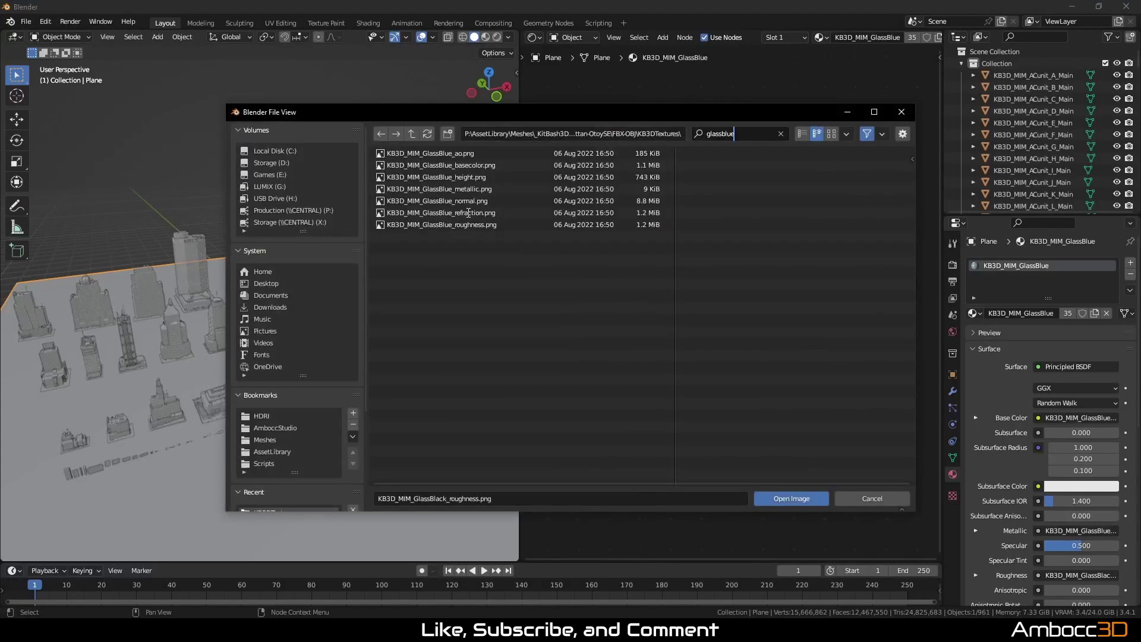
double_click(470, 213)
left_click(650, 440)
double_click(466, 204)
scroll(647, 289, "up", 2)
scroll(621, 255, "down", 3)
Assign KB3D_MIM_GlassCyan to the ground plane, paste the copied glass nodes and connect them to its Material Output
left_click(975, 313)
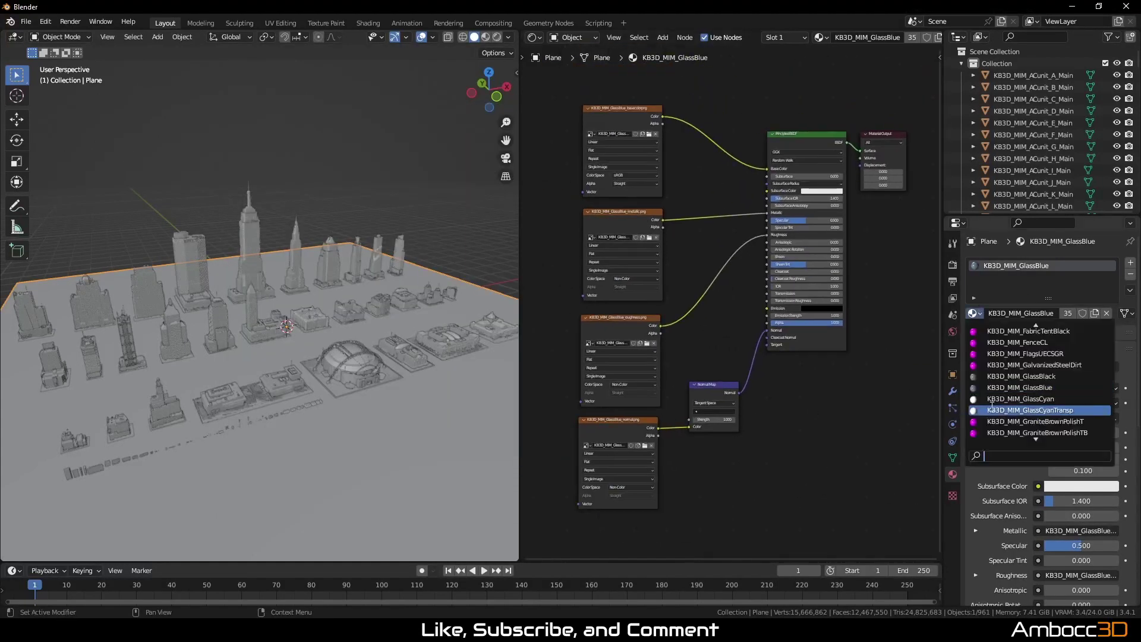
left_click(1034, 399)
key("ctrl+v")
left_click_drag(847, 141, 859, 149)
Replace the pasted base color, metallic, roughness and normal textures with the matching KB3D_MIM_GlassCyan maps
left_click(653, 133)
left_click(728, 136)
type("Glasscyan")
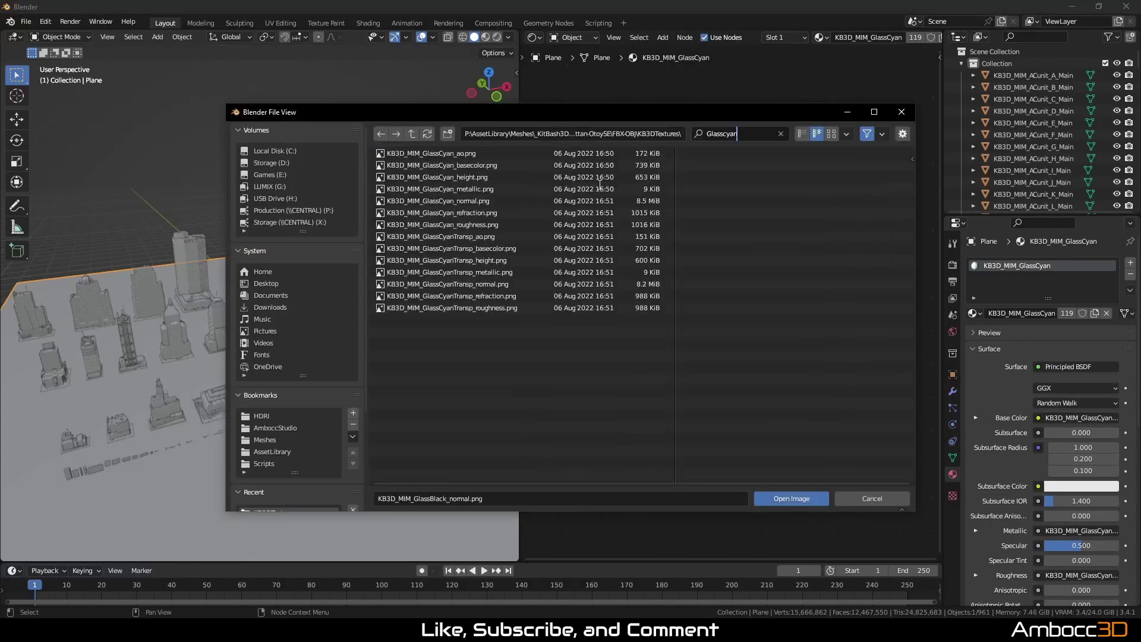
double_click(438, 201)
Set the color space of the GlassCyan data textures to Non-Color
scroll(654, 123, "up", 3)
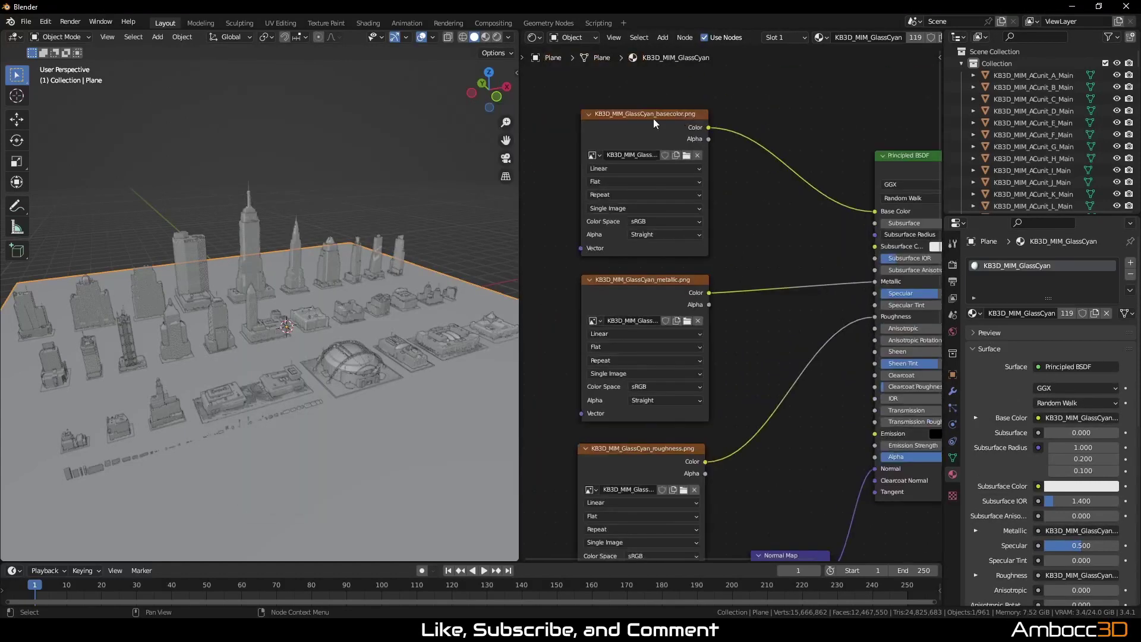
left_click(639, 218)
left_click(635, 278)
middle_click_drag(851, 352, 756, 408)
scroll(757, 407, "down", 2)
Assign KB3D_MIM_GlassCyanTransp to the ground plane and paste the copied glass nodes, linked to its Material Output
left_click(976, 313)
left_click(1034, 410)
key("ctrl+v")
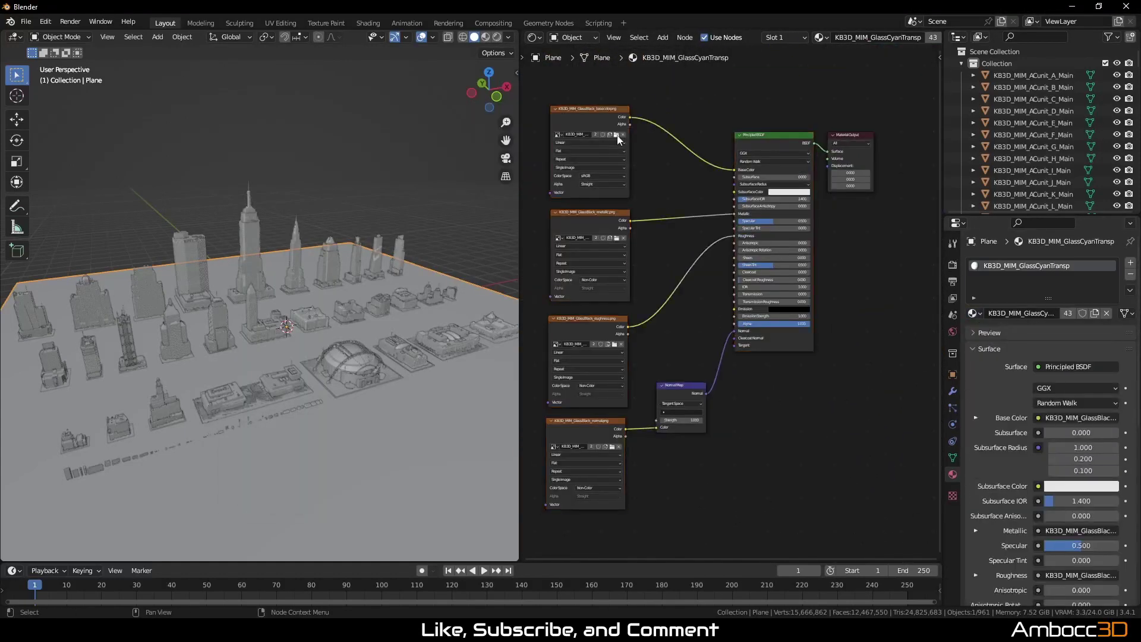
Replace the pasted base color, metallic, roughness and normal textures with the matching KB3D_MIM_GlassCyanTransp maps
left_click(617, 135)
left_click(716, 135)
type("Glasscyant")
double_click(452, 165)
left_click(616, 239)
left_click(715, 136)
type("Glasscyant")
double_click(492, 225)
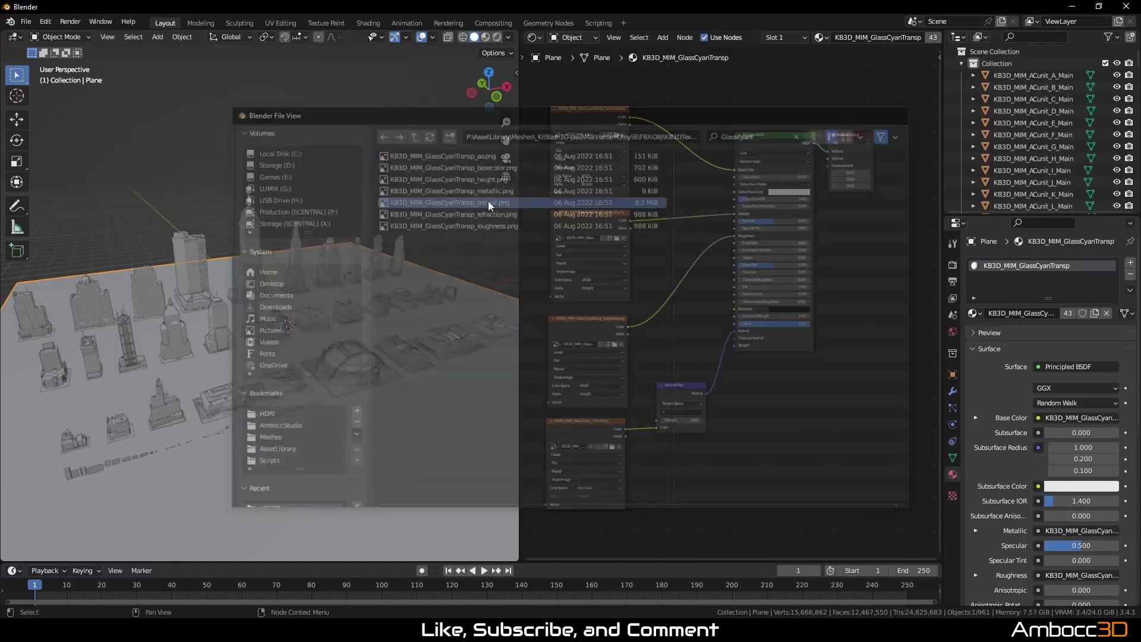
Assign the KB3D_MIM_GlassBlack material to the ground plane again
left_click(978, 313)
left_click(1021, 354)
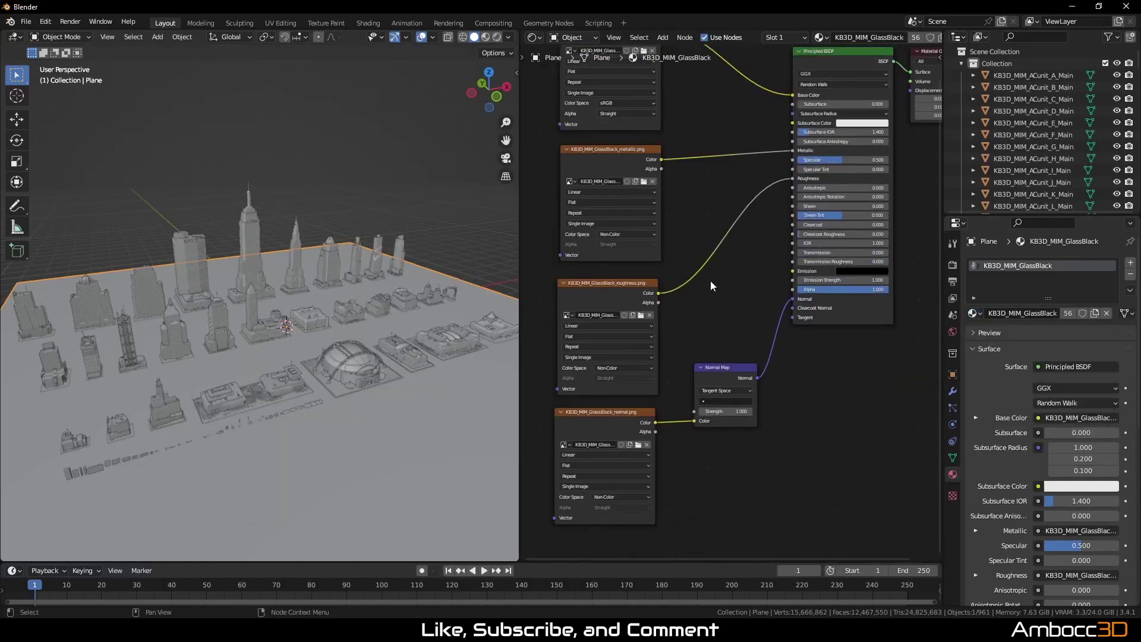
Assign the KB3D_MIM_Lamps material to the ground plane and paste the copied glass texture nodes into it
middle_click_drag(710, 286, 706, 312)
left_click(977, 313)
scroll(1035, 410, "down", 10)
left_click(1028, 389)
key("ctrl+v")
left_click(835, 331)
Replace the pasted base color, metallic, roughness and normal textures with the matching KB3D_MIM_Lamps maps
key("ctrl+shift+t")
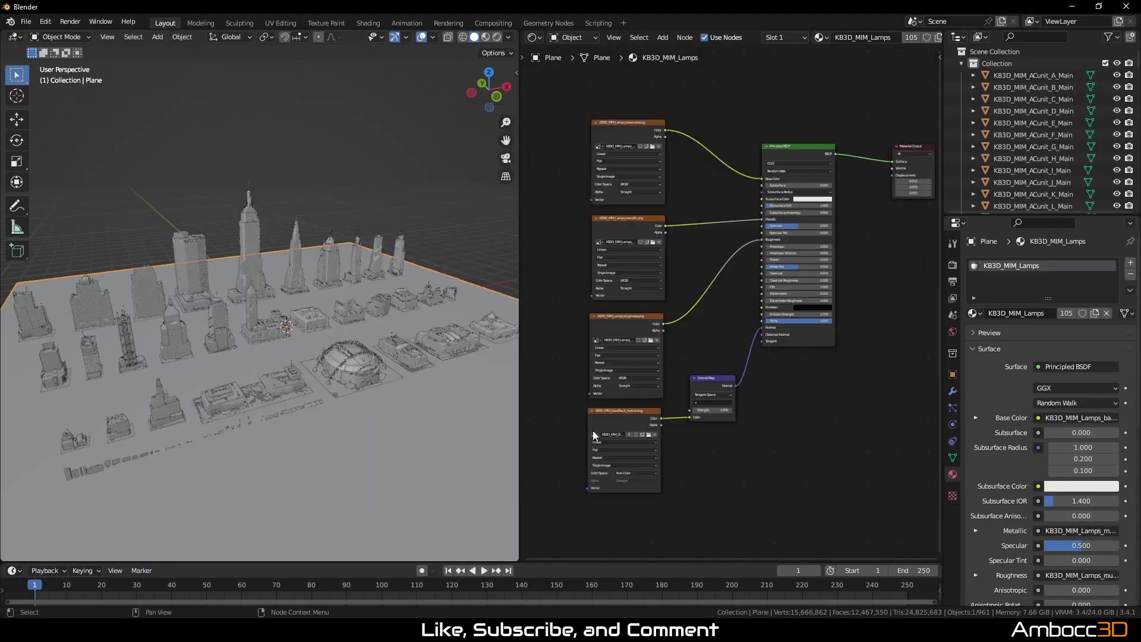
key("ctrl+shift+t")
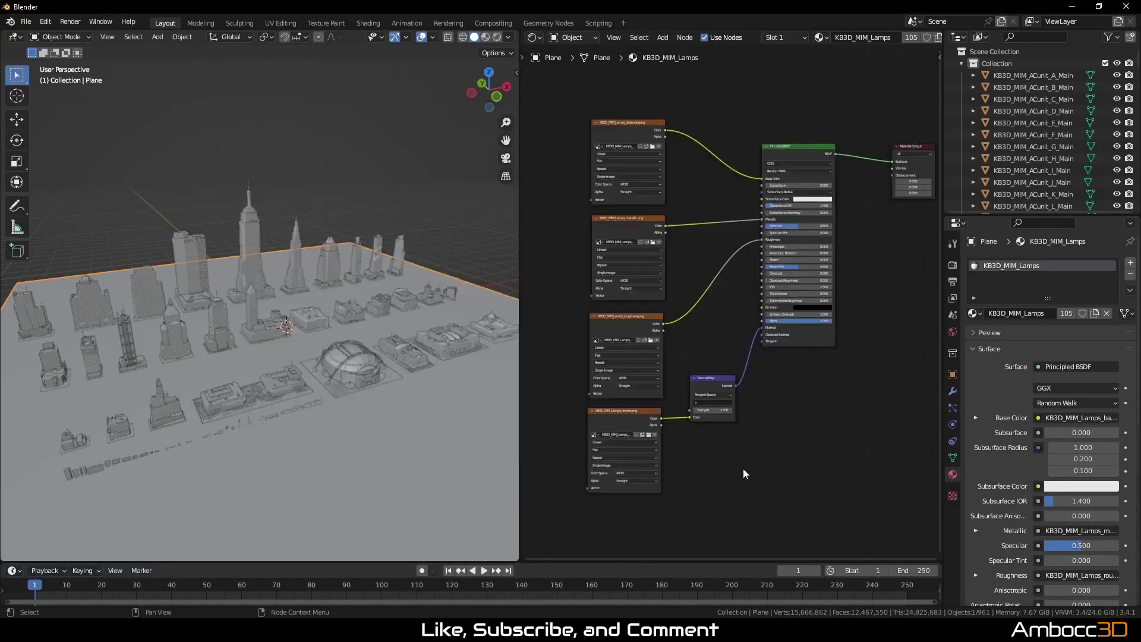
scroll(661, 345, "up", 2)
key("ctrl+shift+t")
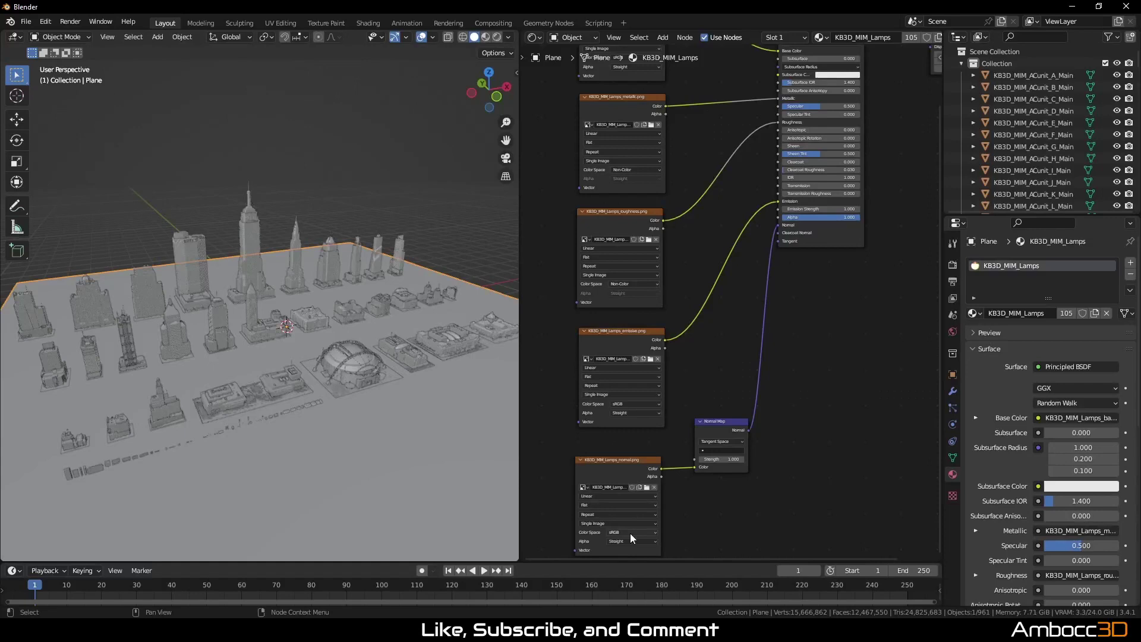
scroll(716, 397, "up", 2)
scroll(716, 397, "down", 6)
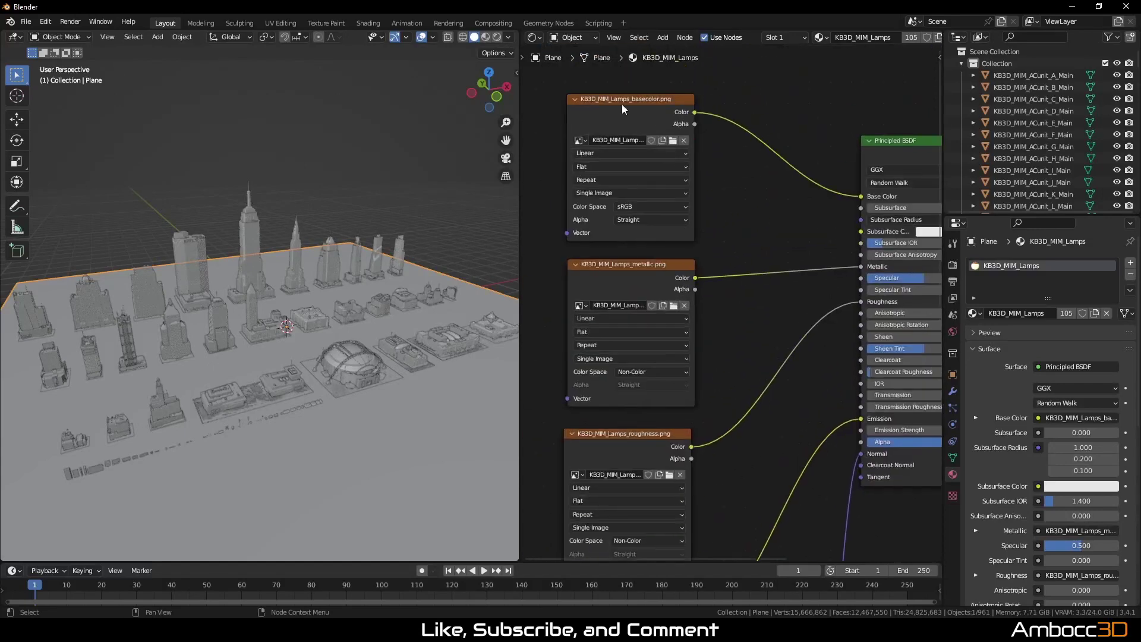
key("ctrl+shift+s")
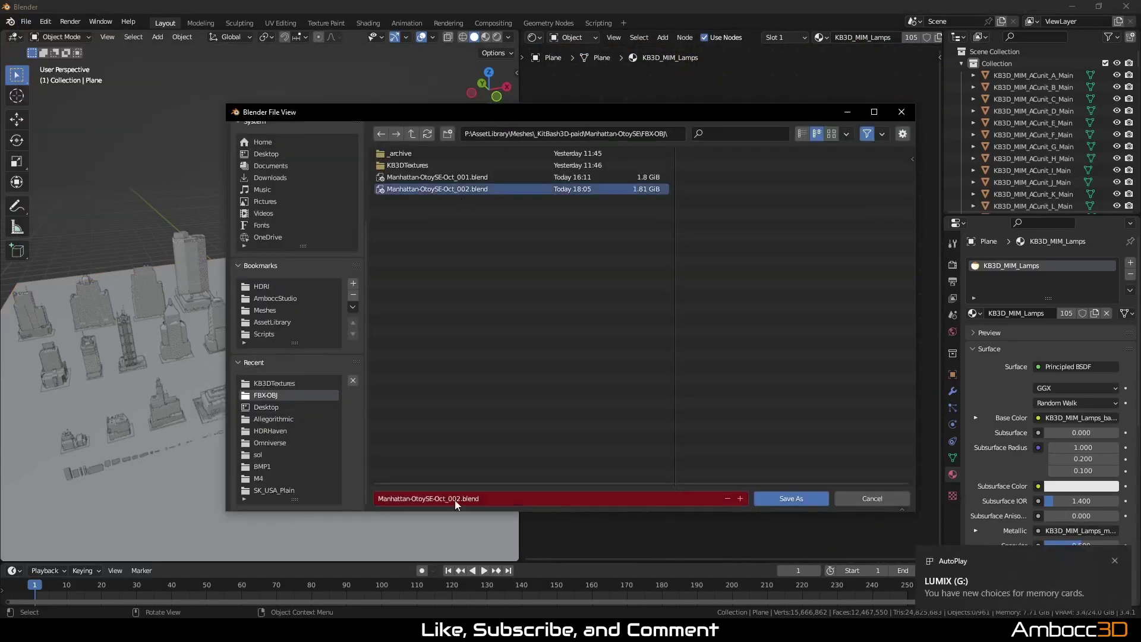
left_click(463, 503)
left_click(790, 500)
Move the Lamps normal nodes down, duplicate the roughness texture node into the gap and link its color to Emission
scroll(714, 297, "up", 3)
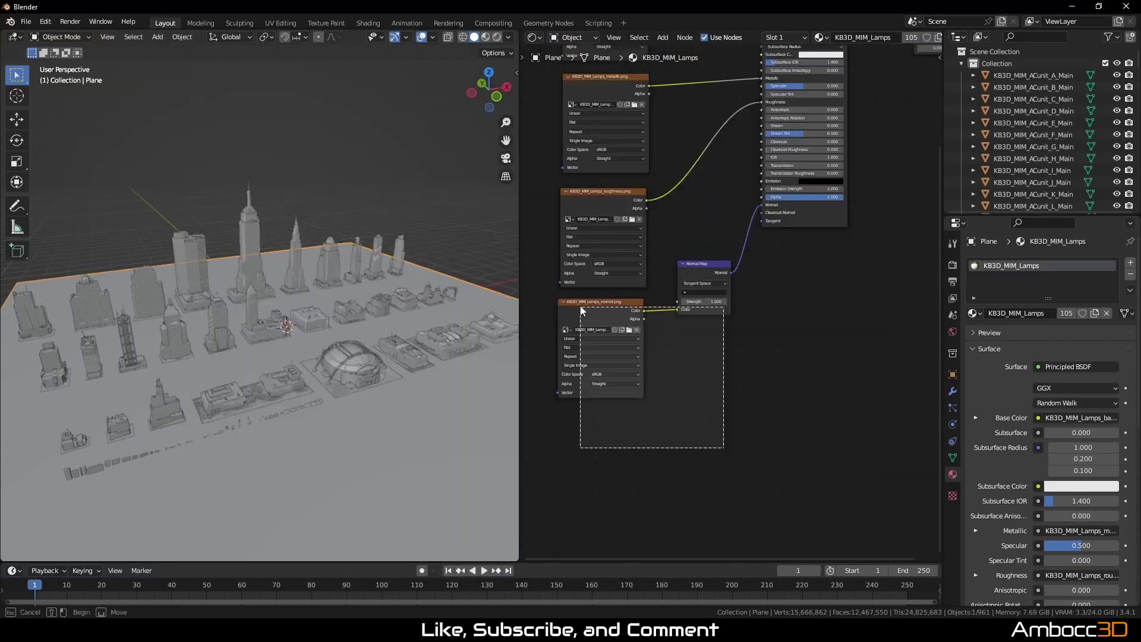
left_click_drag(701, 274, 698, 410)
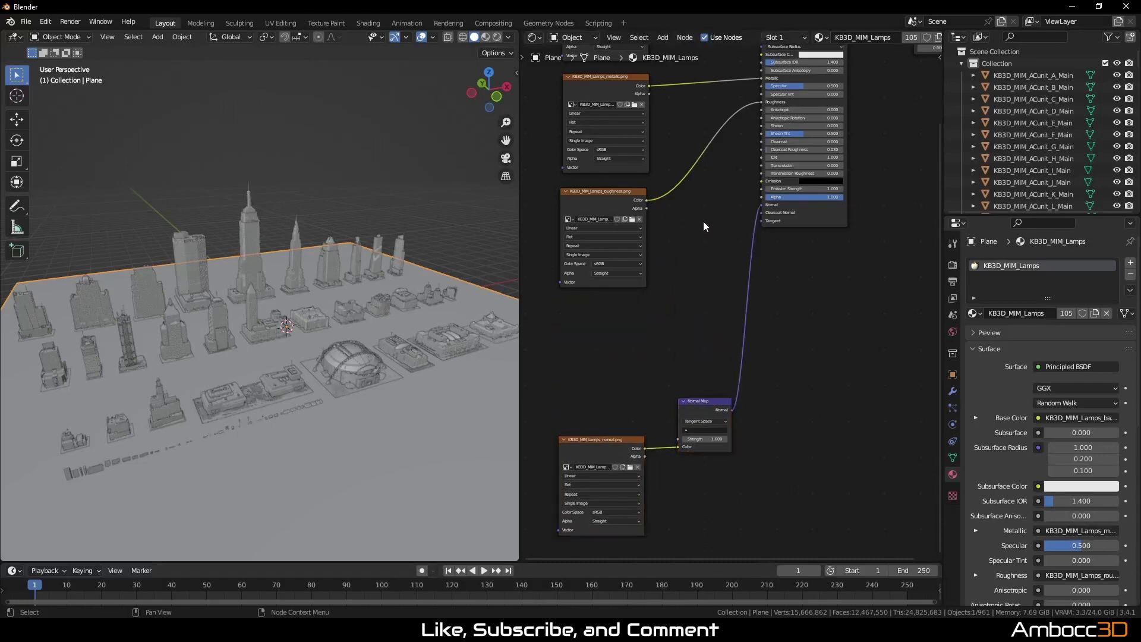
middle_click_drag(703, 227, 720, 247)
left_click(642, 214)
key("shift+d")
left_click(694, 414)
left_click_drag(664, 340, 776, 204)
Load the KB3D_MIM_Lamps emissive map into the duplicated texture node, filtering the texture files by "lamps"
left_click(651, 359)
left_click(711, 135)
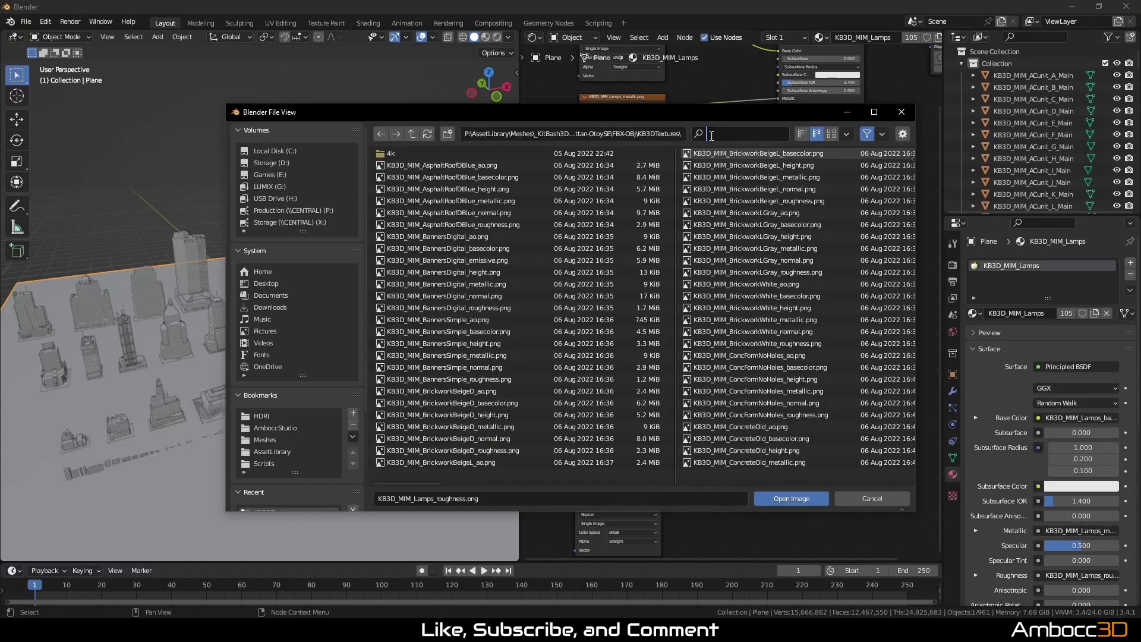
type("lamps")
double_click(434, 177)
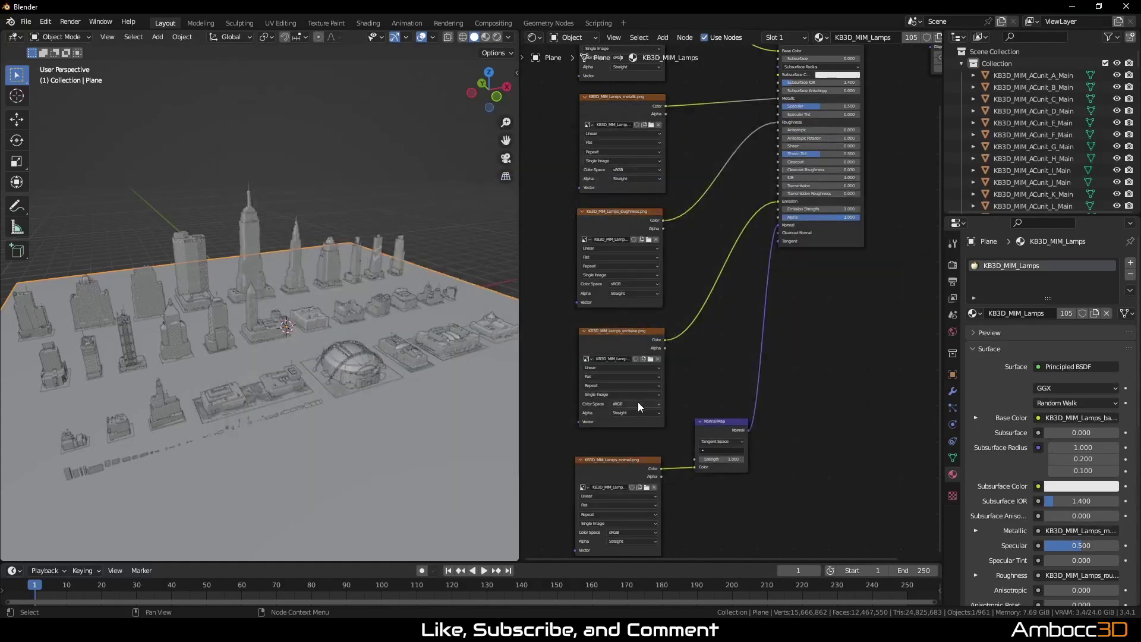
Set the color space of the Lamps metallic, roughness and normal textures to Non-Color
left_click(619, 171)
left_click(621, 187)
left_click(626, 285)
left_click(625, 287)
left_click(630, 532)
left_click(630, 493)
key("Home")
Save the project in the FBX-OBJ folder as Manhattan-OtoySE-Oct_003.blend
left_click(26, 21)
left_click(57, 118)
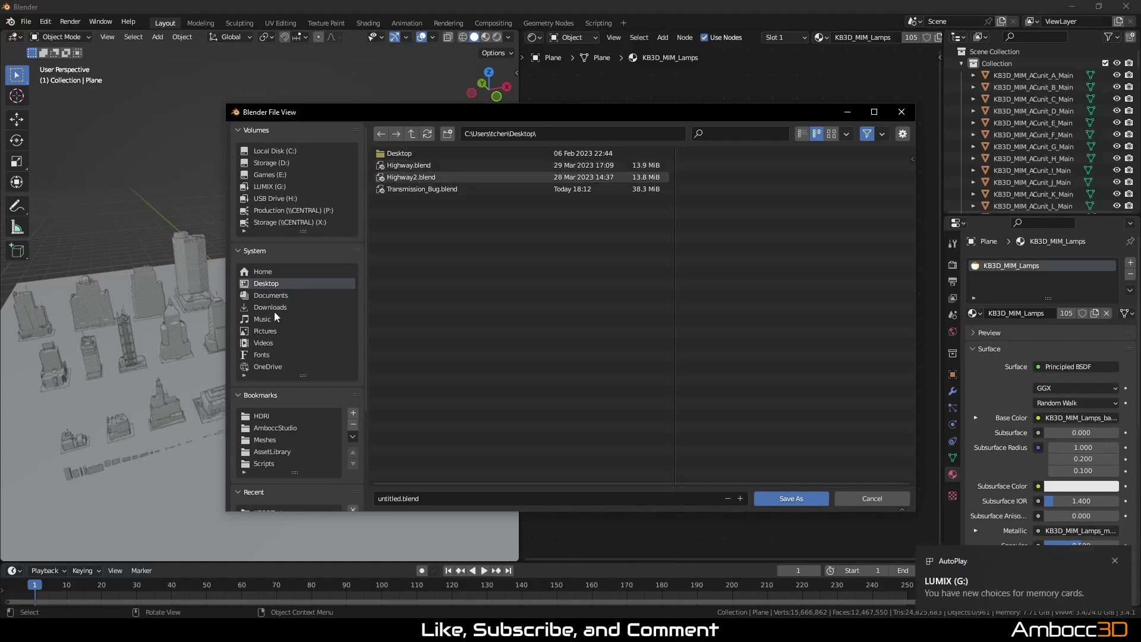
scroll(285, 351, "down", 5)
left_click(280, 394)
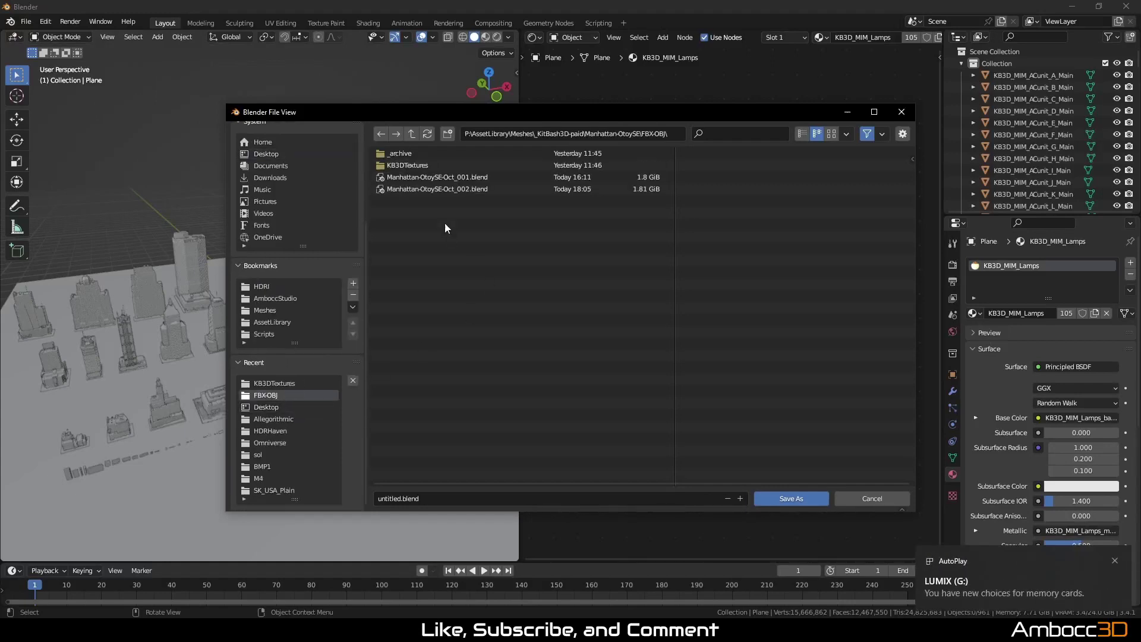
left_click(462, 189)
left_click(455, 500)
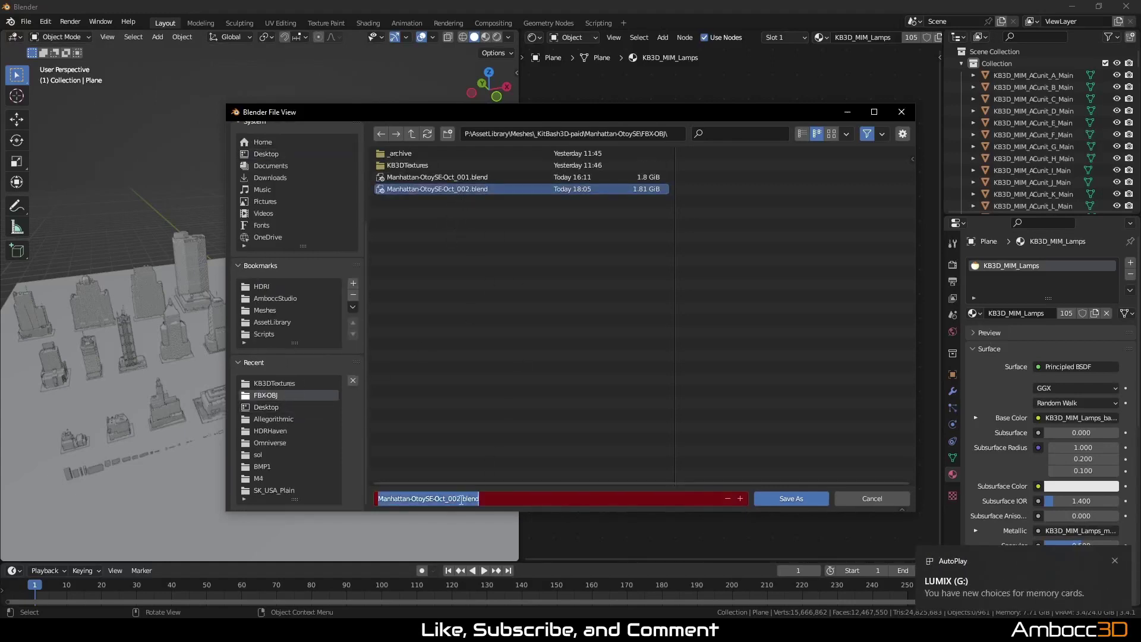
left_click(461, 499)
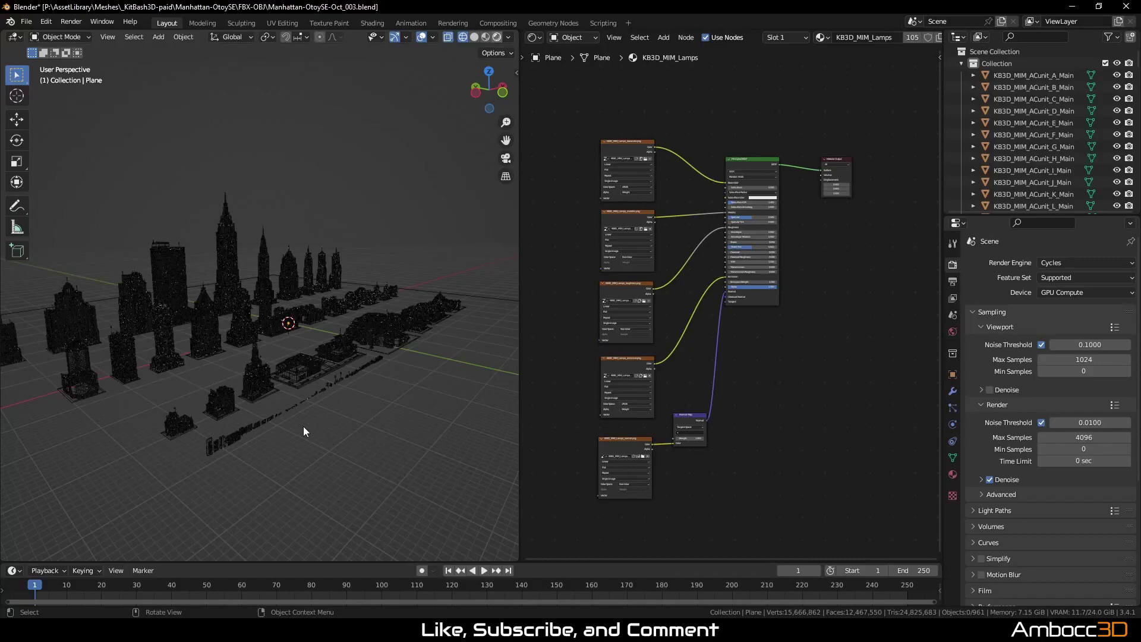
Switch the viewport to rendered shading and select the ground plane
key("shift+z")
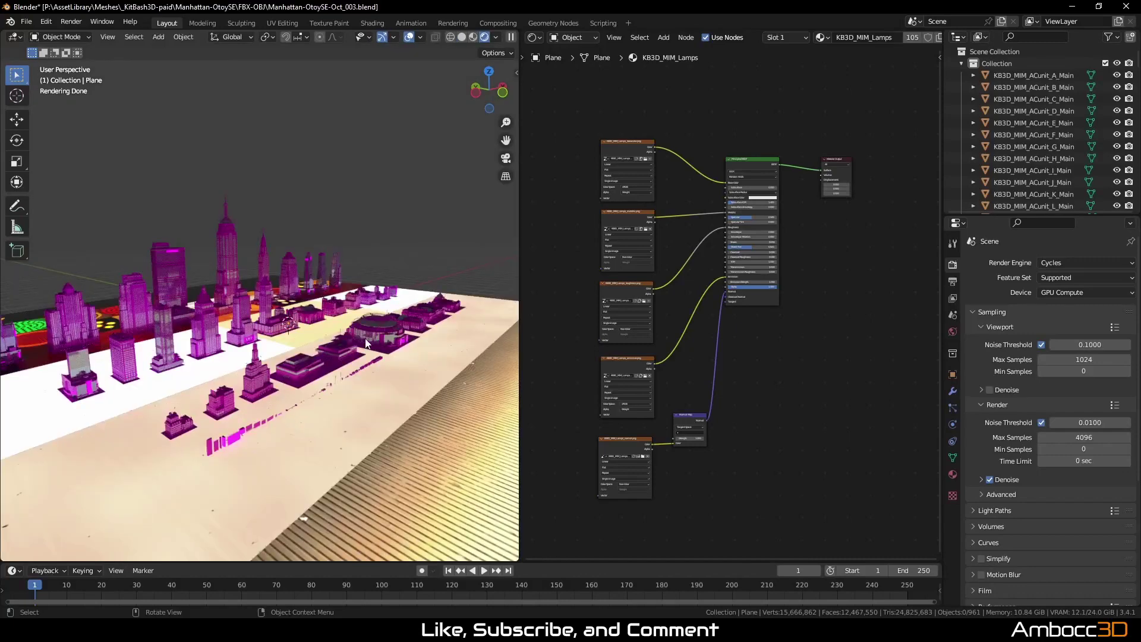
middle_click_drag(365, 338, 320, 359)
left_click(320, 359)
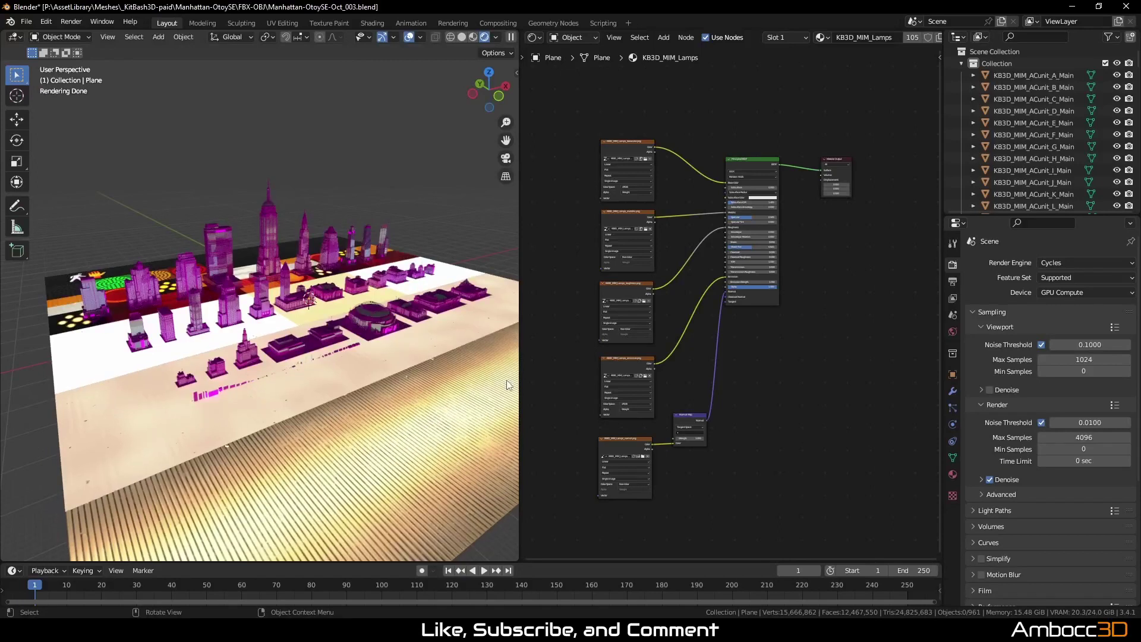
Assign the unused default material named Material to the ground plane in place of KB3D_MIM_Lamps
left_click(953, 474)
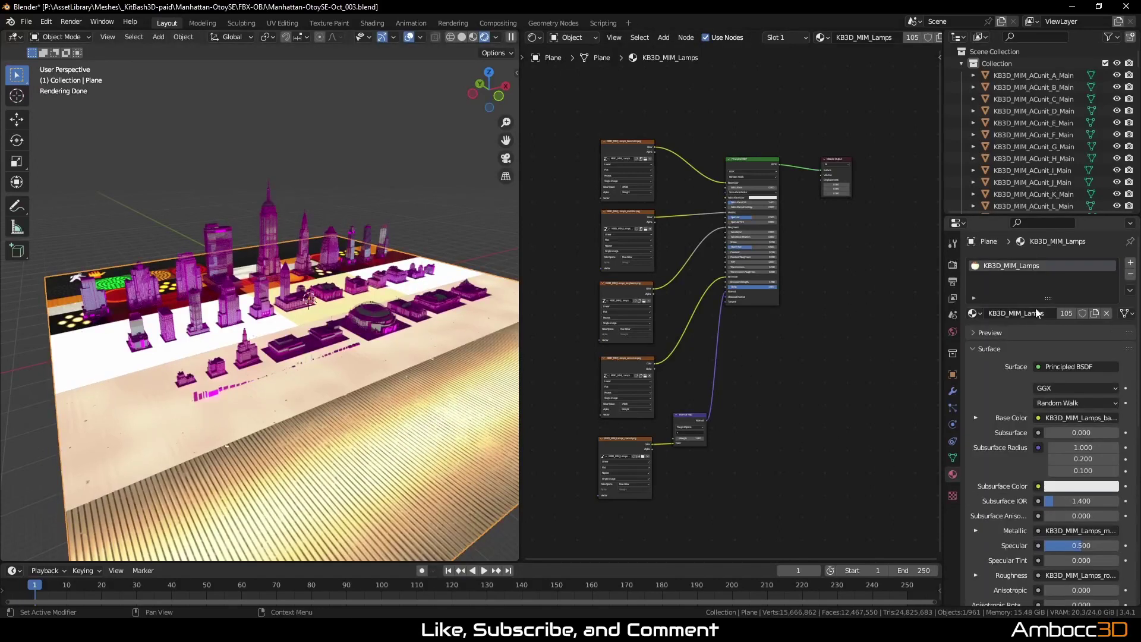
left_click(974, 313)
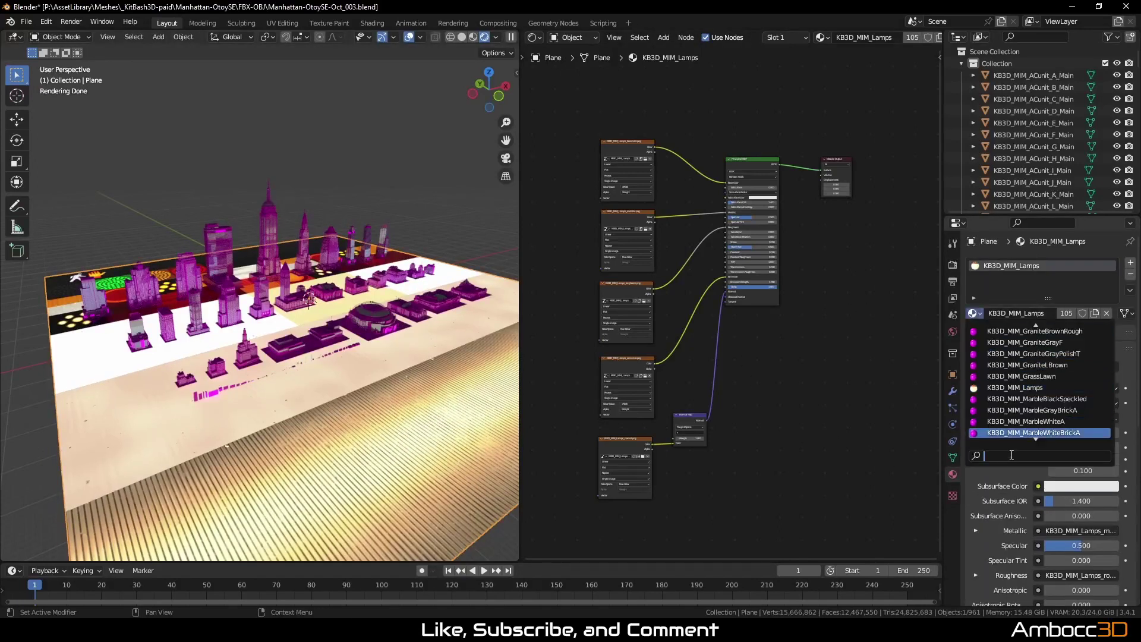
key("Escape")
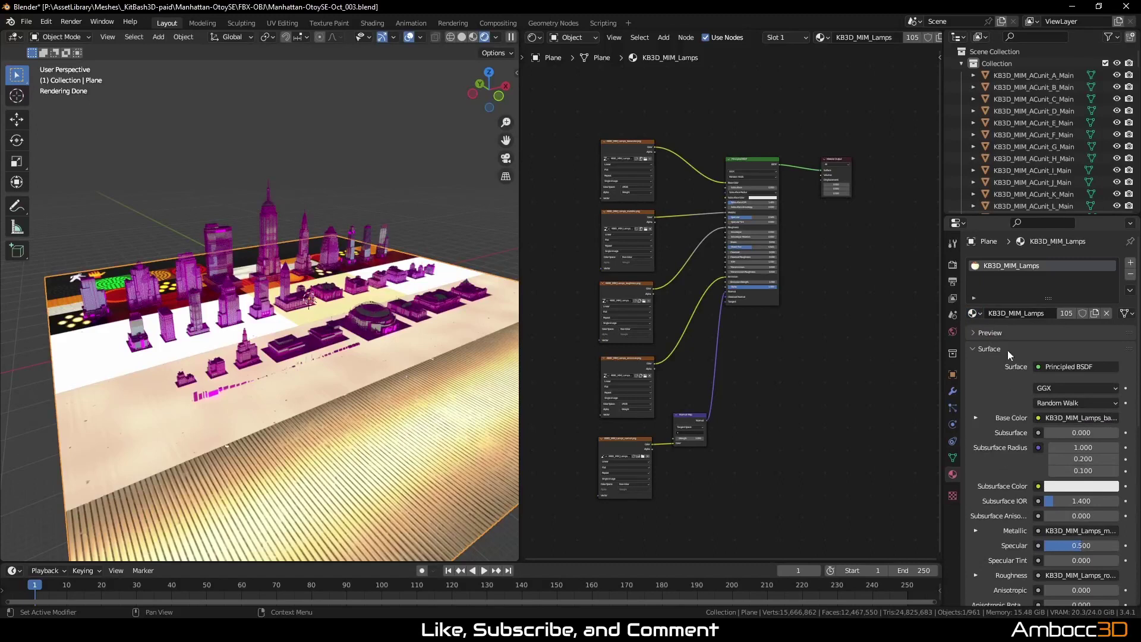
left_click(978, 313)
scroll(1029, 421, "down", 8)
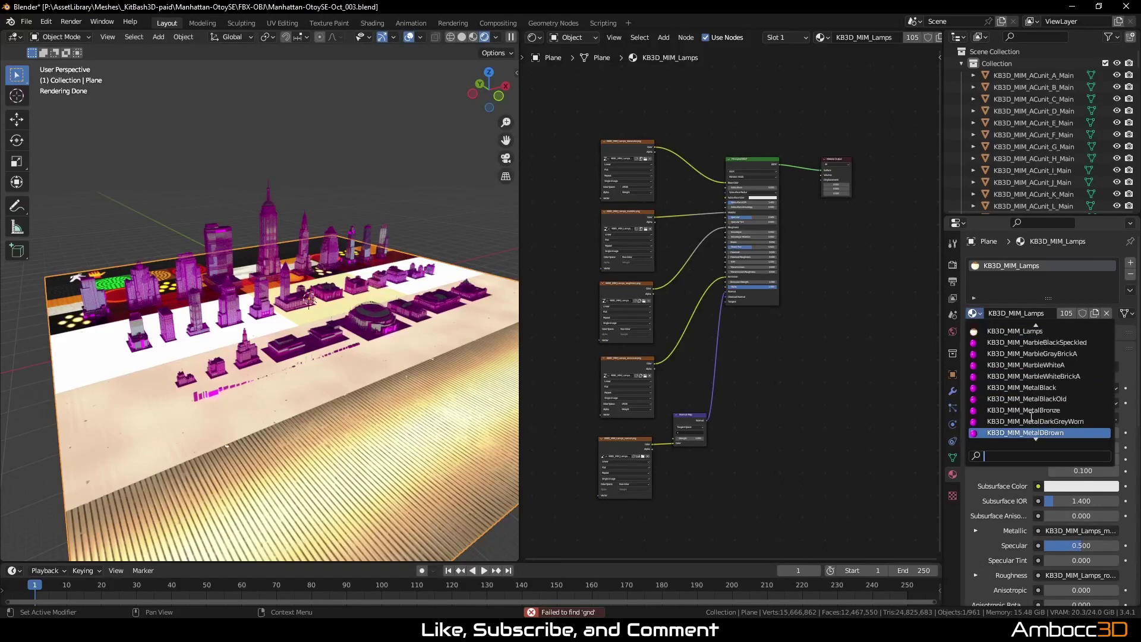
scroll(1028, 422, "down", 10)
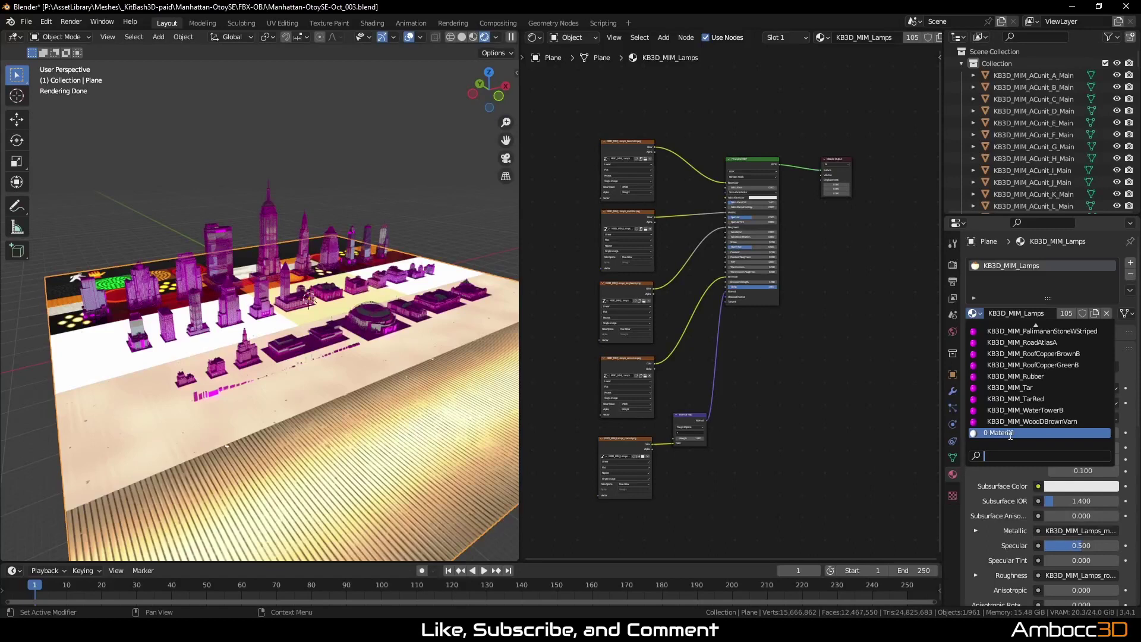
left_click(1006, 433)
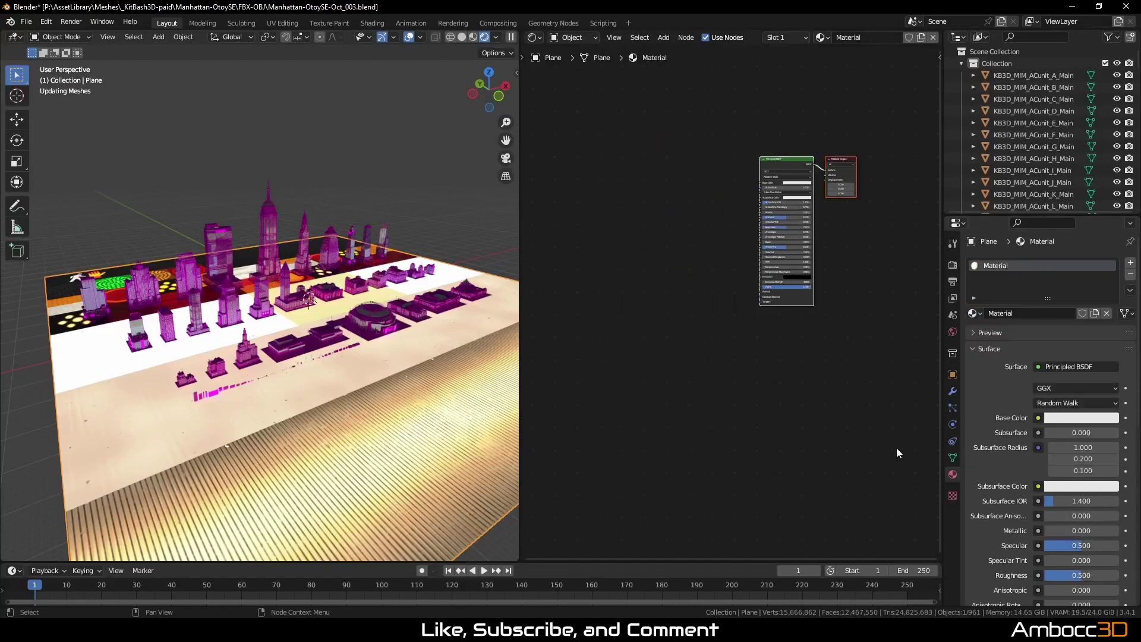
Rename the ground plane's material to GND
left_click(724, 310)
middle_click_drag(725, 312, 736, 402)
scroll(737, 354, "up", 8)
middle_click_drag(751, 349, 657, 325)
scroll(666, 320, "up", 5)
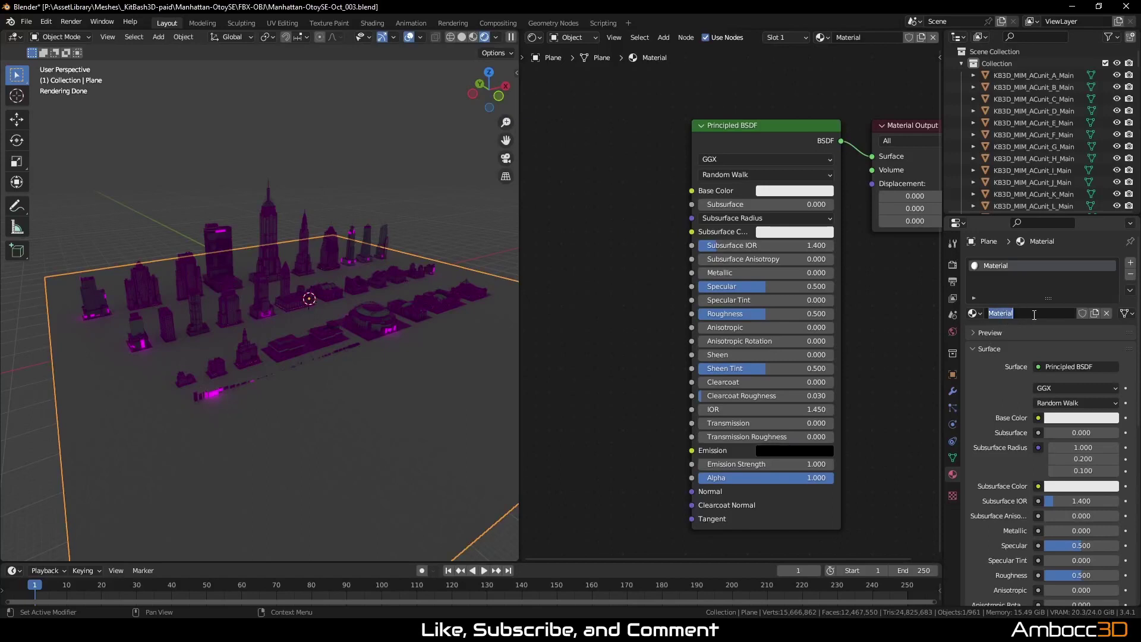
key("Return")
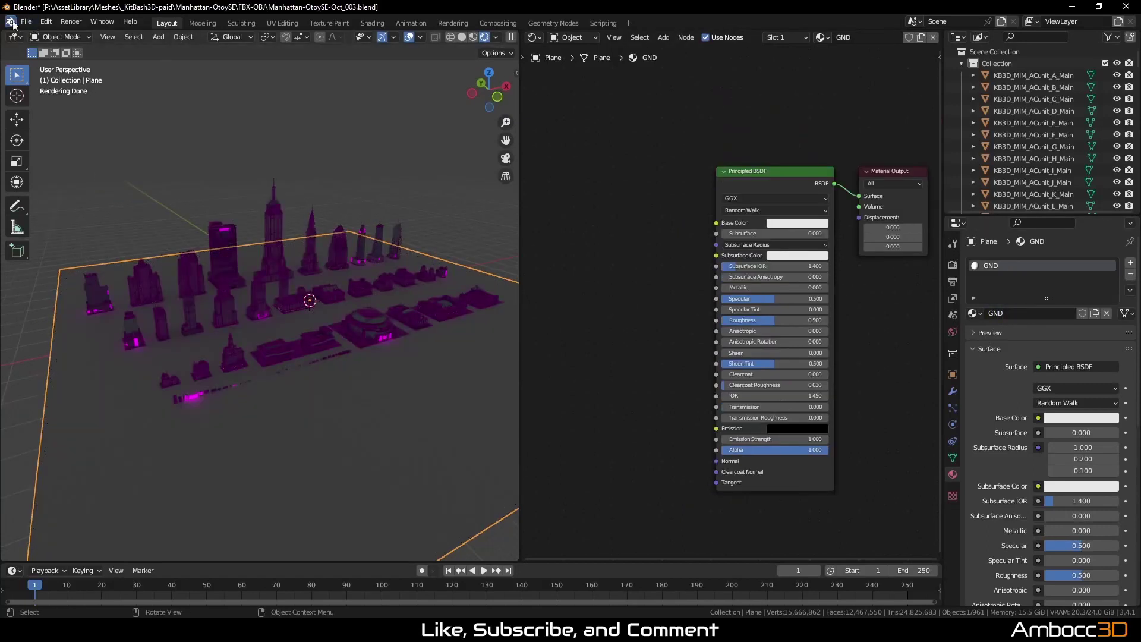
Relink the kit's missing texture files by searching for them in the KB3DTextures folder
left_click(25, 22)
mouse_move(55, 213)
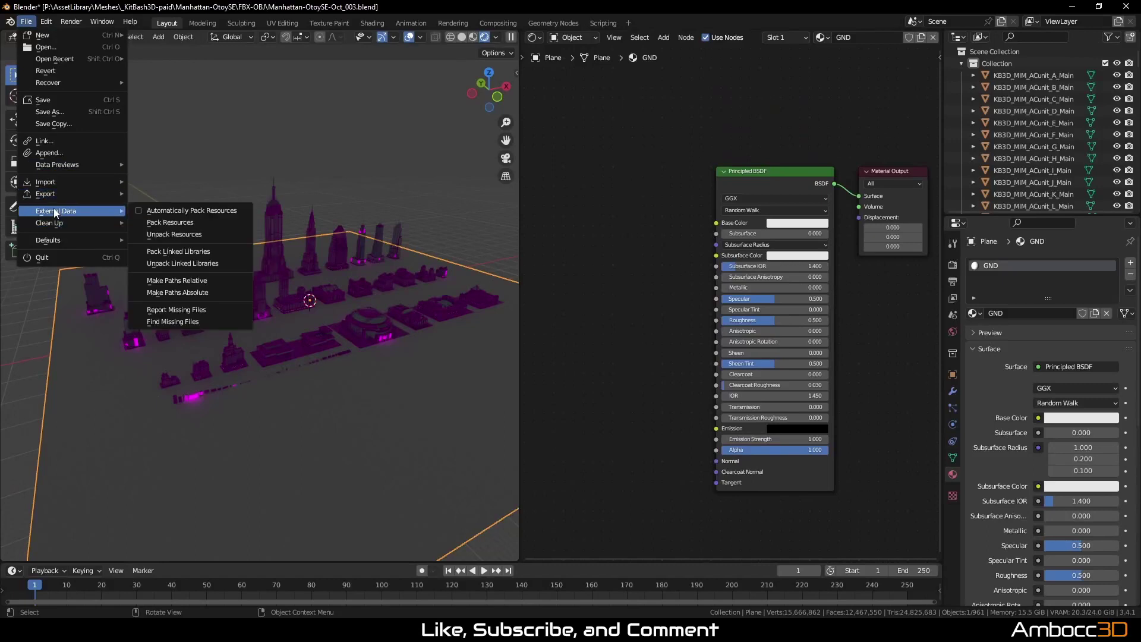
left_click(189, 322)
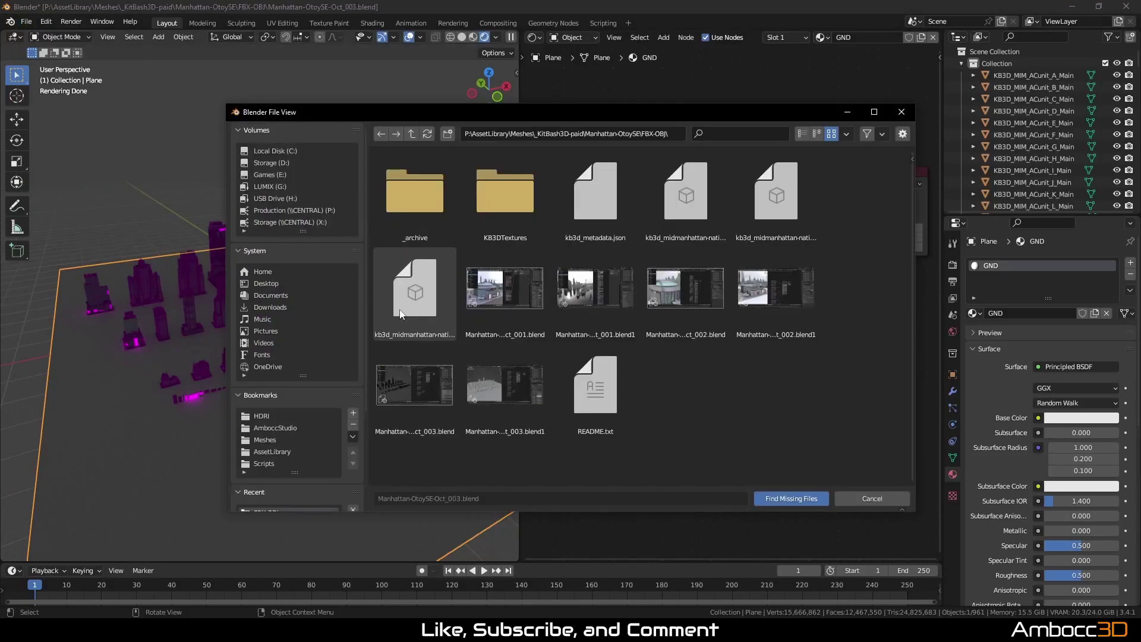
scroll(302, 397, "down", 5)
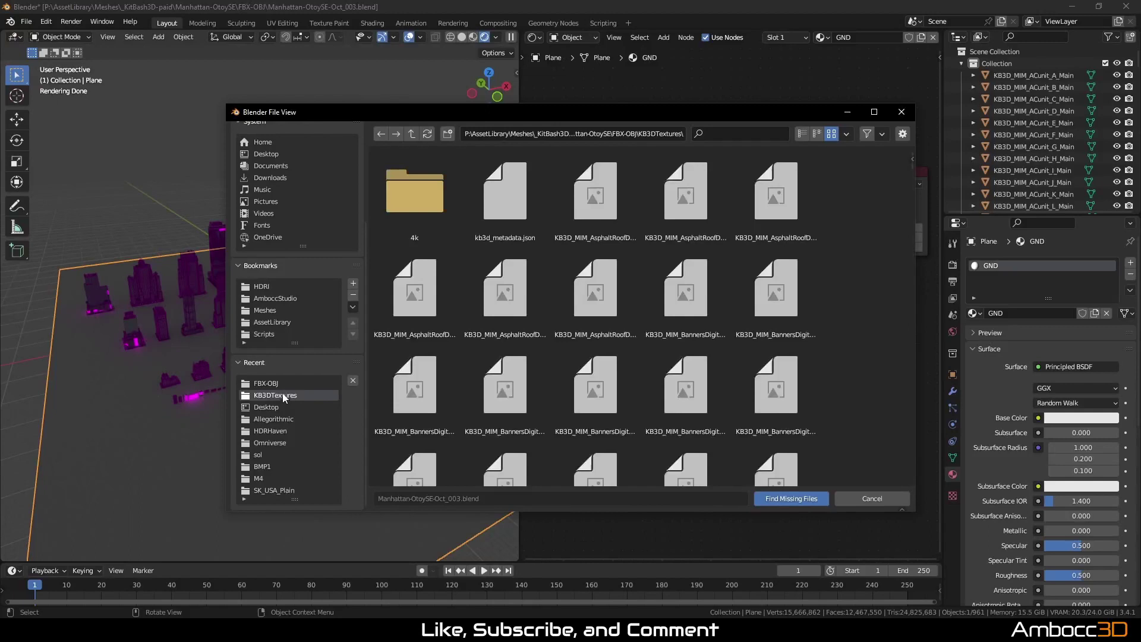
left_click(503, 222)
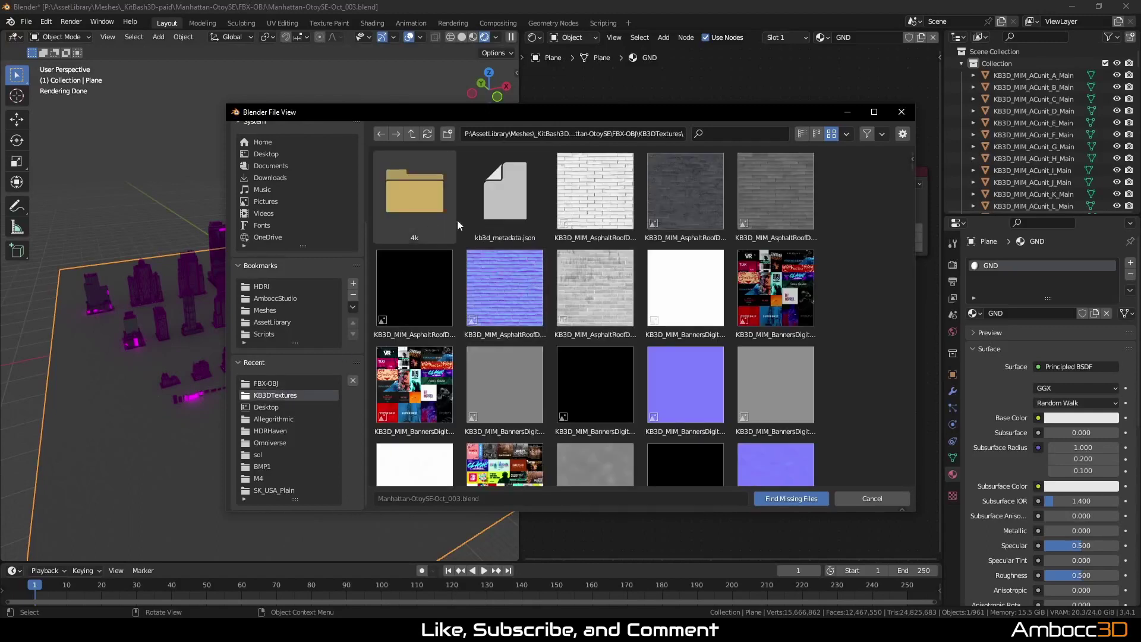
left_click(802, 500)
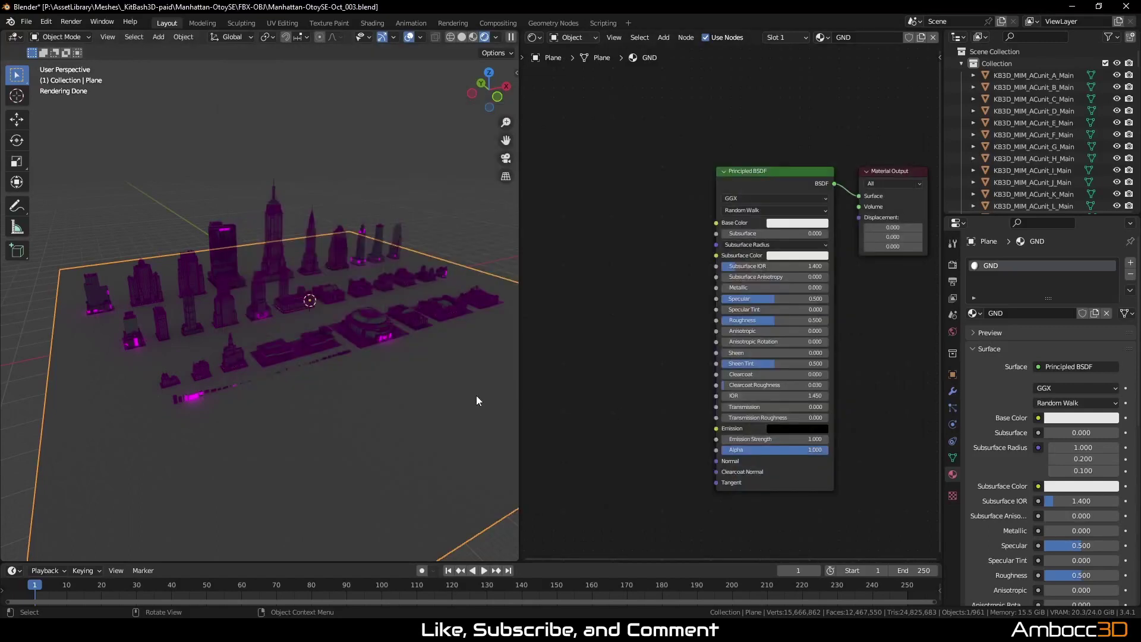
middle_click_drag(347, 437, 399, 412)
Set the world color to an Environment Texture and load Allegorithmic_airport.exr from the HDRI library
left_click(952, 332)
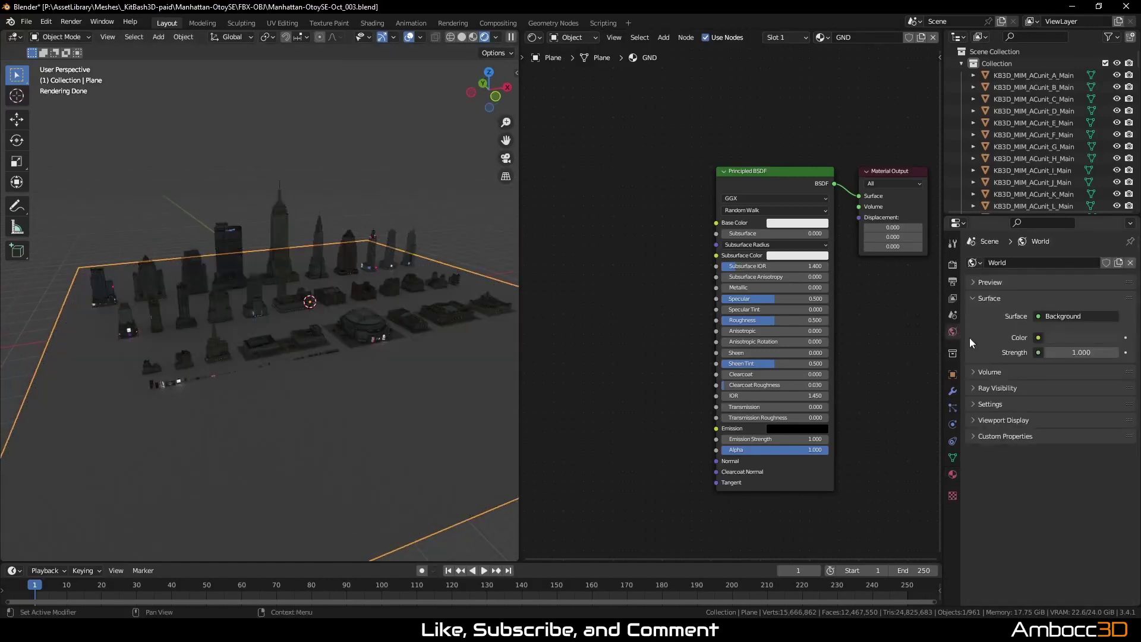
left_click(1039, 337)
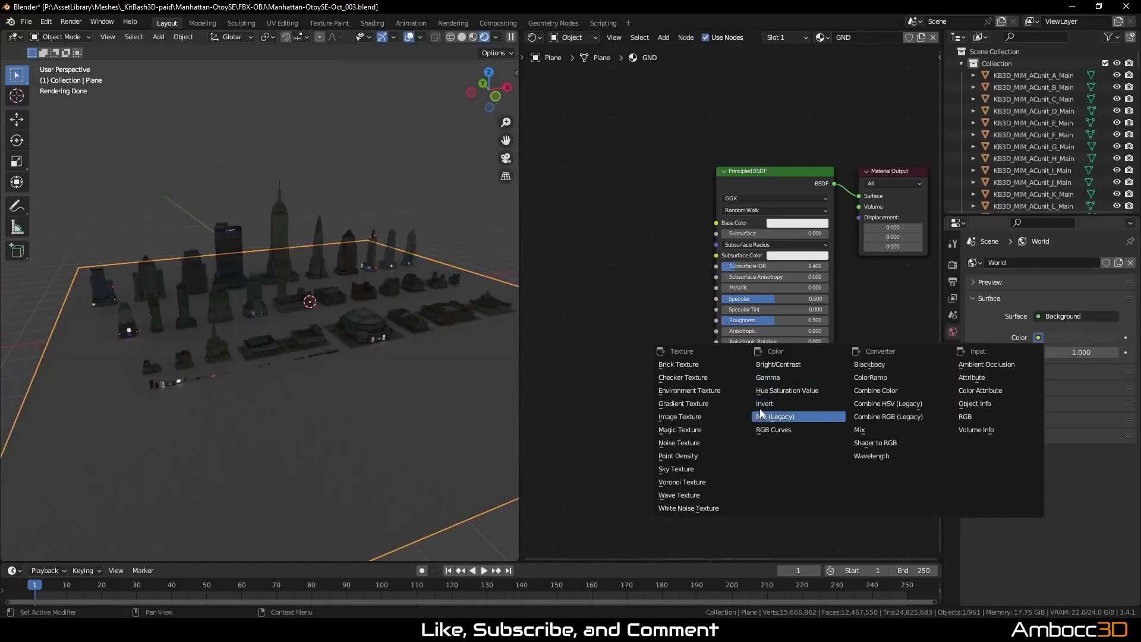
left_click(701, 397)
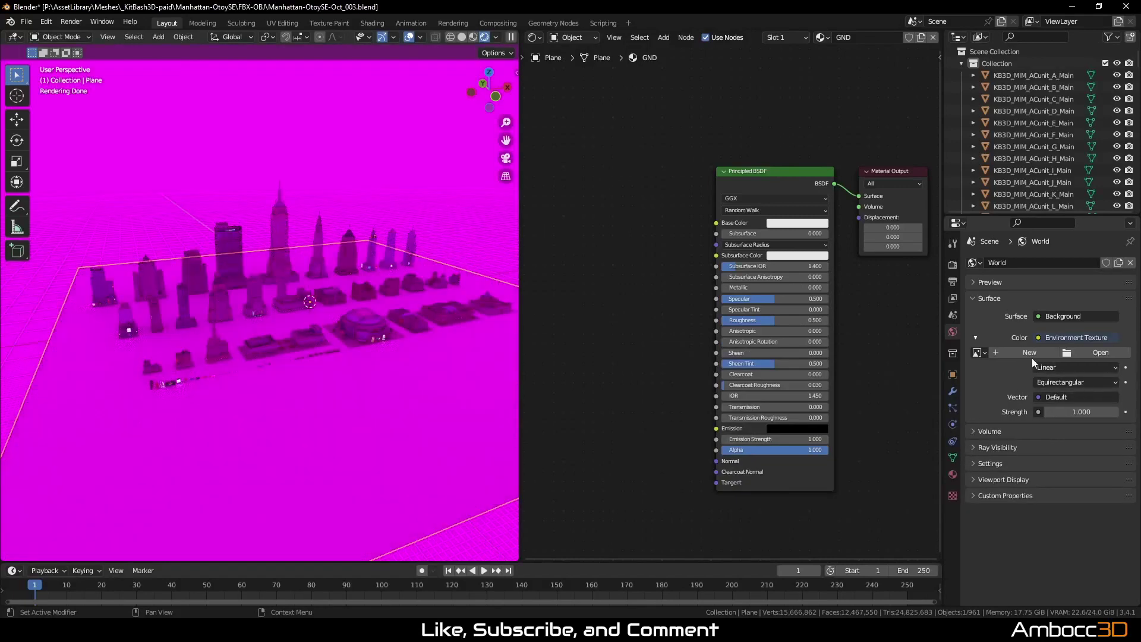
left_click(1096, 355)
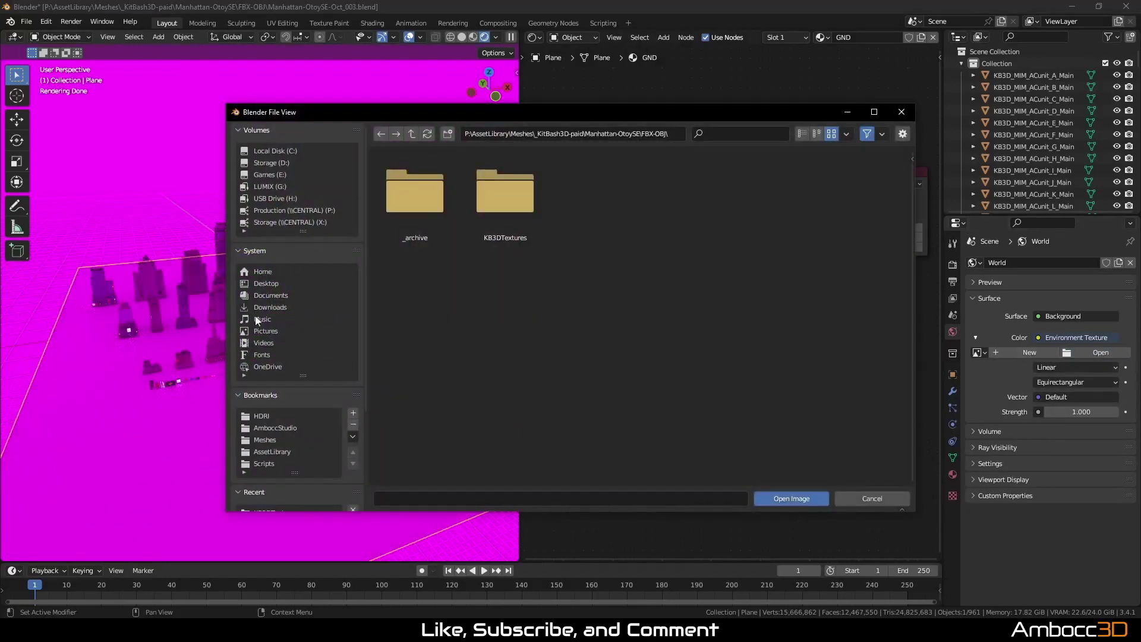
double_click(266, 415)
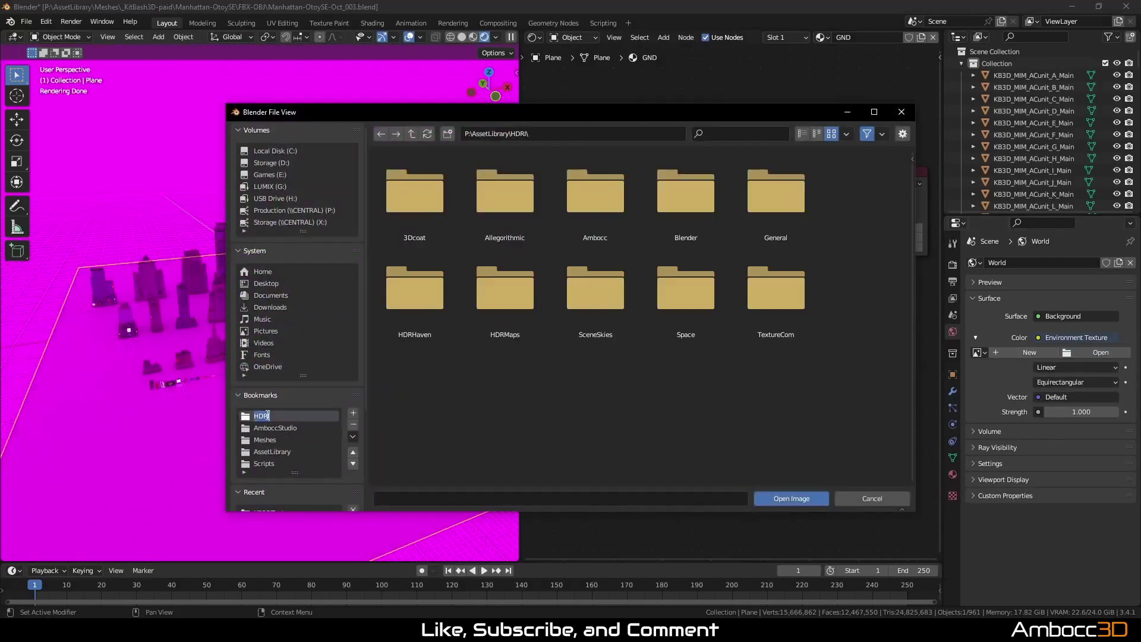
double_click(505, 211)
double_click(484, 200)
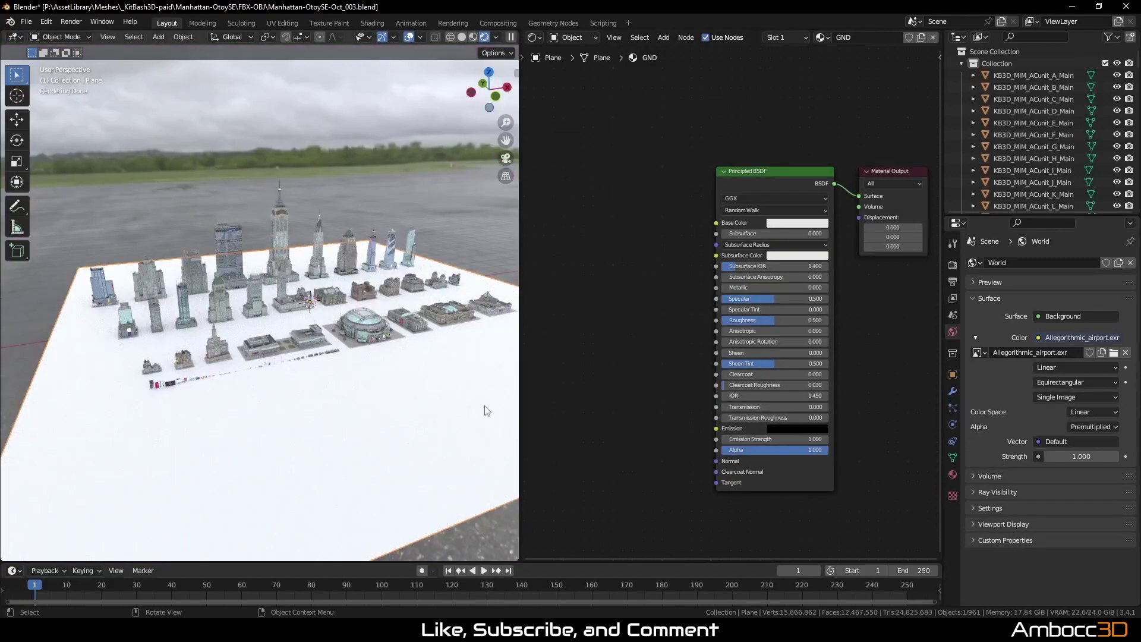
Set the base color of the ground plane's GND material to black
middle_click_drag(333, 408, 303, 403)
left_click(813, 222)
left_click_drag(851, 85, 844, 191)
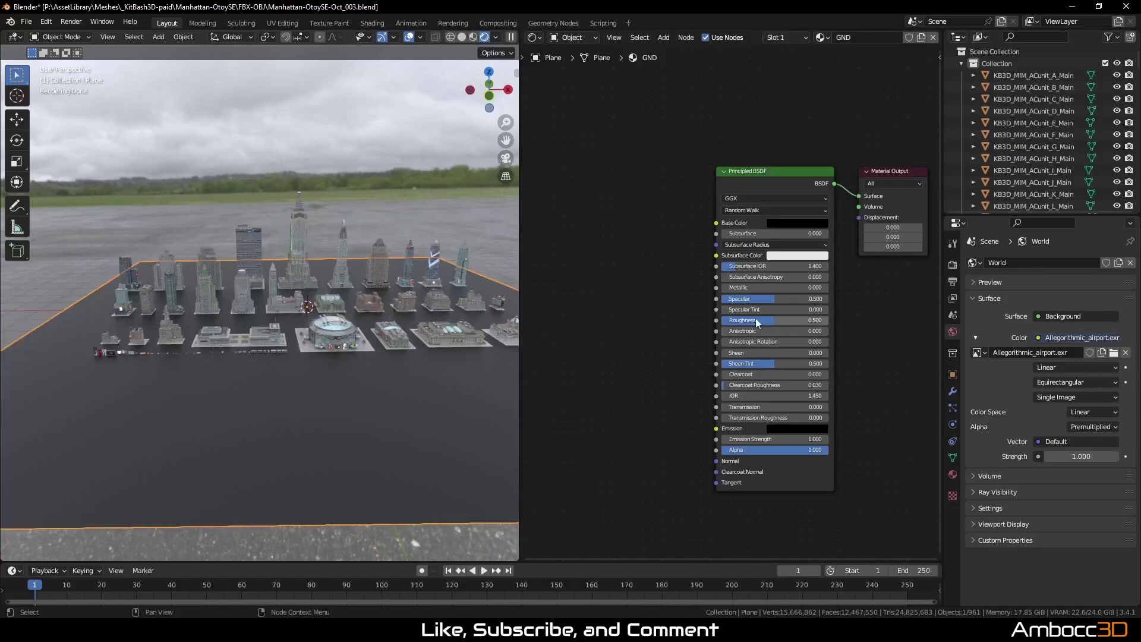
Set the roughness of the ground plane's GND material to 0
left_click_drag(756, 321, 719, 321)
middle_click_drag(352, 390, 294, 371)
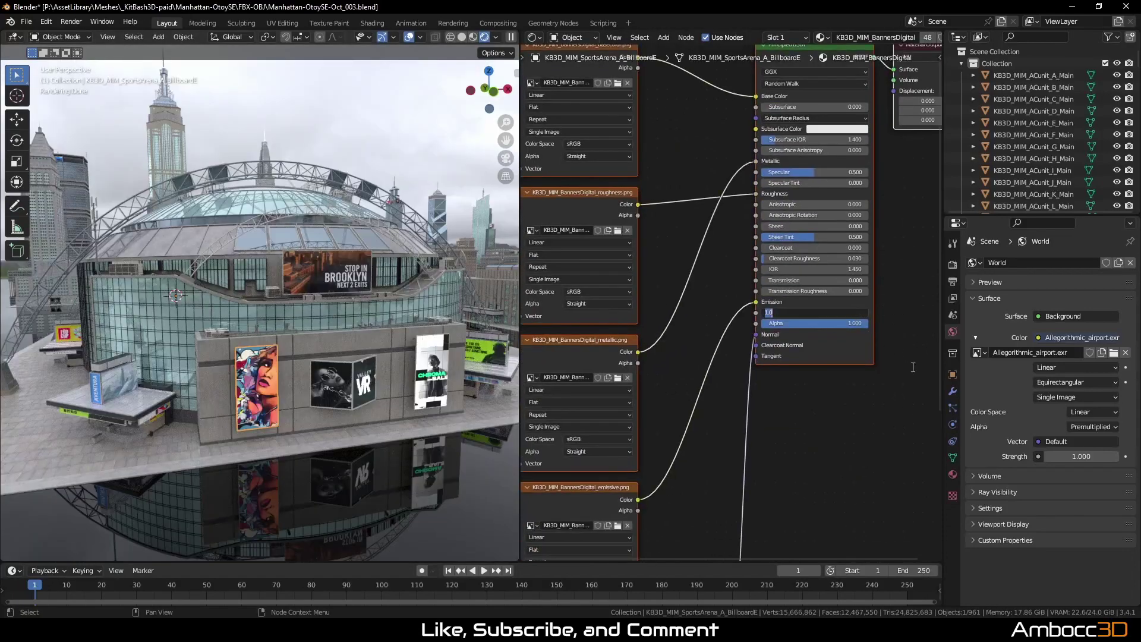
Adjust the emission strength of the arena's KB3D_MIM_BannersDigital material and set KB3D_MIM_BannersSimple's emission strength to 2
key("Return")
left_click(764, 450)
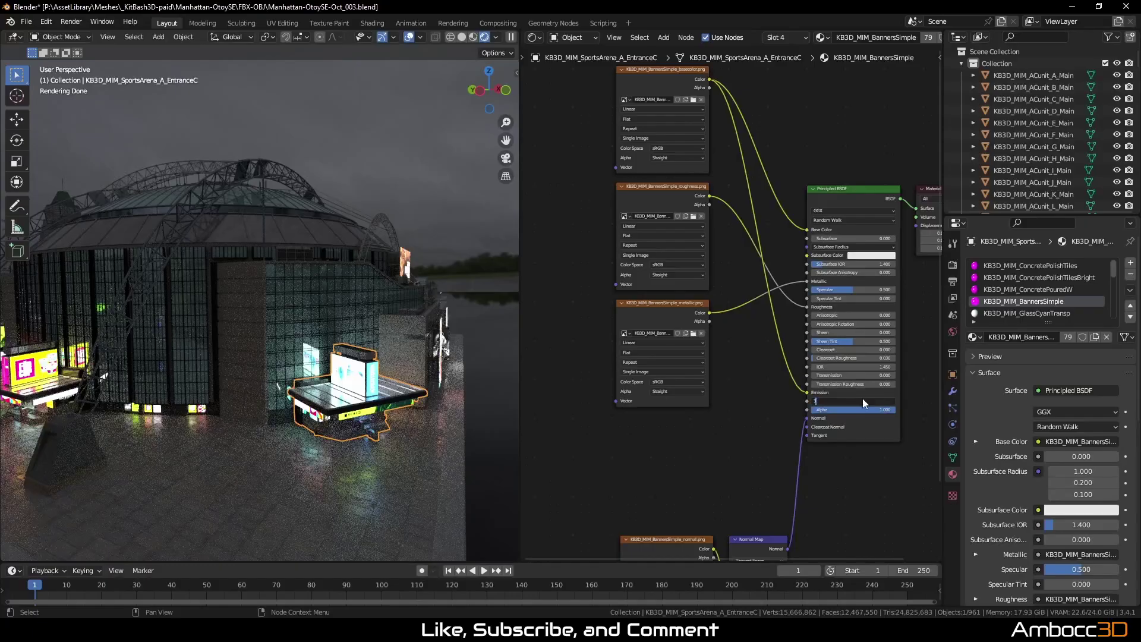
key("Return")
middle_click_drag(321, 419, 277, 394)
scroll(276, 392, "up", 2)
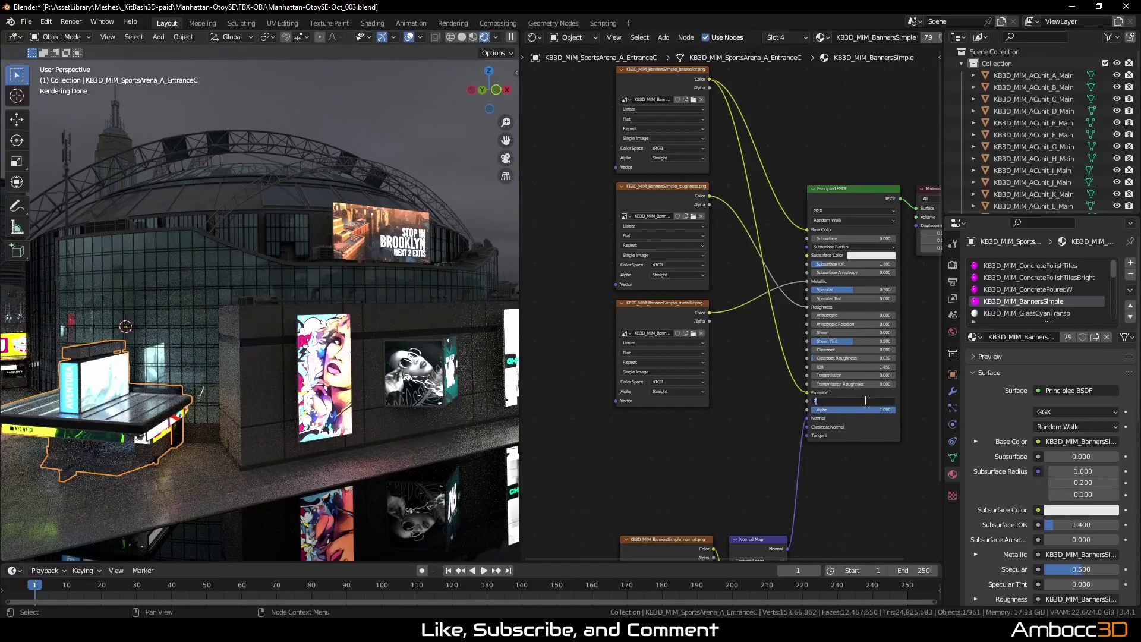
key("Return")
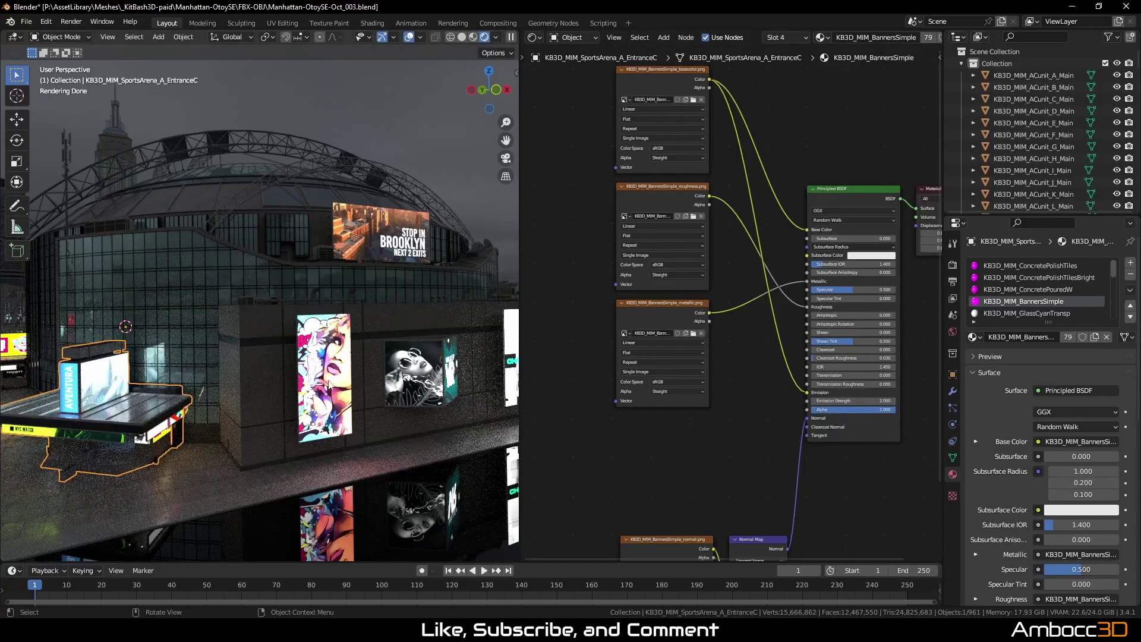
Set the emission strength of the arena billboard's KB3D_MIM_BannersDigital material to 5
left_click(329, 384)
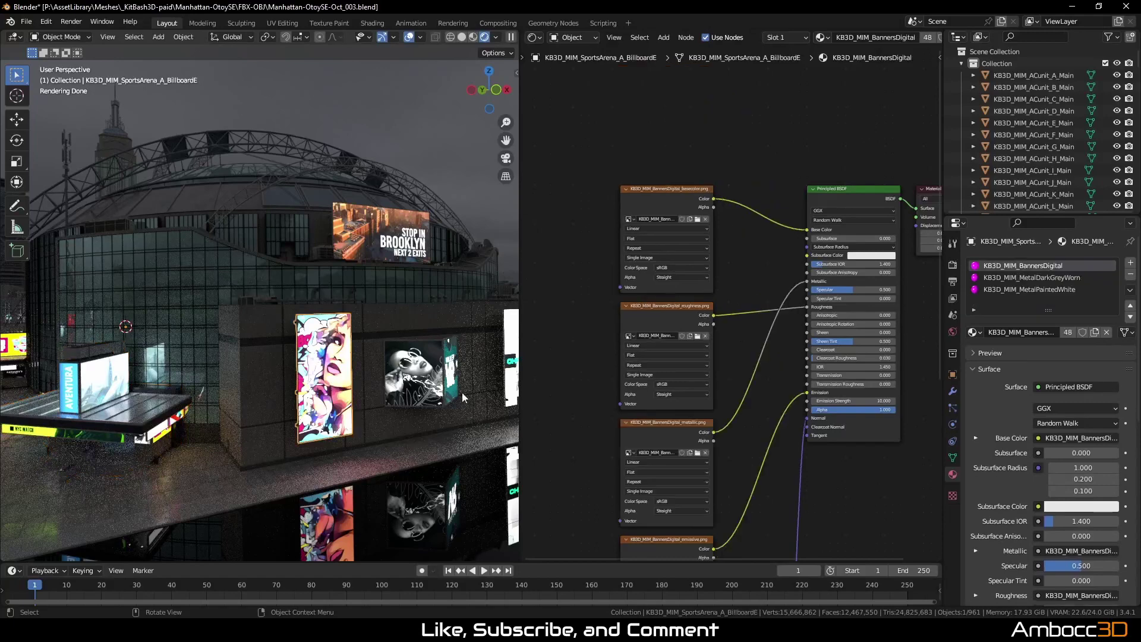
left_click(859, 400)
type("5")
key("Return")
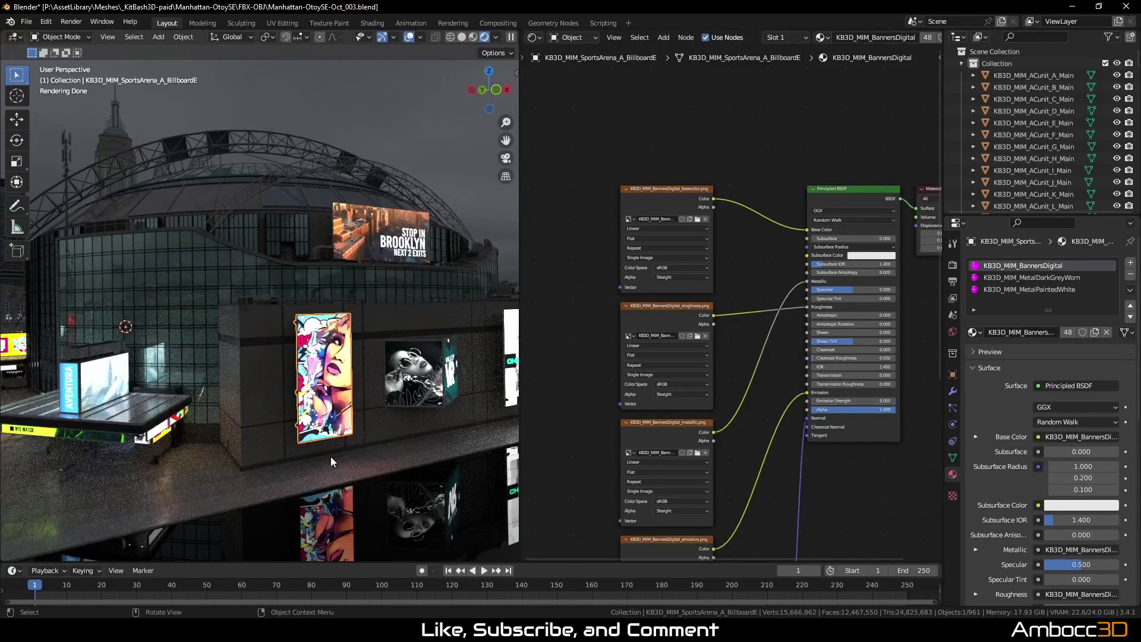
Set the emission strength of the KB3D_MIM_BannersSimple material on the arena's entrance canopy to 1
middle_click_drag(260, 441, 322, 435)
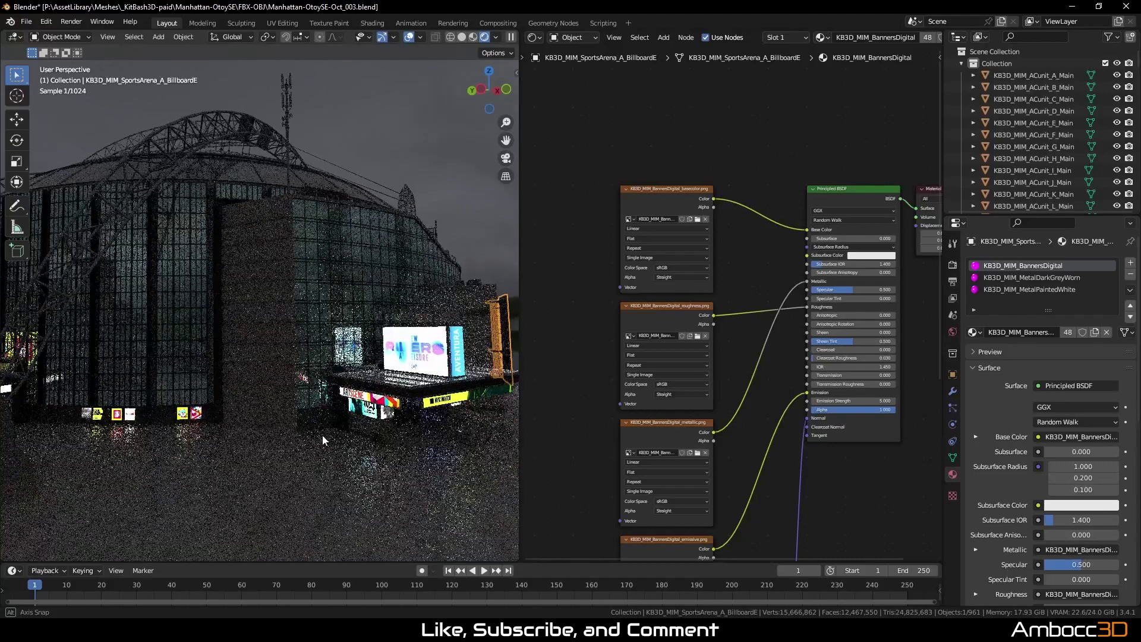
left_click(423, 365)
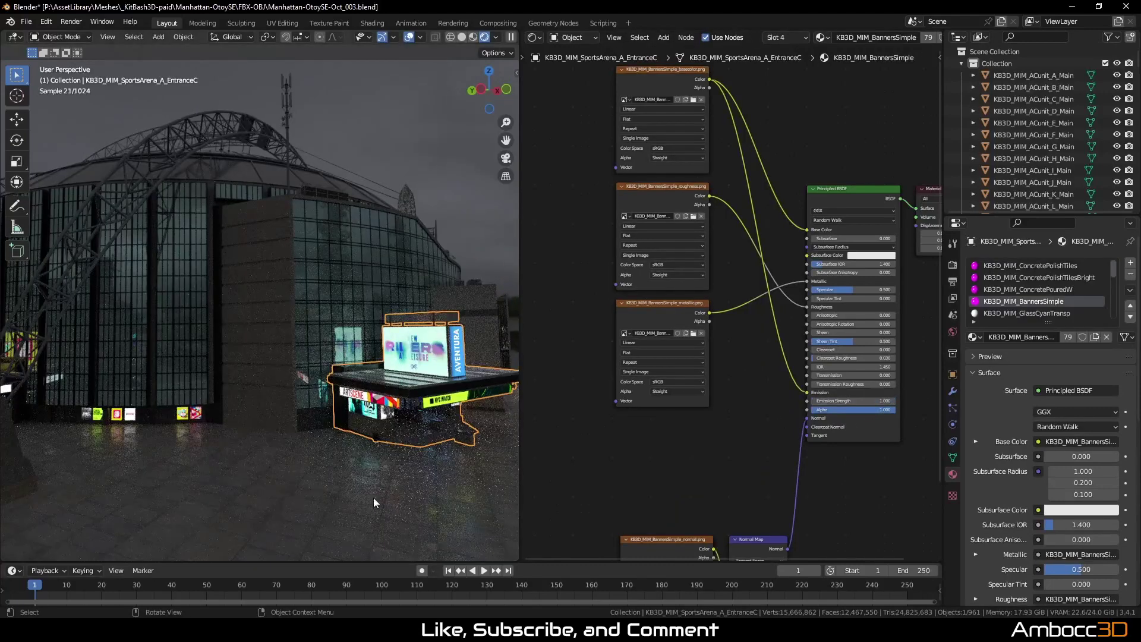
middle_click_drag(396, 419, 275, 426)
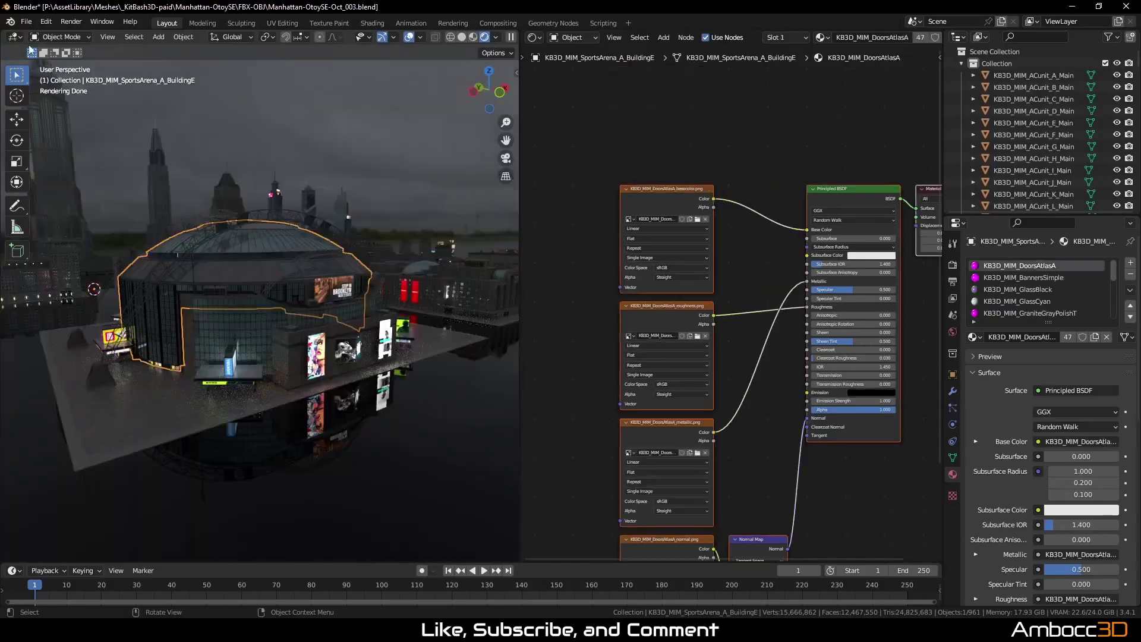
Save the Blender file and switch the viewport to wireframe shading
left_click(26, 22)
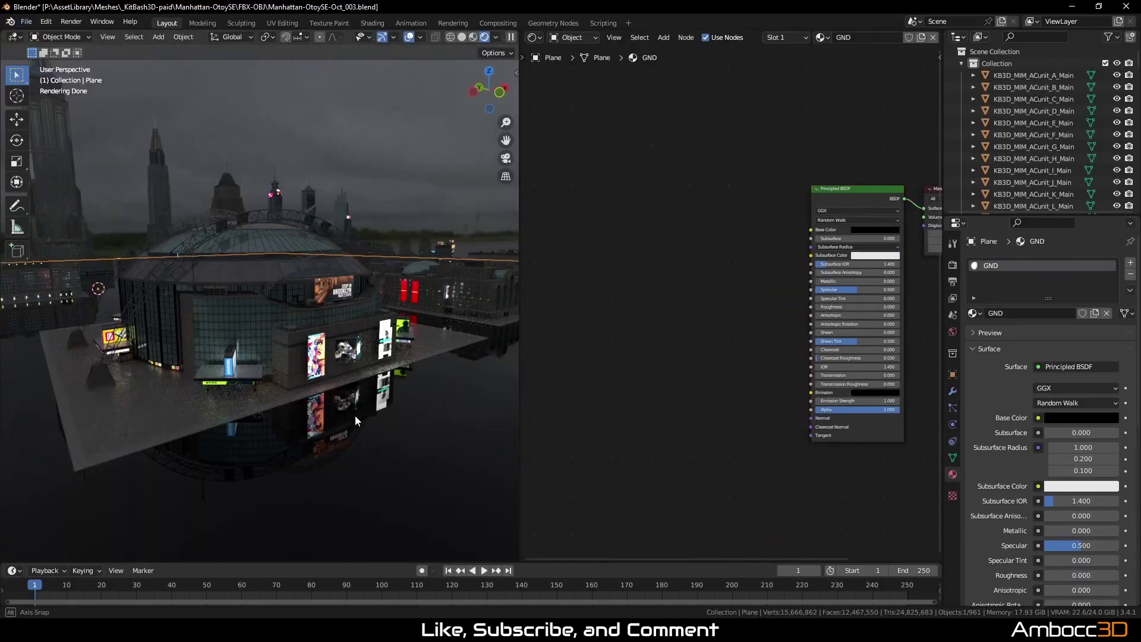
middle_click_drag(354, 414, 390, 413)
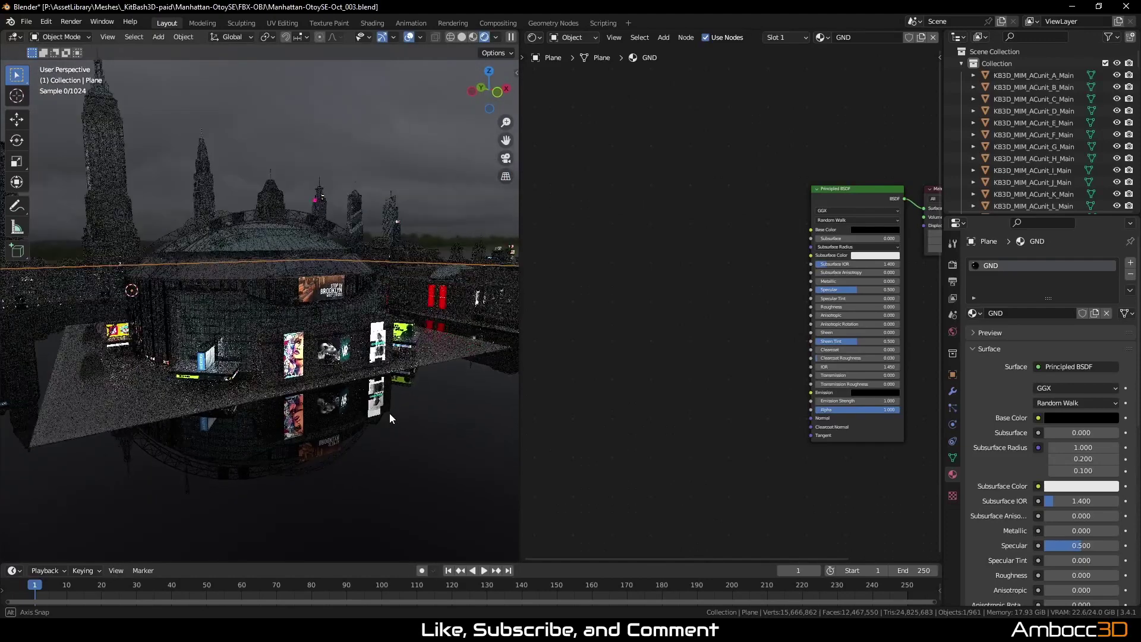
key("shift+z")
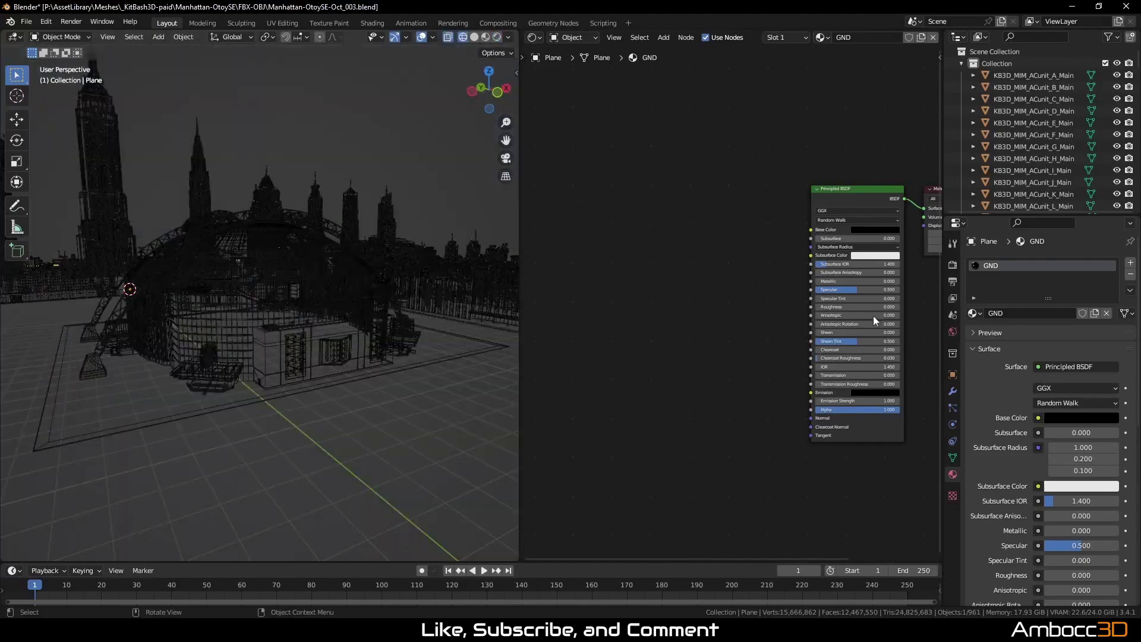
Change the render engine to Octane and set the color management view transform to Raw
left_click(1055, 263)
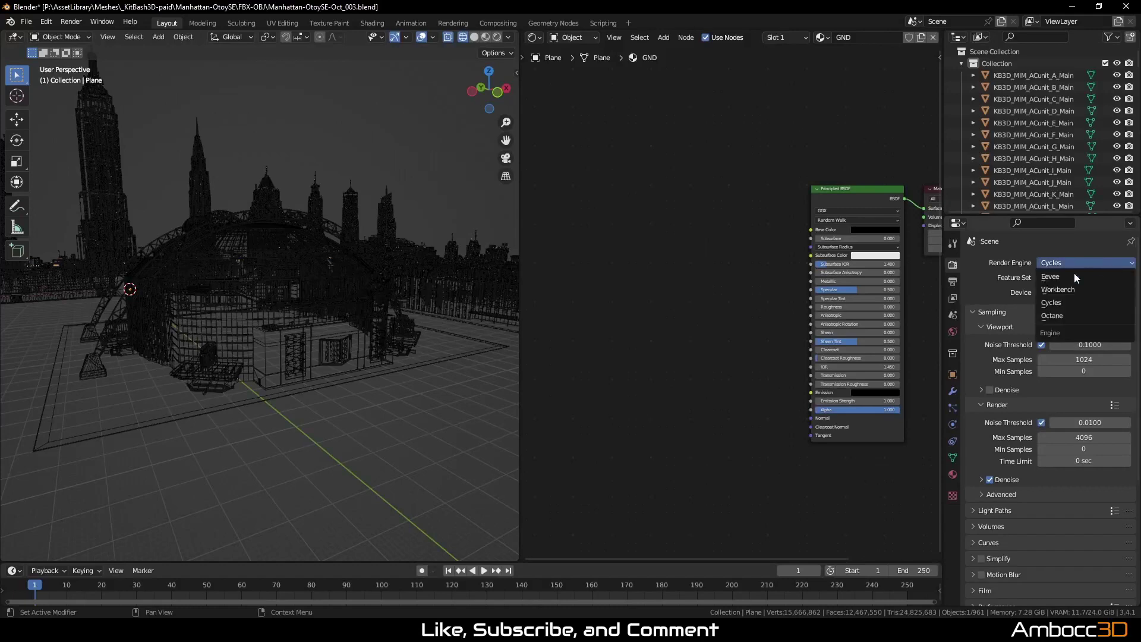
left_click(1064, 316)
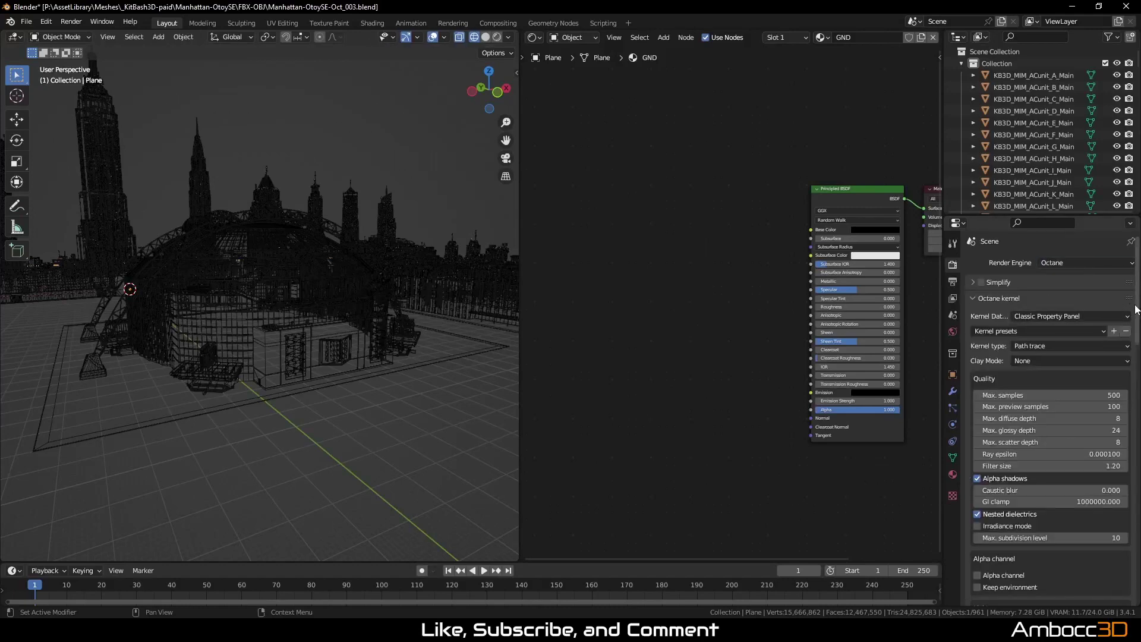
left_click_drag(1136, 312, 1122, 611)
left_click(1072, 523)
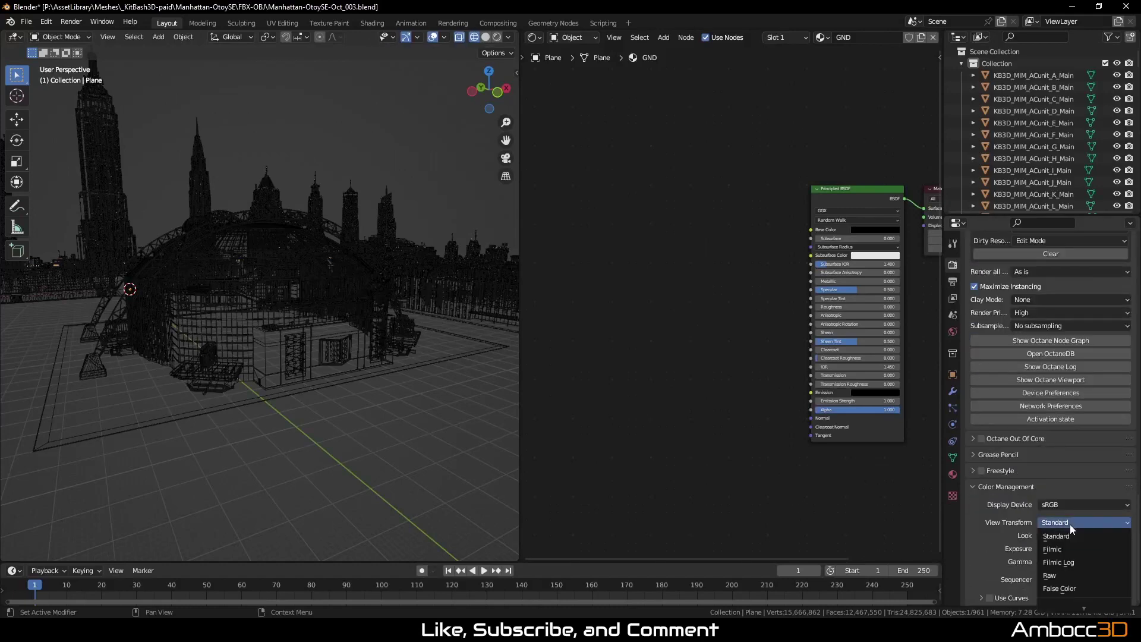
left_click(1056, 577)
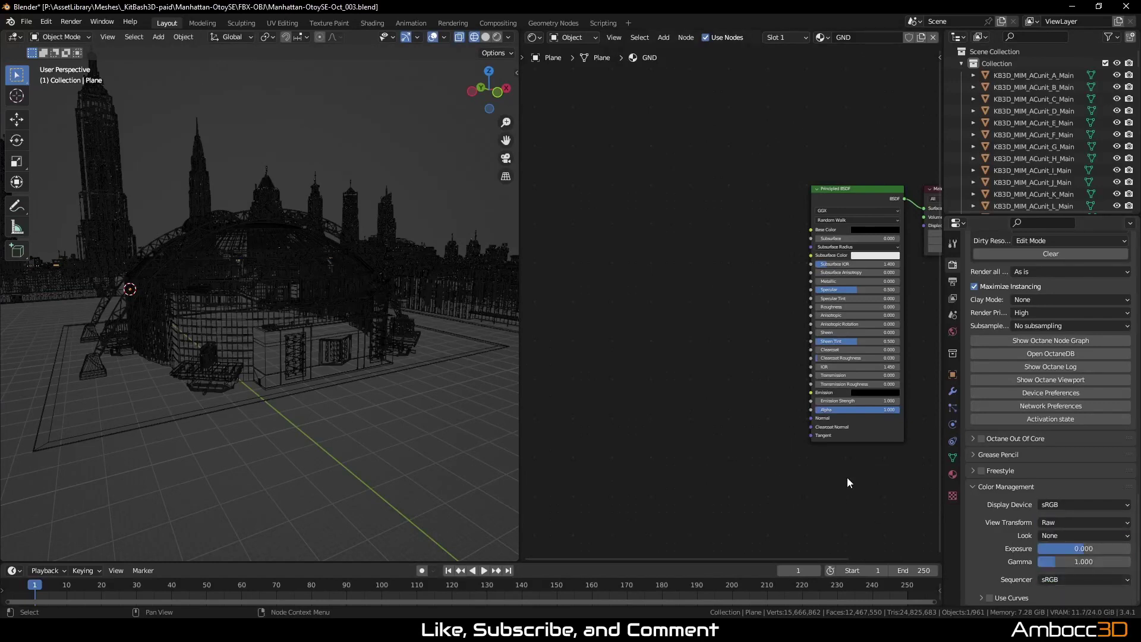
Convert all materials in the scene to Octane materials with the material converter
left_click(952, 474)
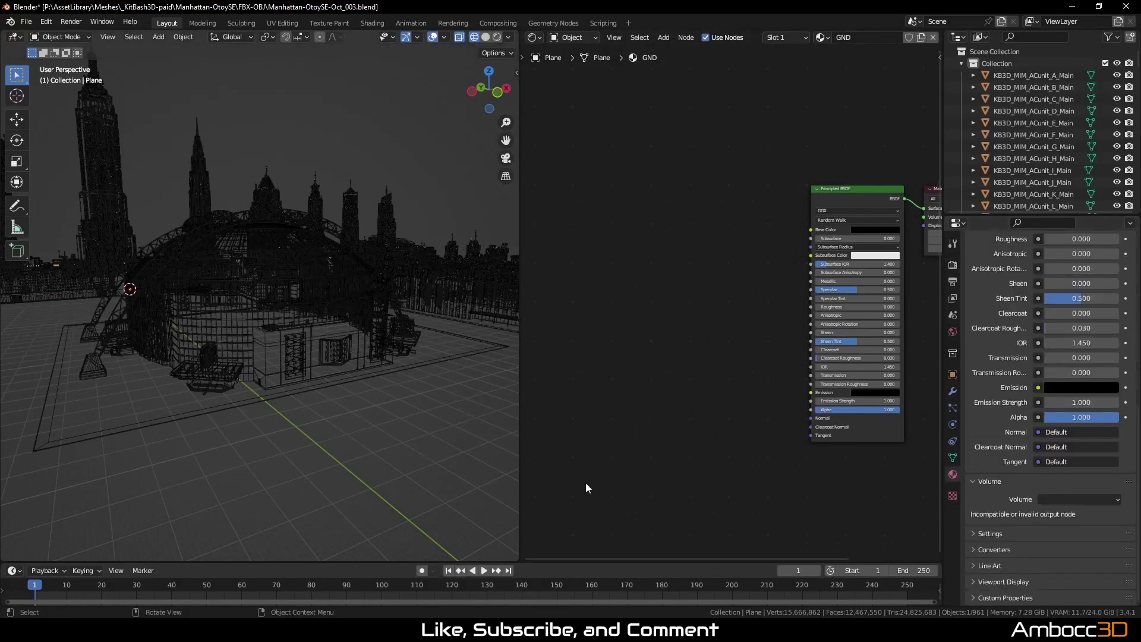
key("Home")
scroll(1063, 449, "up", 3)
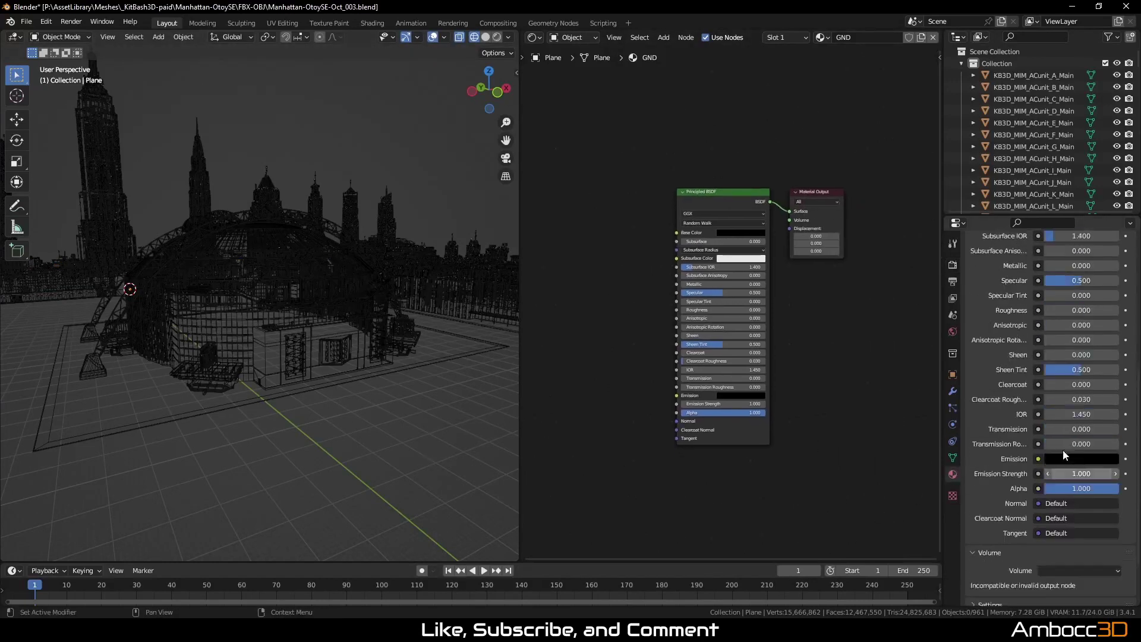
scroll(1063, 447, "up", 8)
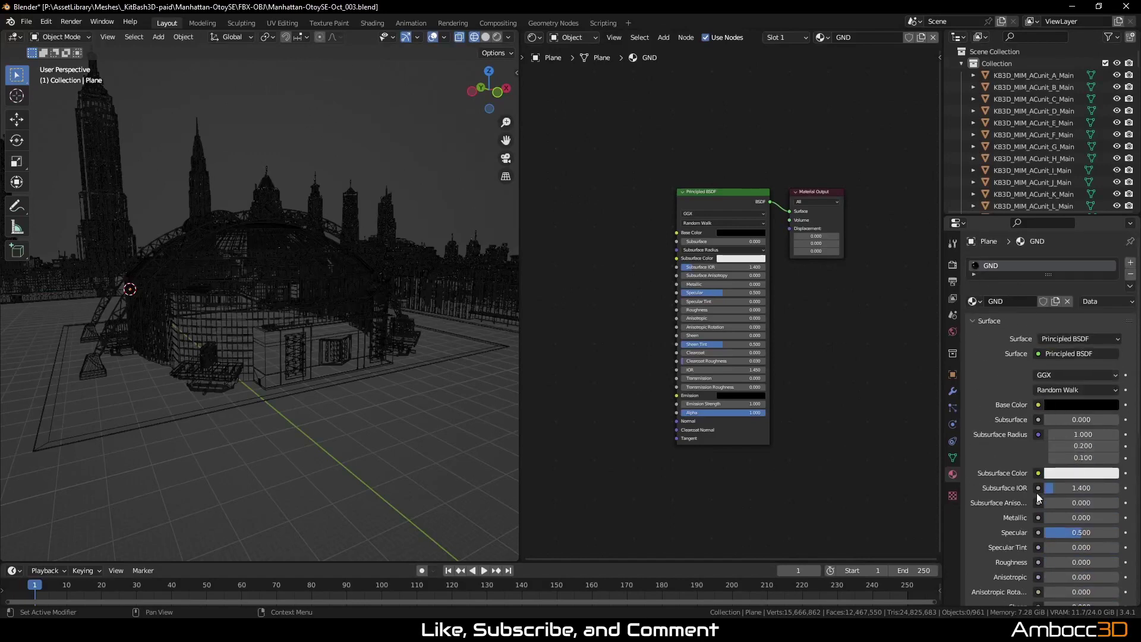
scroll(1038, 497, "down", 10)
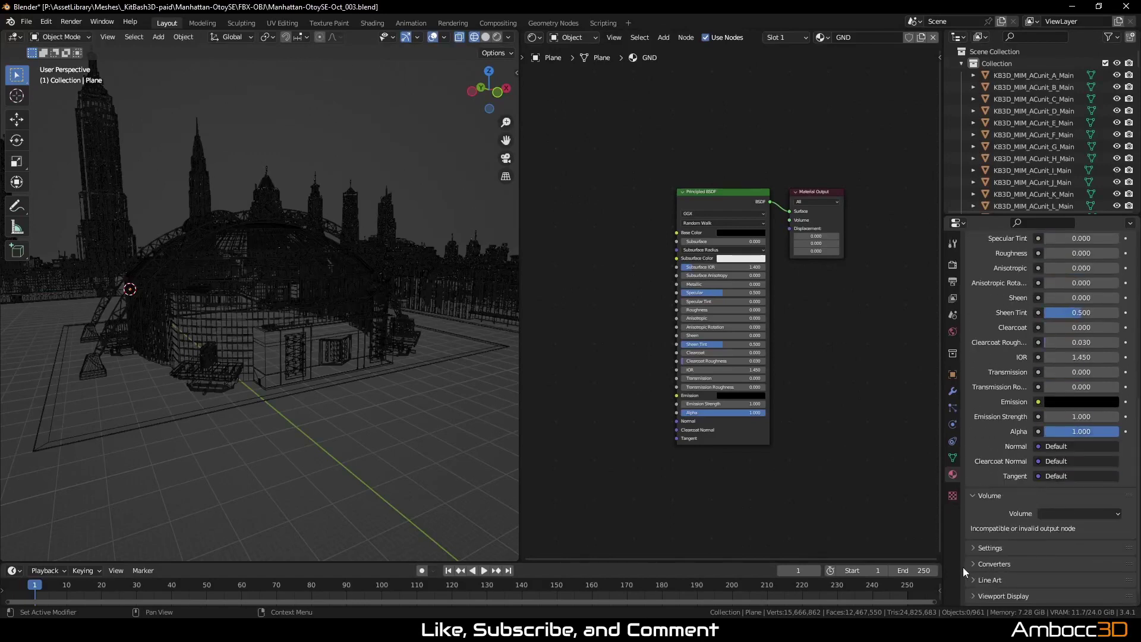
left_click(974, 563)
scroll(1065, 537, "down", 2)
left_click(1063, 546)
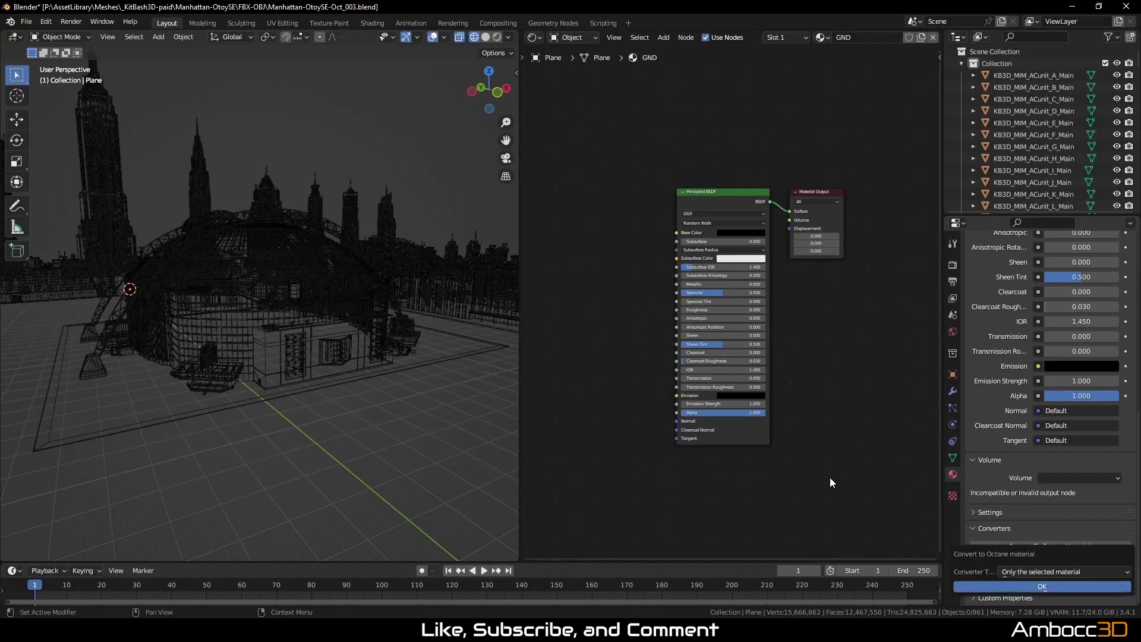
left_click(1055, 573)
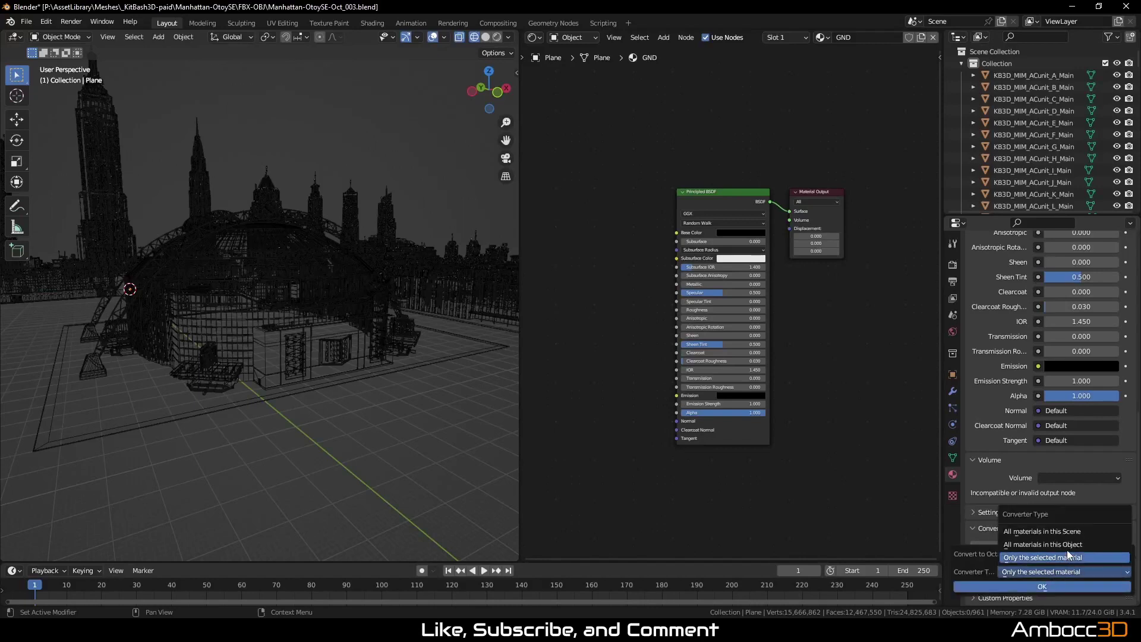
left_click(1067, 533)
left_click(1046, 586)
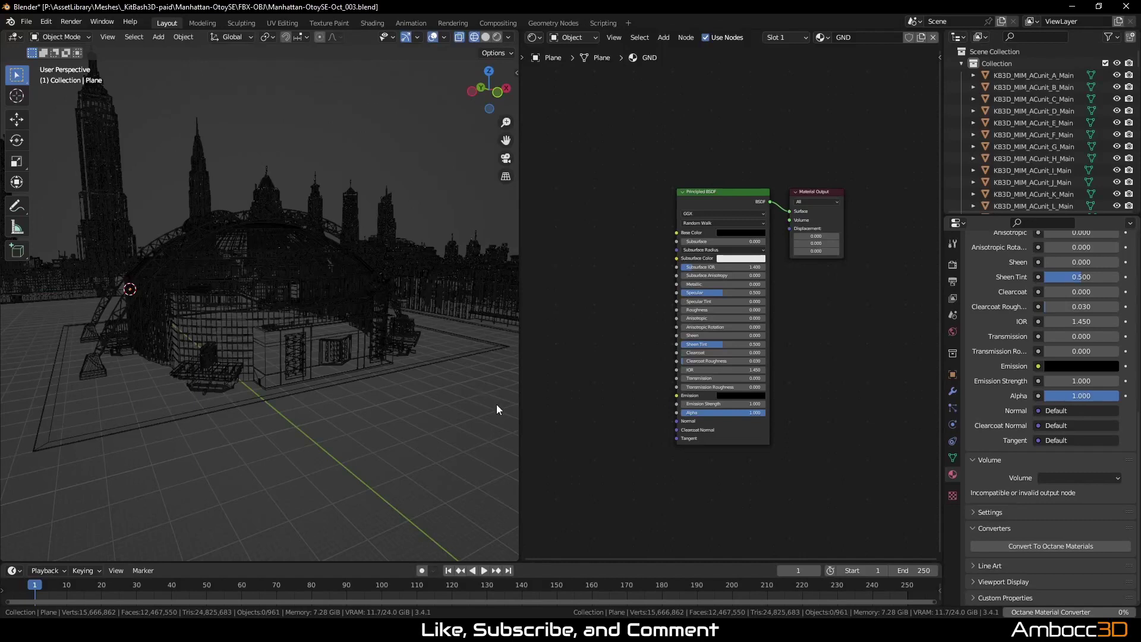
Examine the node graph of the arena scaffolding's converted KB3D_MIM_MetalBlackOld material
left_click(294, 399)
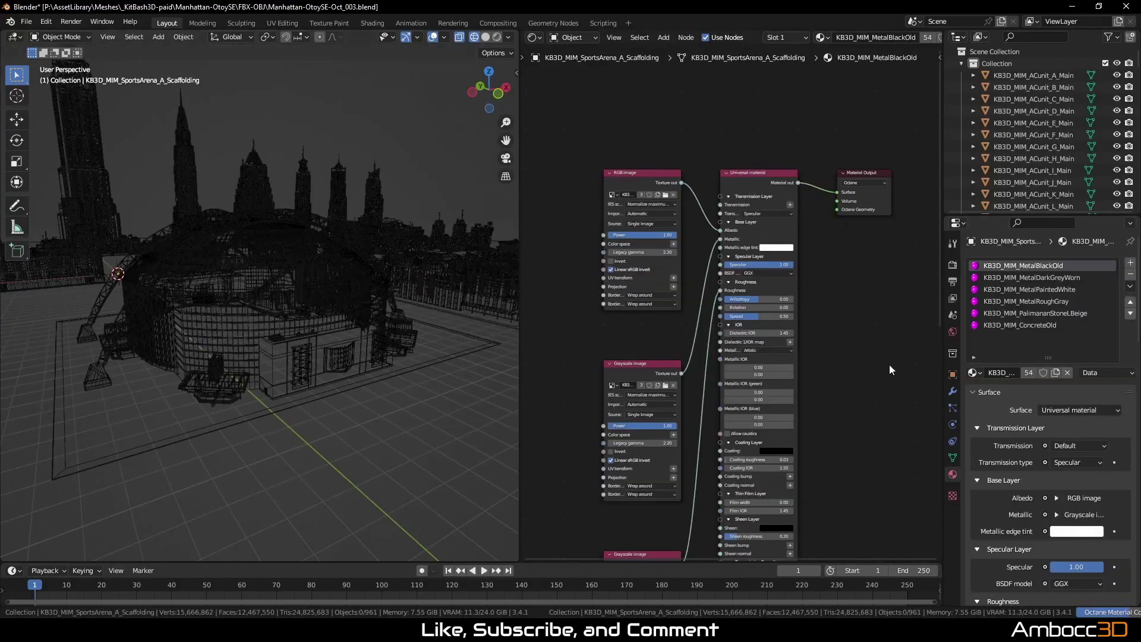
scroll(889, 365, "down", 2)
middle_click_drag(837, 411, 836, 358)
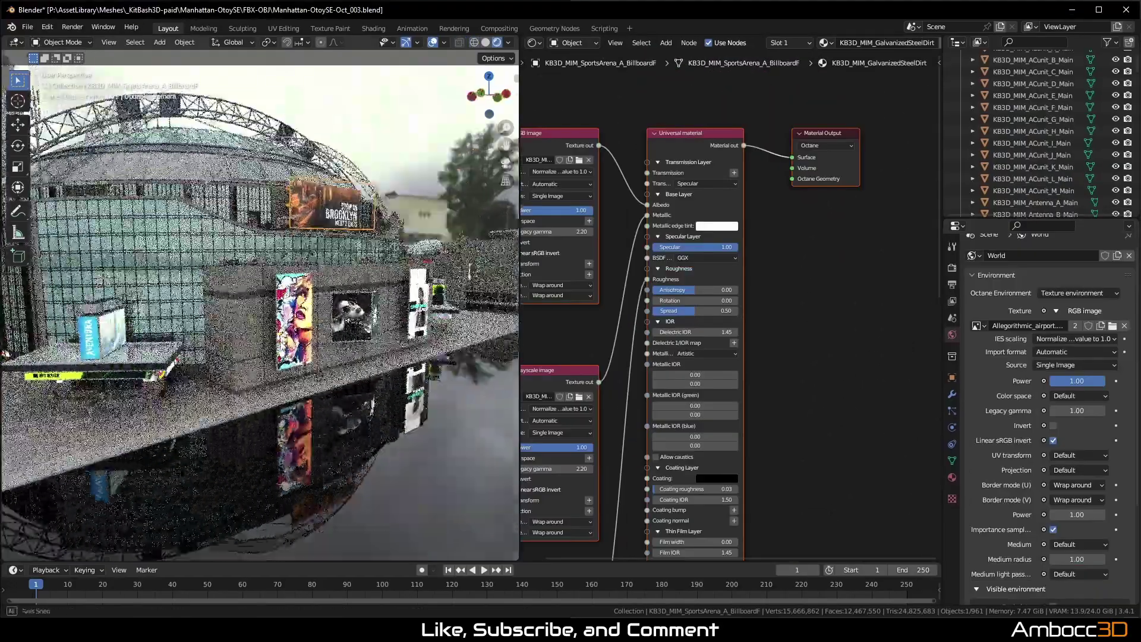
Examine the Texture emission node in the arena billboard's converted KB3D_MIM_BannersDigital material
scroll(502, 360, "up", 3)
middle_click_drag(504, 361, 434, 361, "shift")
left_click(332, 341)
middle_click_drag(776, 397, 866, 277)
scroll(814, 317, "down", 8)
scroll(802, 425, "down", 3)
middle_click_drag(779, 526, 785, 312)
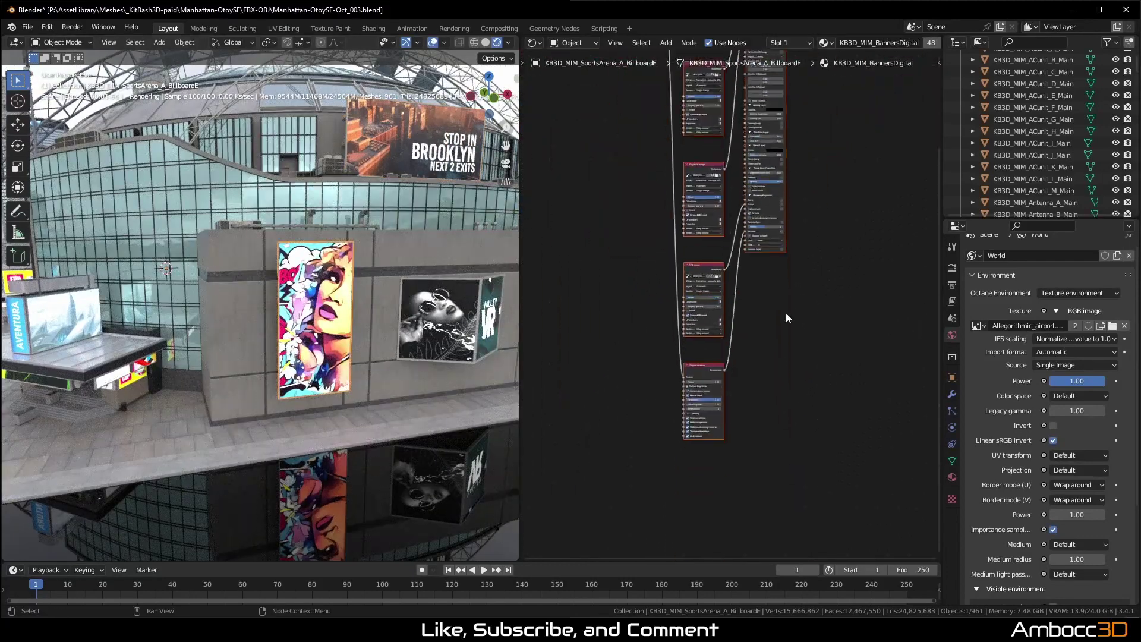
scroll(778, 324, "up", 6)
middle_click_drag(741, 425, 784, 294)
scroll(784, 294, "up", 5)
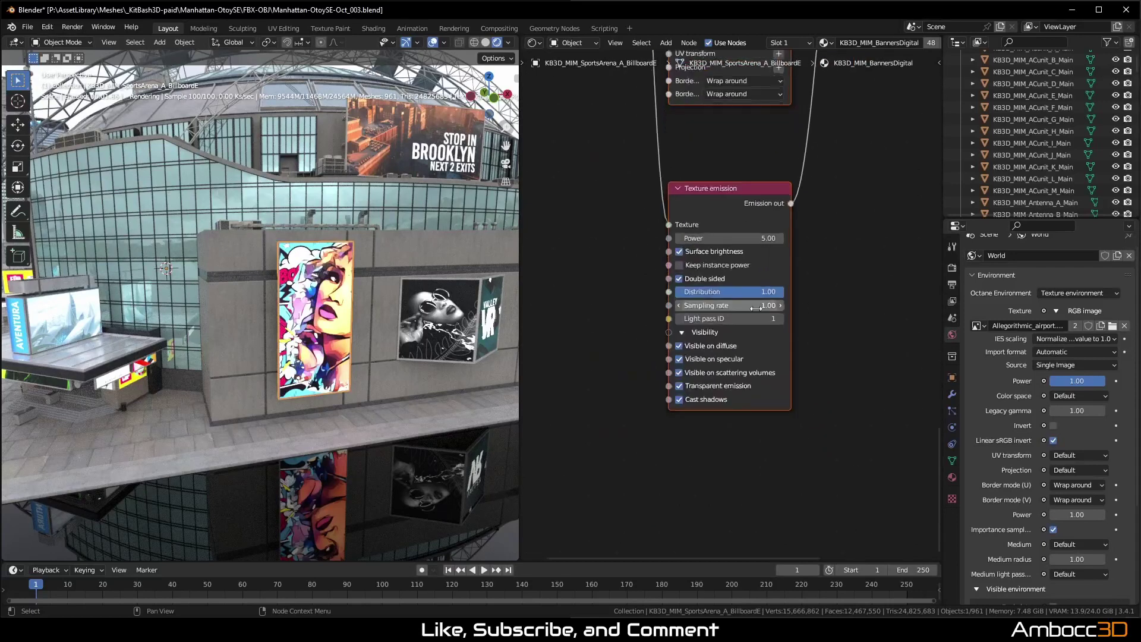
middle_click_drag(853, 267, 846, 308)
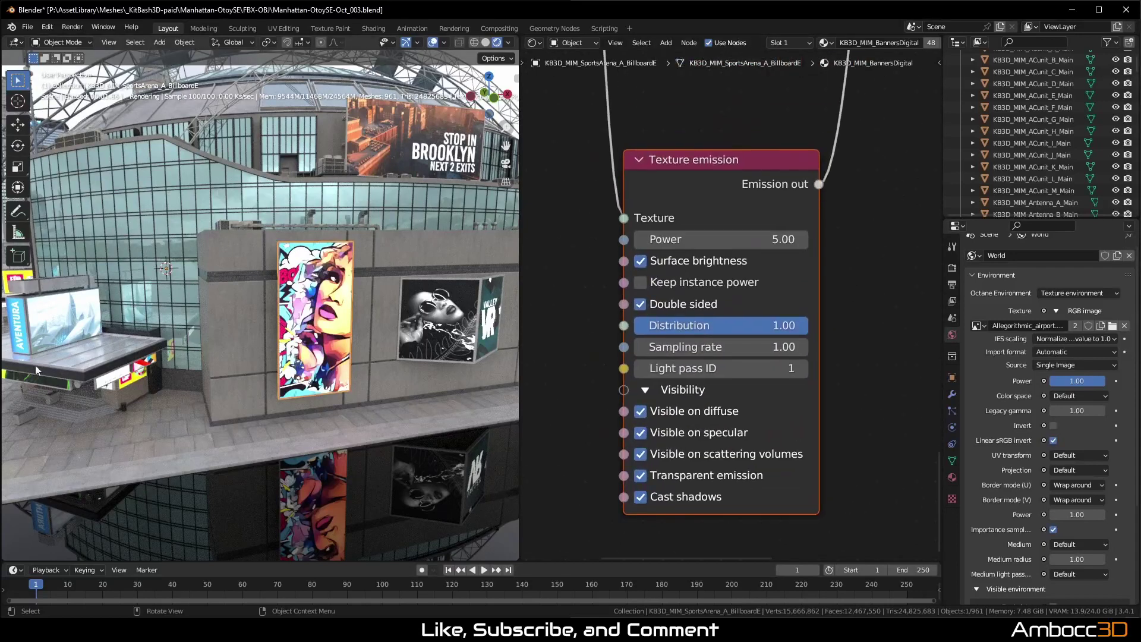
Inspect the arena entrance canopy and the Texture emission node of its KB3D_MIM_Lamps material
left_click(44, 336)
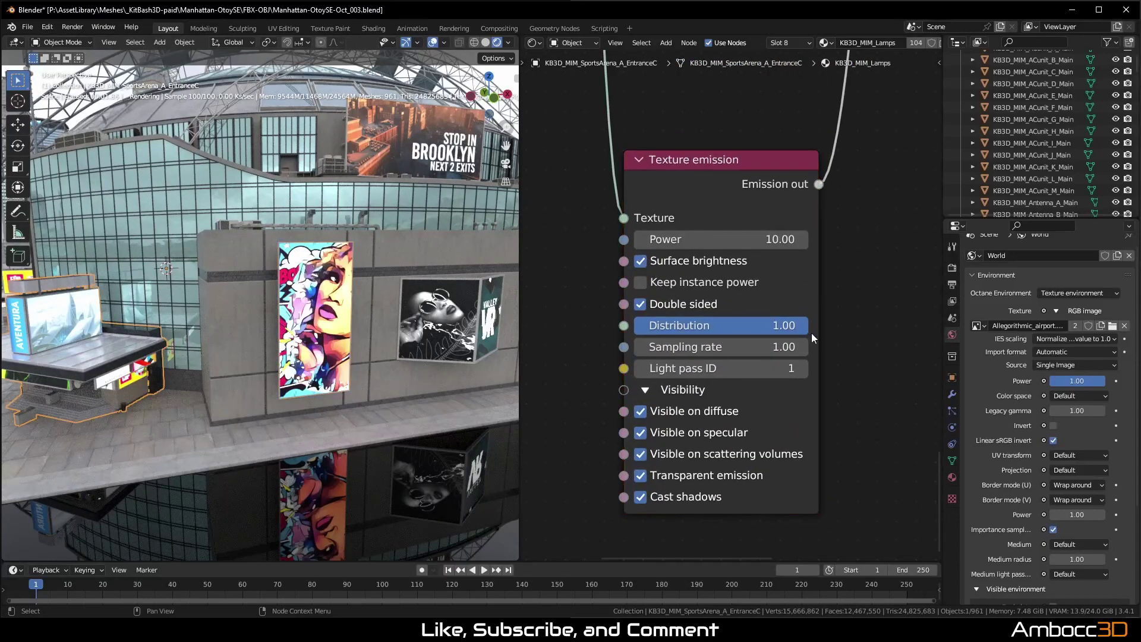
middle_click_drag(78, 368, 196, 419)
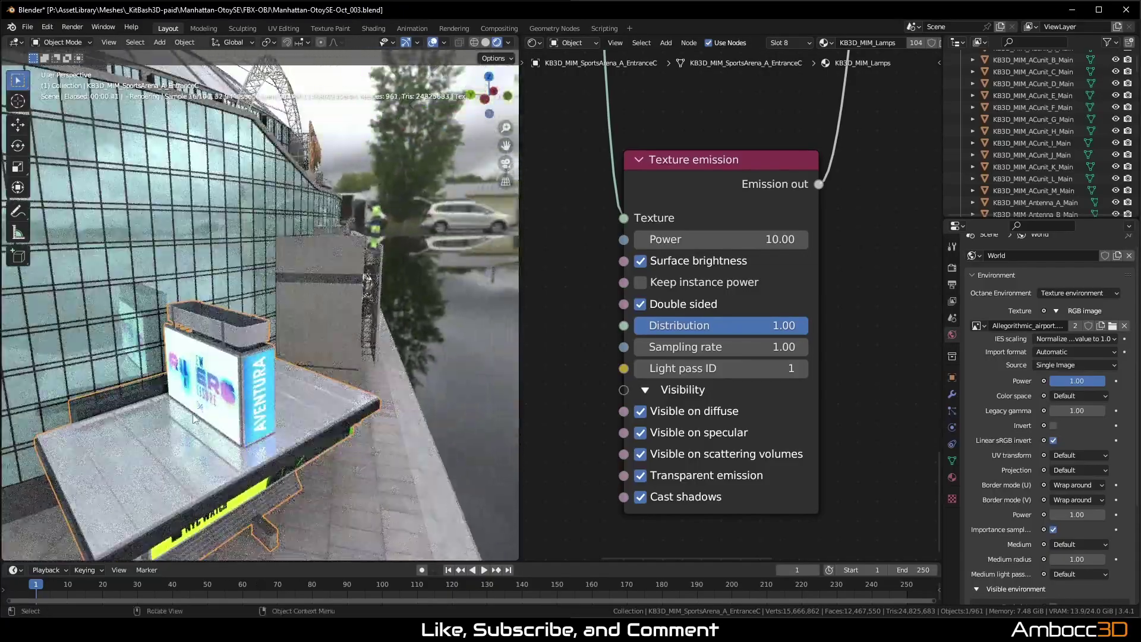
scroll(226, 399, "down", 4)
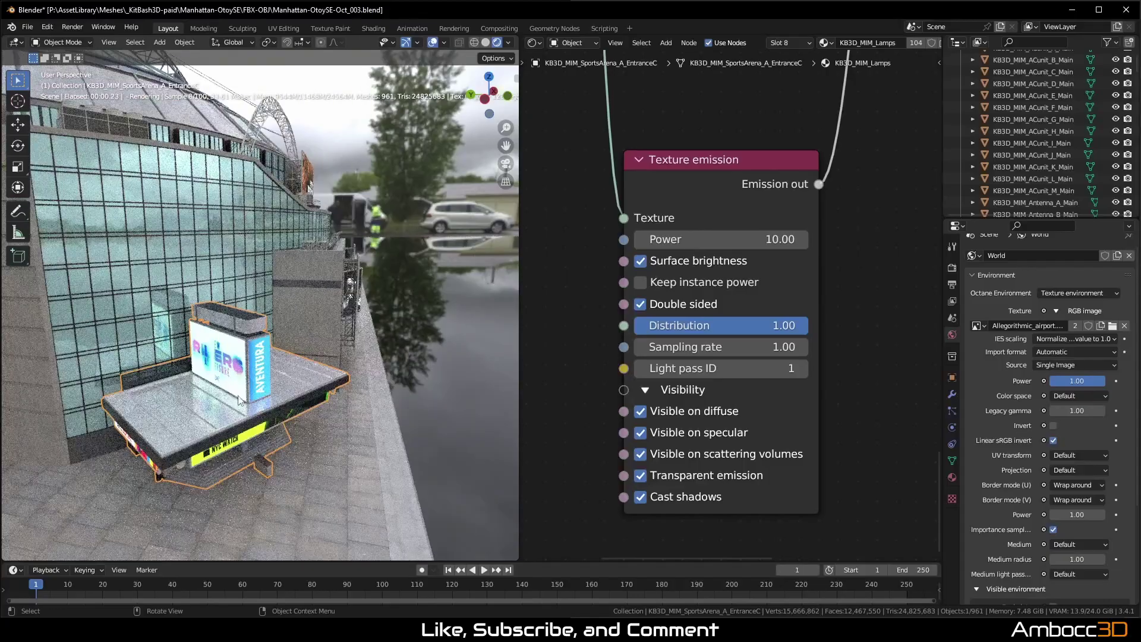